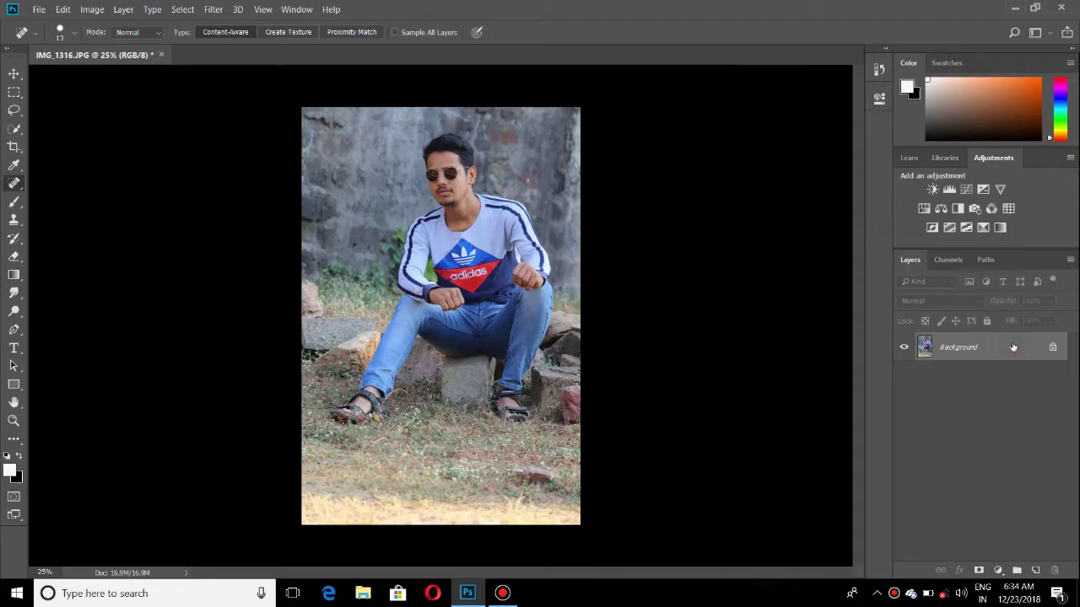
- Duplicate the Background layer into a Background copy layer
{"action": "right_click", "coordinate": [1013, 347]}
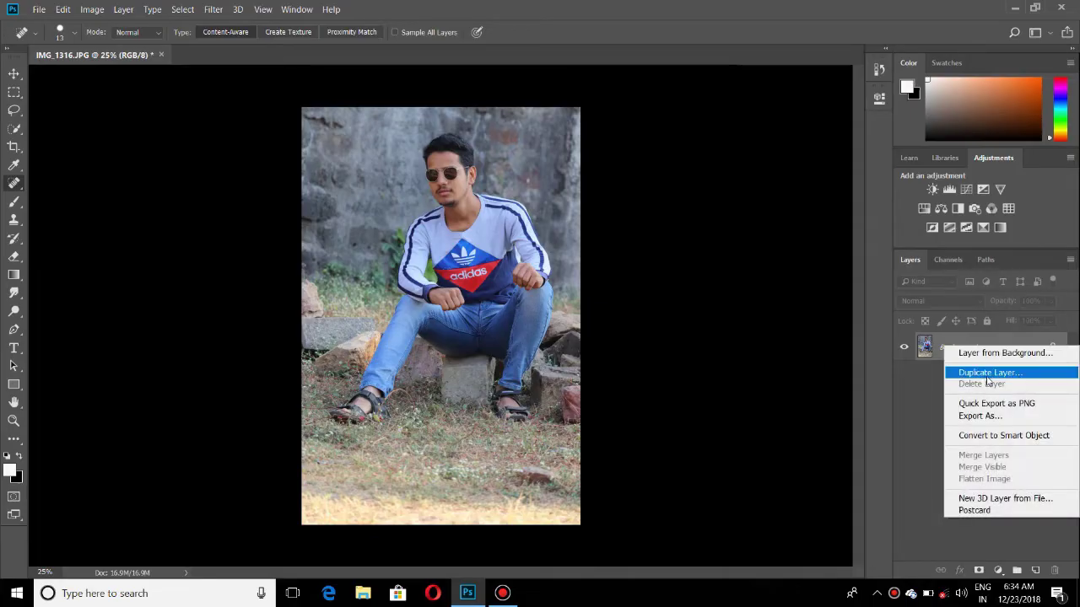
{"action": "left_click", "coordinate": [992, 376]}
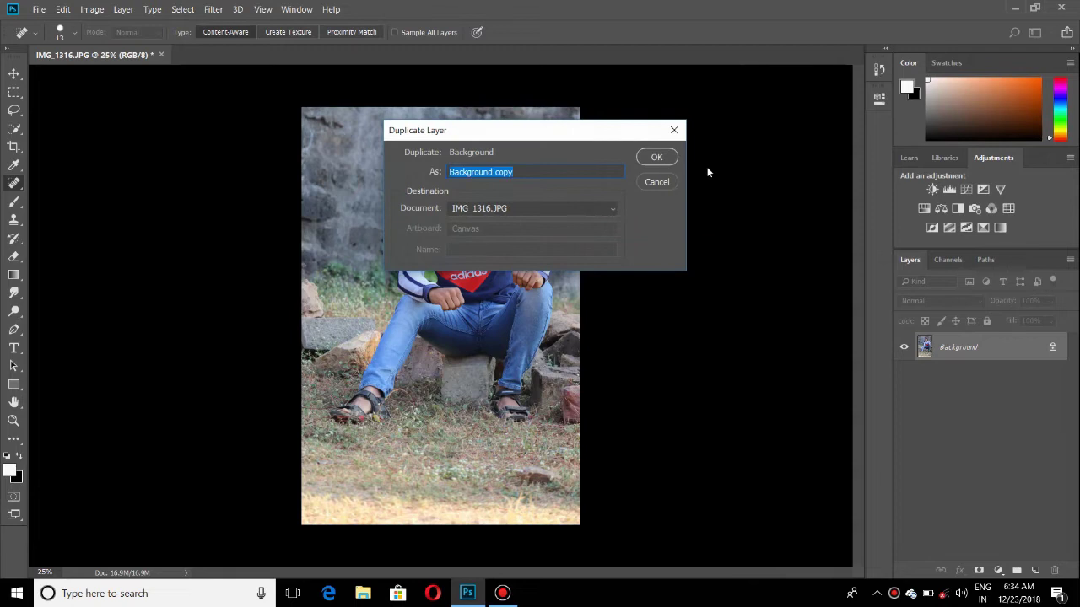
{"action": "left_click", "coordinate": [658, 157]}
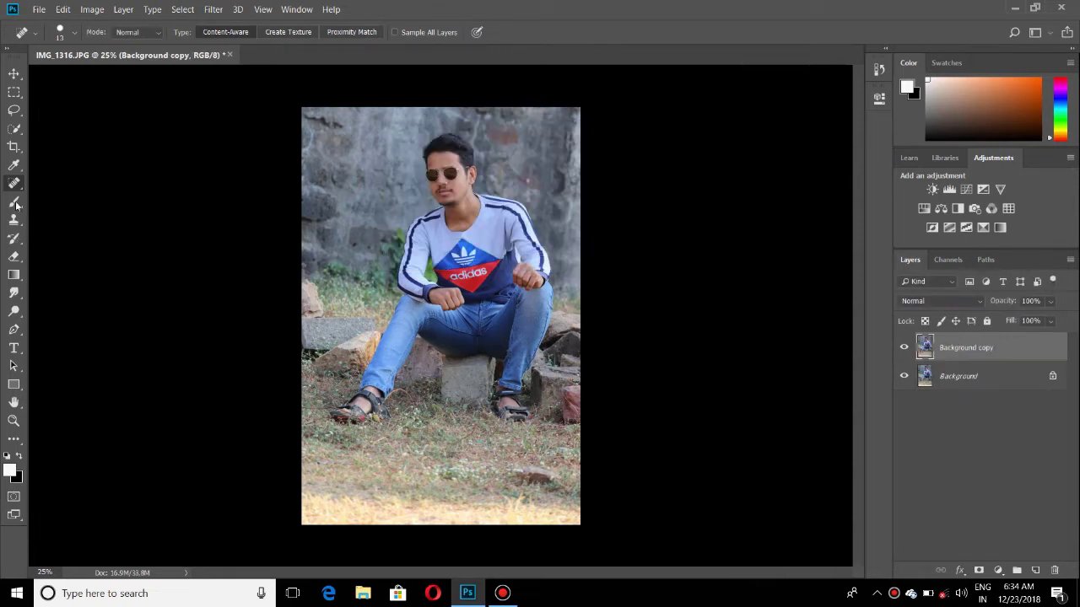
- Crop the photo, trimming ground off the bottom and extending the canvas above the man
{"action": "left_click", "coordinate": [13, 147]}
{"action": "left_click_drag", "start_coordinate": [439, 522], "coordinate": [465, 433]}
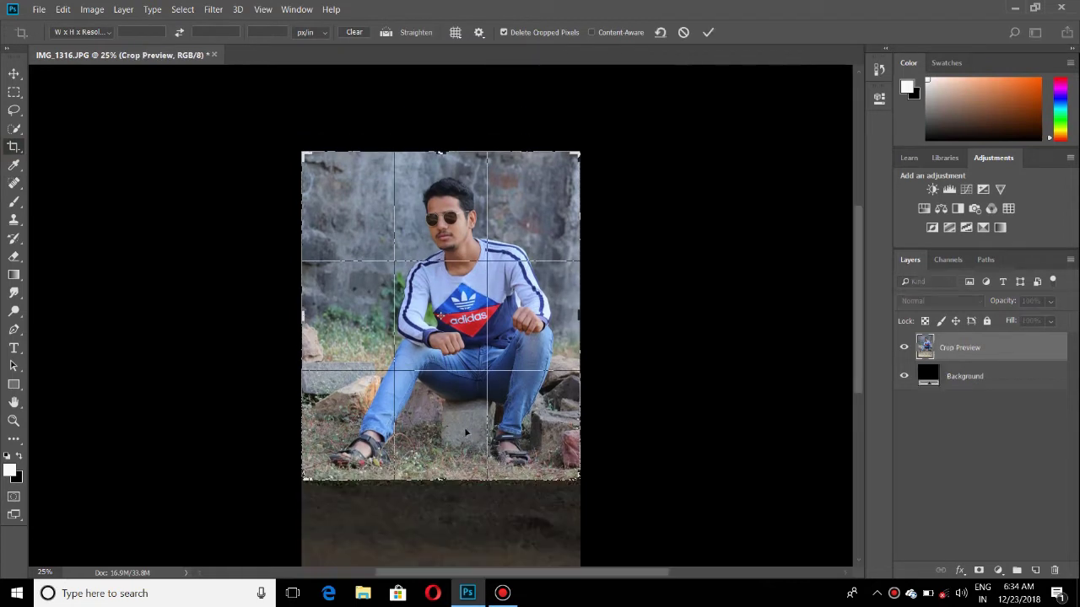
{"action": "left_click_drag", "start_coordinate": [443, 148], "coordinate": [443, 128]}
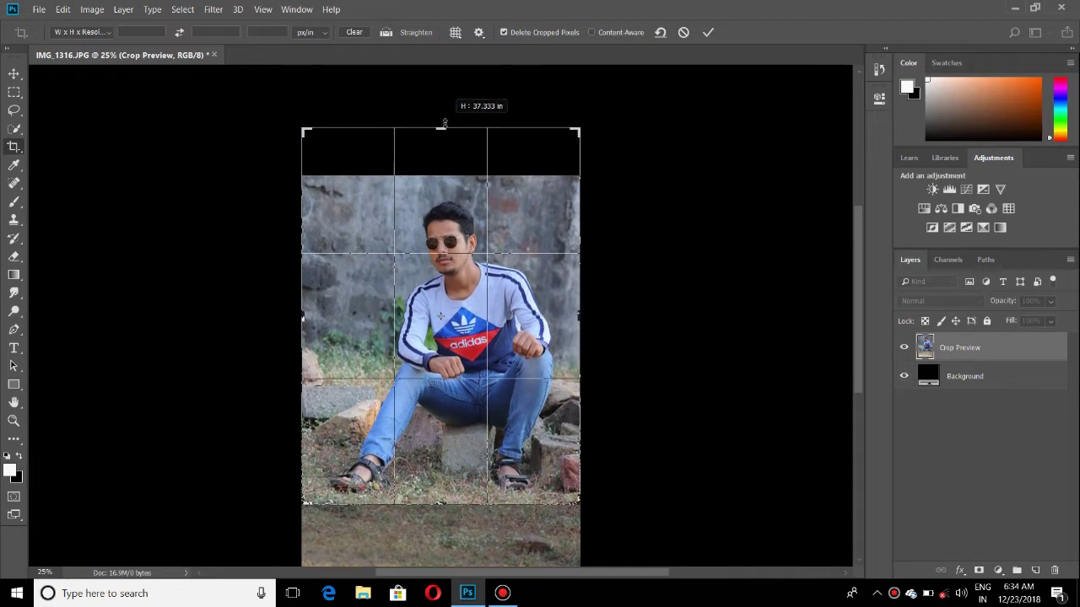
{"action": "left_click_drag", "start_coordinate": [443, 128], "coordinate": [441, 125]}
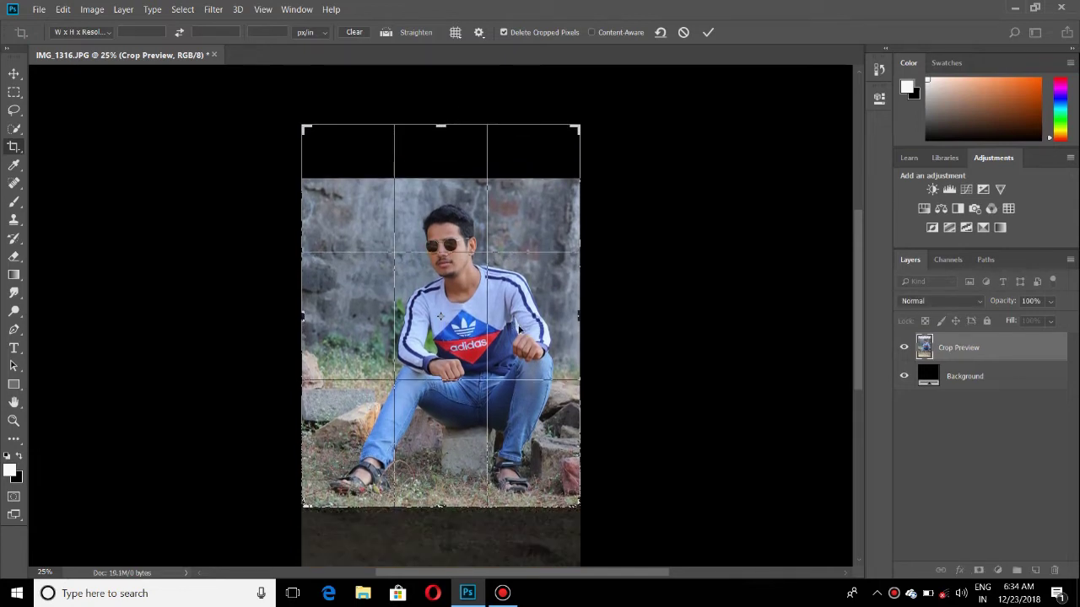
{"action": "left_click", "coordinate": [708, 32]}
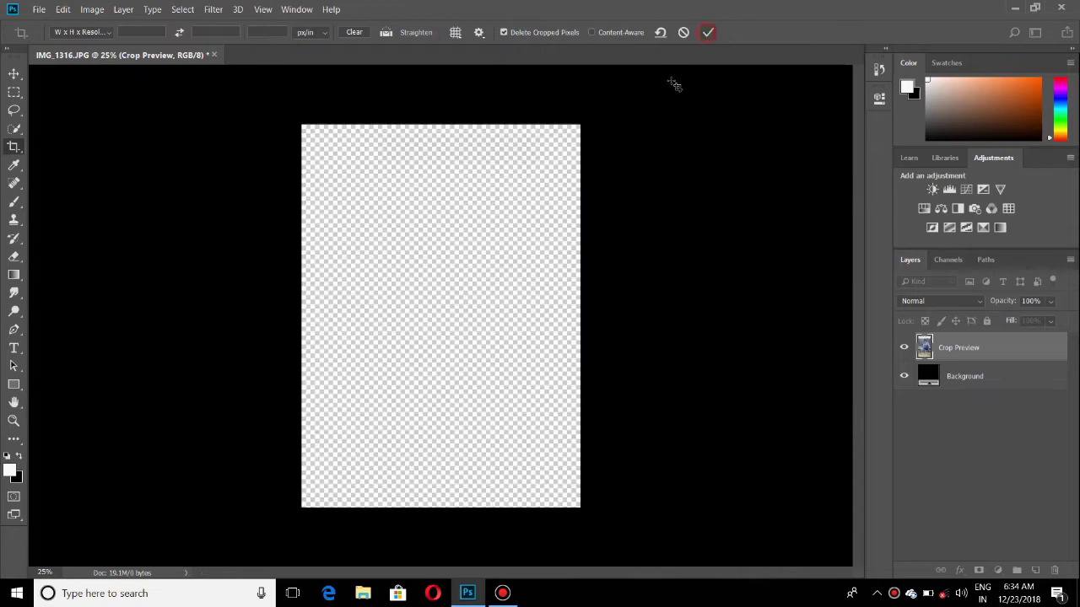
{"action": "key", "text": "ctrl+plus"}
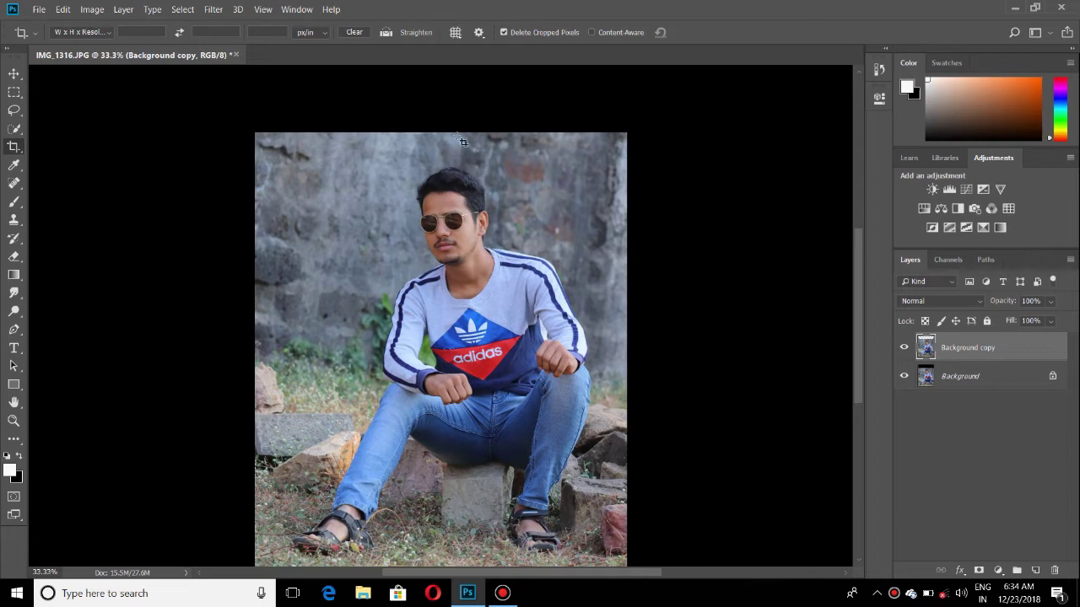
- Quick-select the man's hair, face, shirt and the rocks he sits on
{"action": "left_click", "coordinate": [15, 128]}
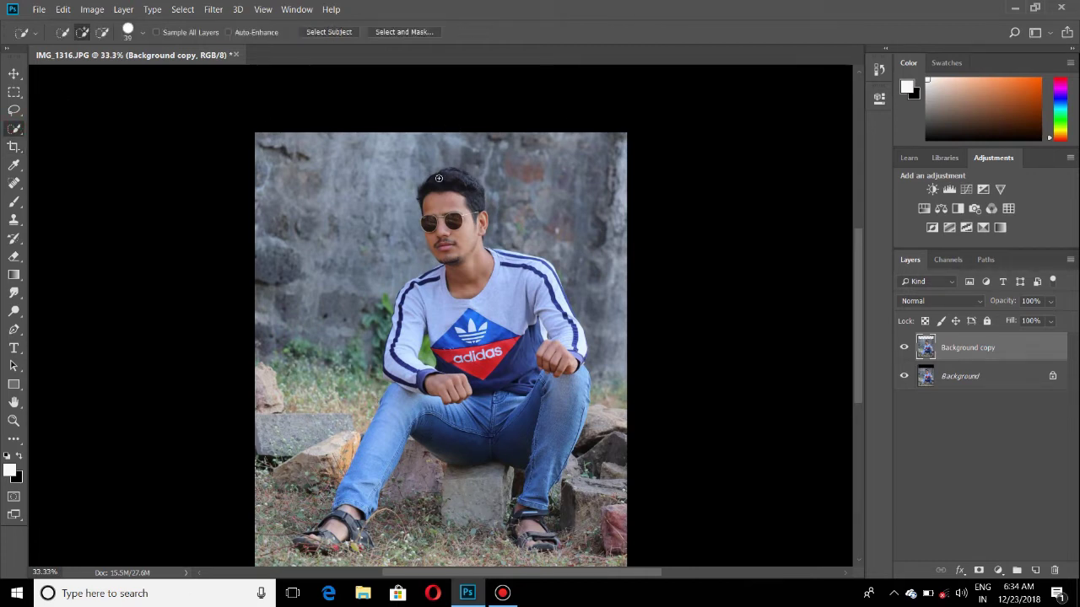
{"action": "left_click_drag", "start_coordinate": [439, 186], "coordinate": [454, 262]}
{"action": "mouse_move", "coordinate": [485, 268]}
{"action": "left_mouse_down"}
{"action": "mouse_move", "coordinate": [523, 321]}
{"action": "mouse_move", "coordinate": [415, 328]}
{"action": "mouse_move", "coordinate": [609, 451]}
{"action": "left_mouse_up"}
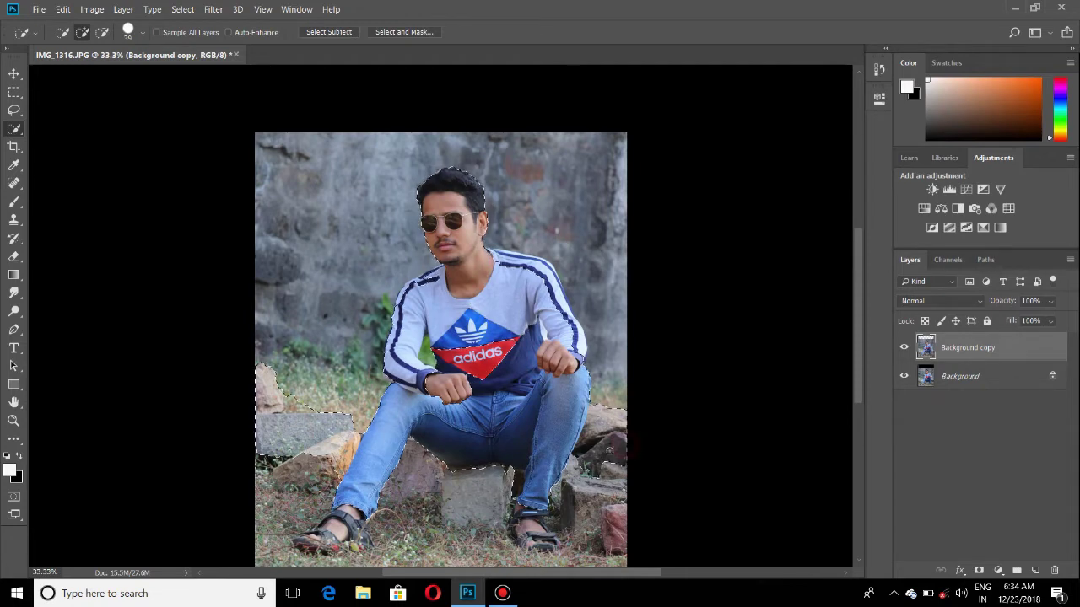
- Zoom to 200% and refine the selection edge around the glasses and shirt
{"action": "key", "text": "ctrl+1"}
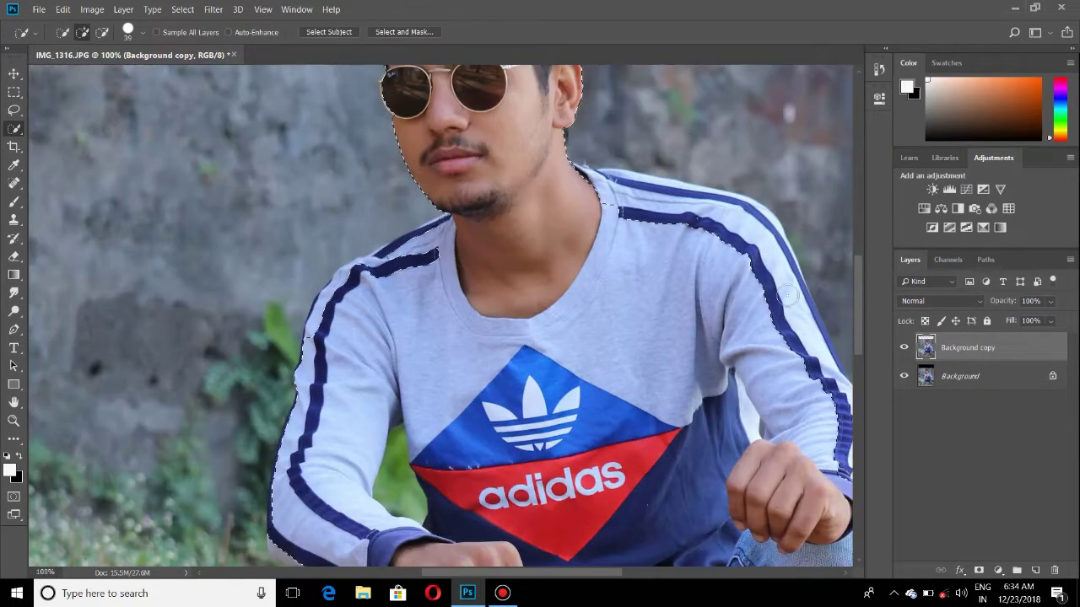
{"action": "key", "text": "ctrl+plus"}
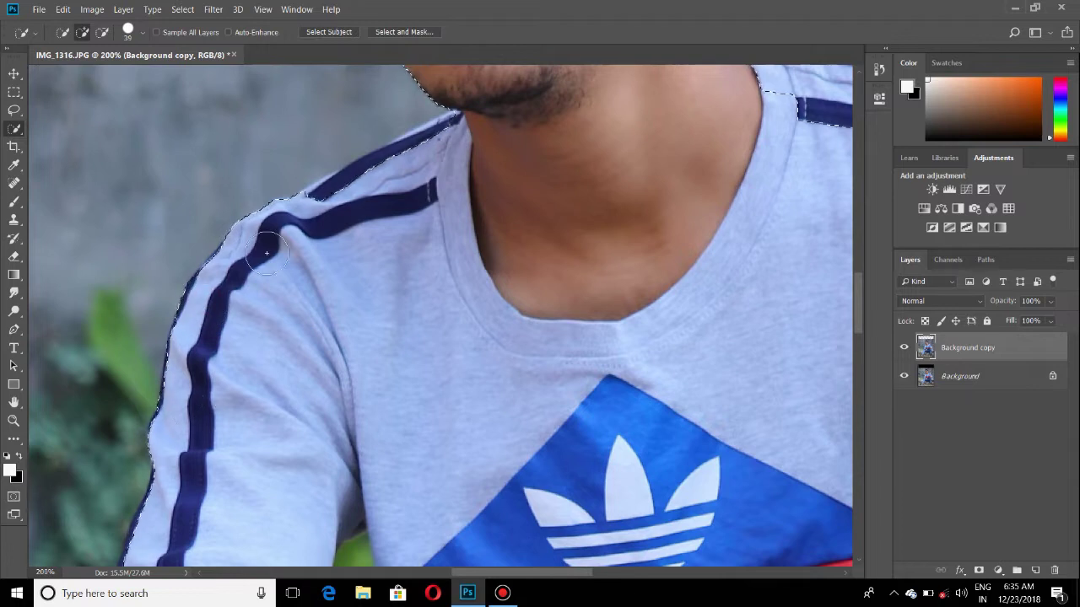
{"action": "scroll", "coordinate": [668, 356], "scroll_direction": "up", "scroll_amount": 5}
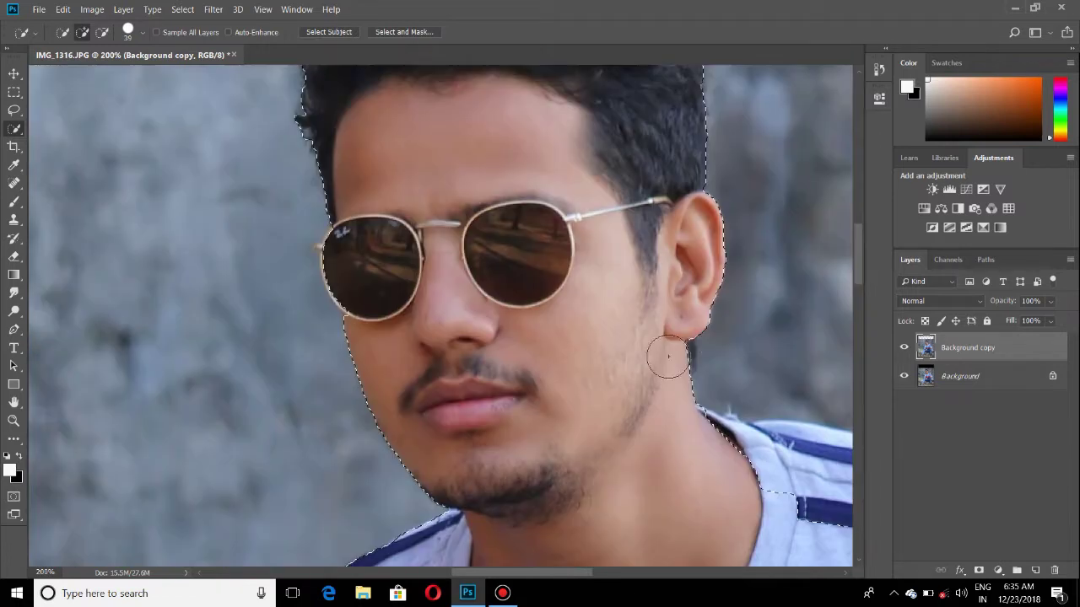
{"action": "left_click", "coordinate": [344, 245]}
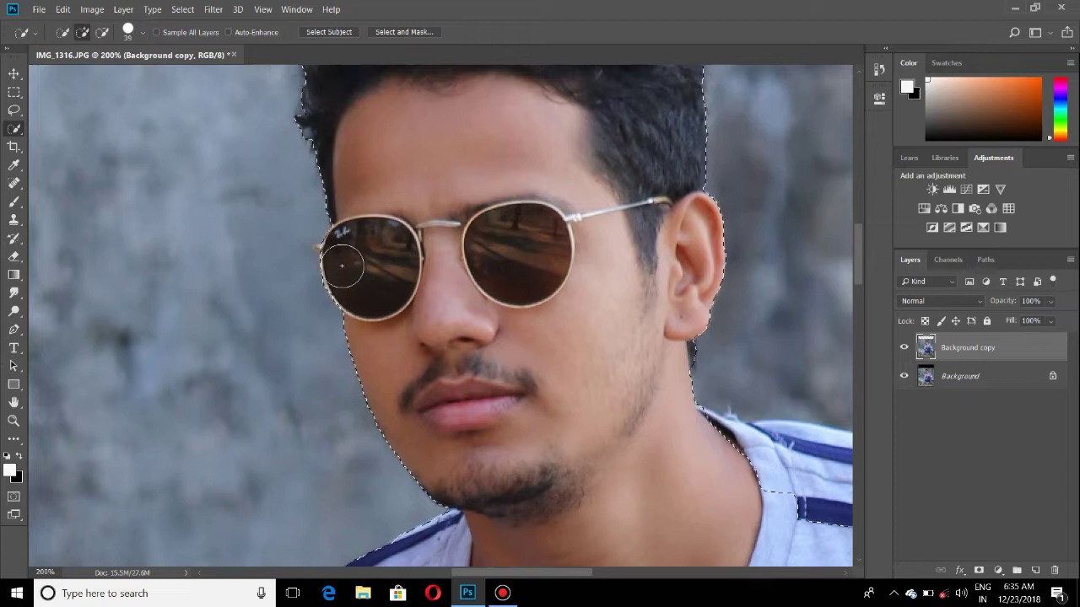
{"action": "scroll", "coordinate": [361, 120], "scroll_direction": "up", "scroll_amount": 3}
{"action": "scroll", "coordinate": [648, 494], "scroll_direction": "down", "scroll_amount": 4}
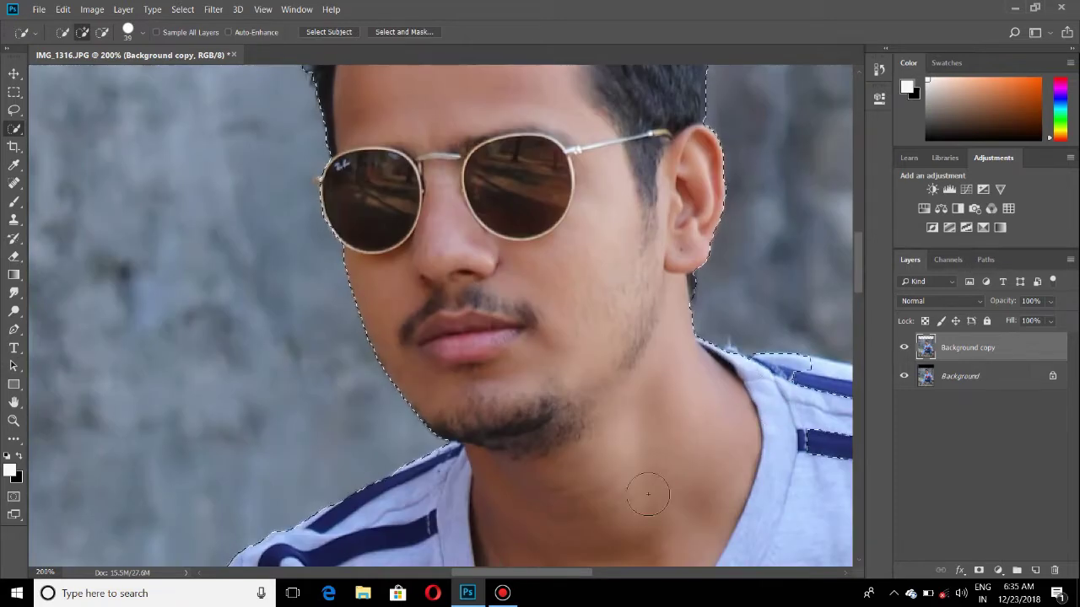
{"action": "scroll", "coordinate": [647, 493], "scroll_direction": "right", "scroll_amount": 5}
{"action": "scroll", "coordinate": [694, 507], "scroll_direction": "down", "scroll_amount": 3}
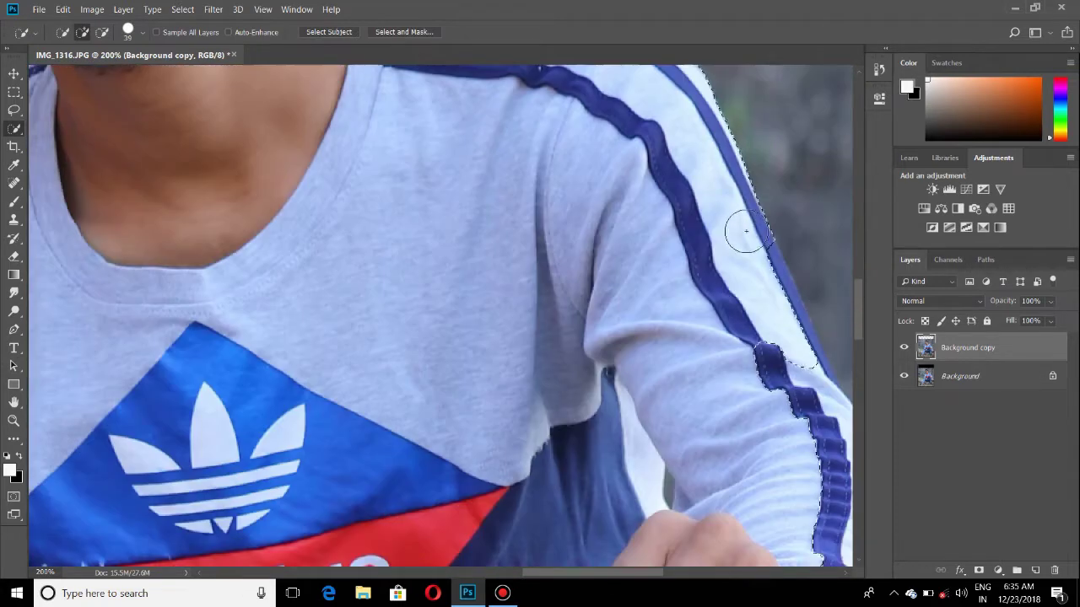
{"action": "scroll", "coordinate": [801, 363], "scroll_direction": "down", "scroll_amount": 10}
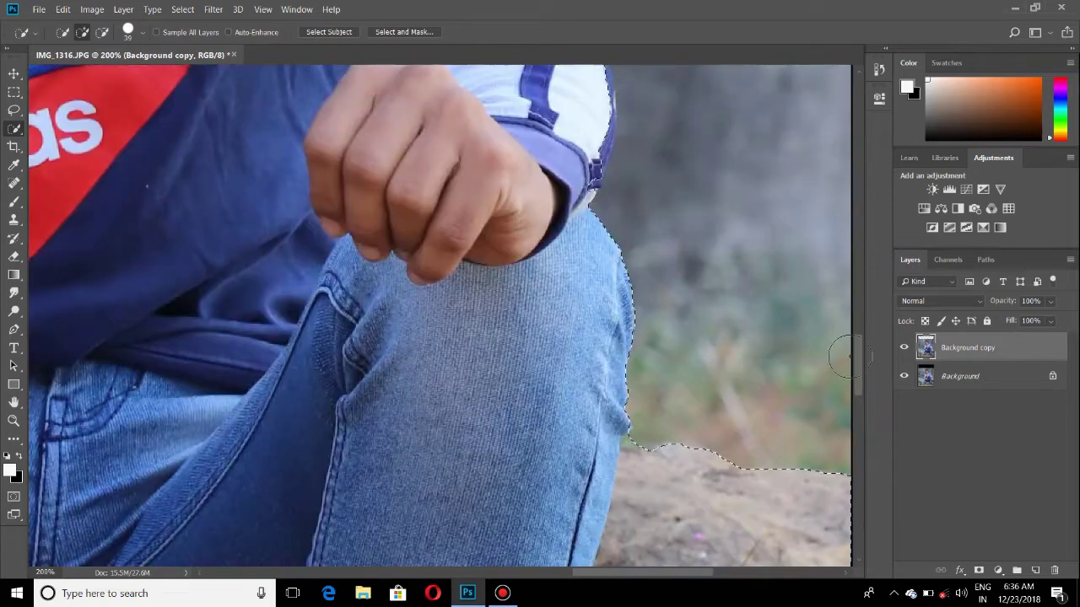
{"action": "scroll", "coordinate": [844, 359], "scroll_direction": "up", "scroll_amount": 5}
{"action": "scroll", "coordinate": [864, 419], "scroll_direction": "down", "scroll_amount": 8}
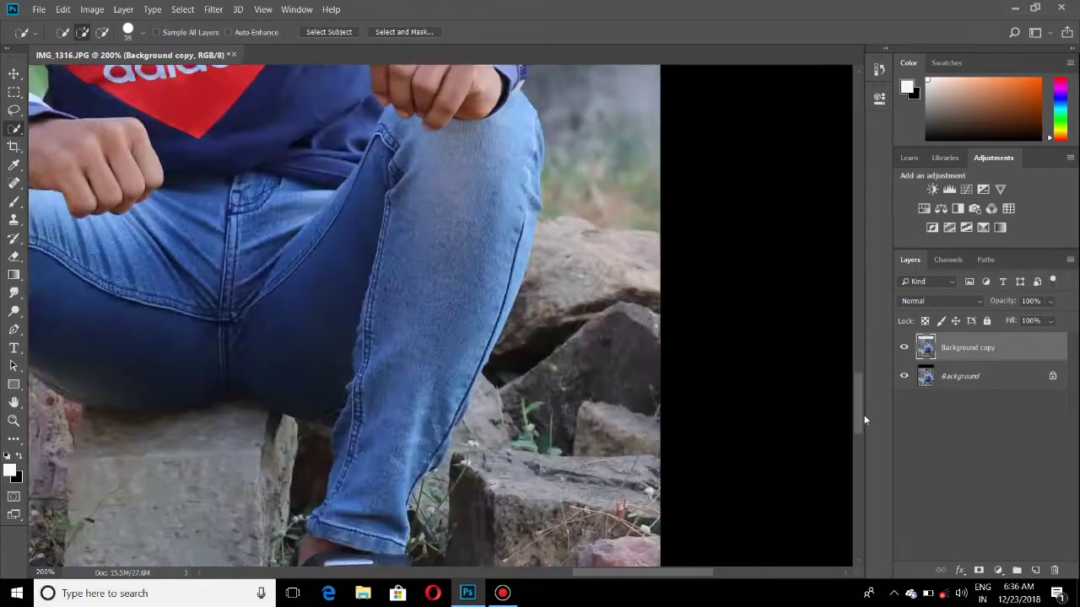
- Crop a little off the top of the cut-out man
{"action": "left_click", "coordinate": [14, 147]}
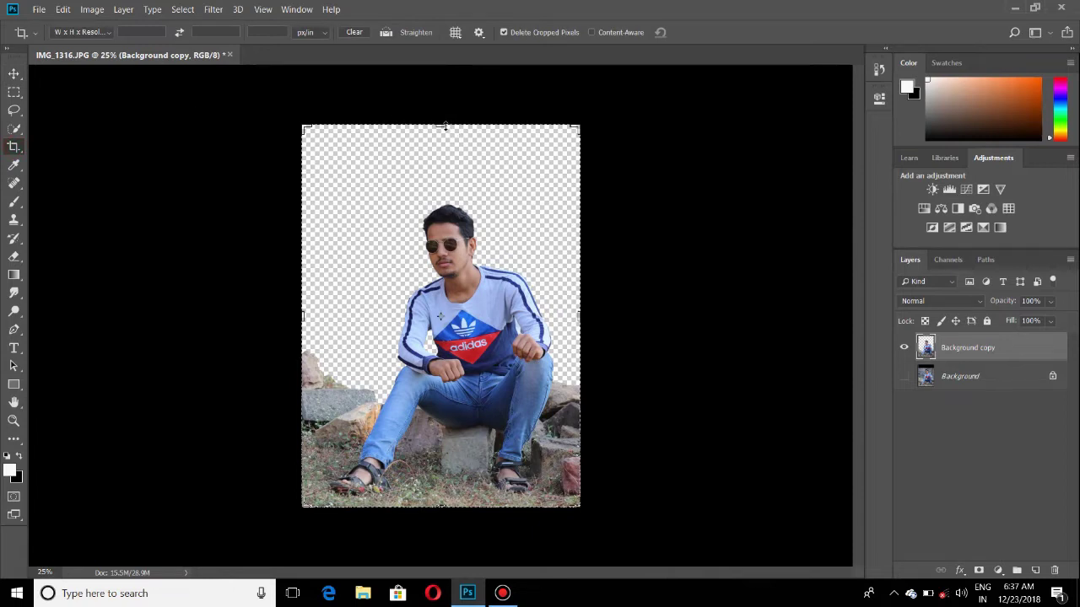
{"action": "left_click_drag", "start_coordinate": [444, 125], "coordinate": [445, 129]}
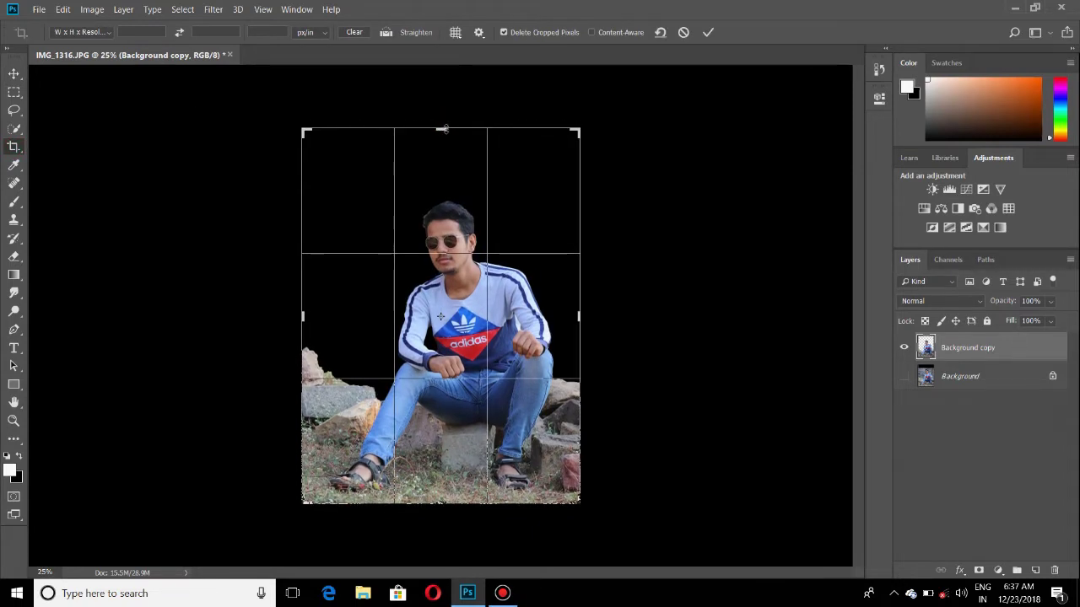
{"action": "left_click", "coordinate": [707, 33]}
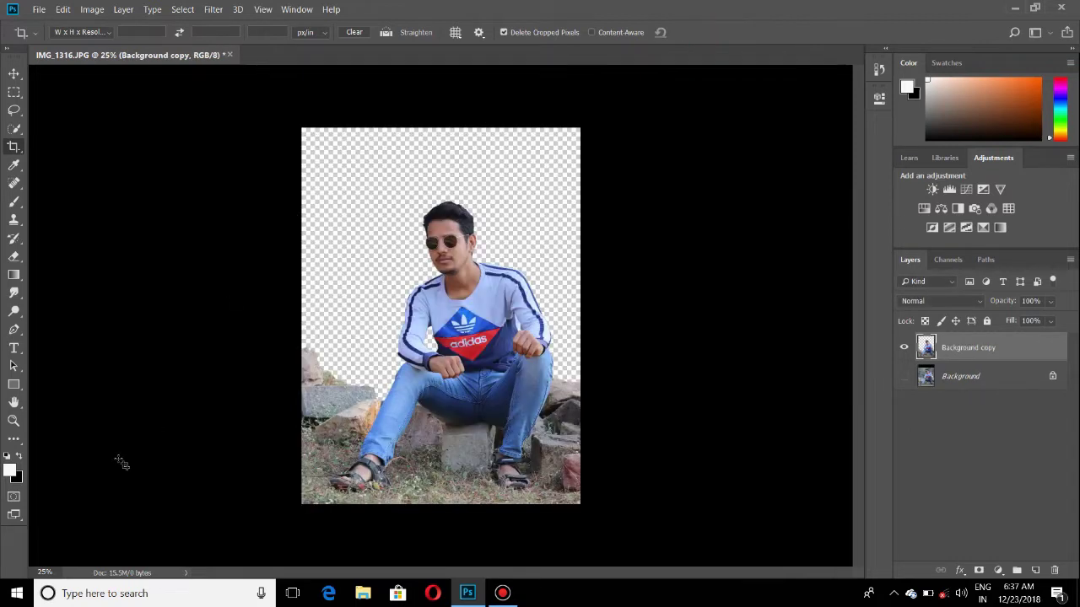
- Set the view zoom to 29% in the status bar
{"action": "left_click", "coordinate": [45, 571]}
{"action": "type", "text": "29"}
{"action": "key", "text": "Return"}
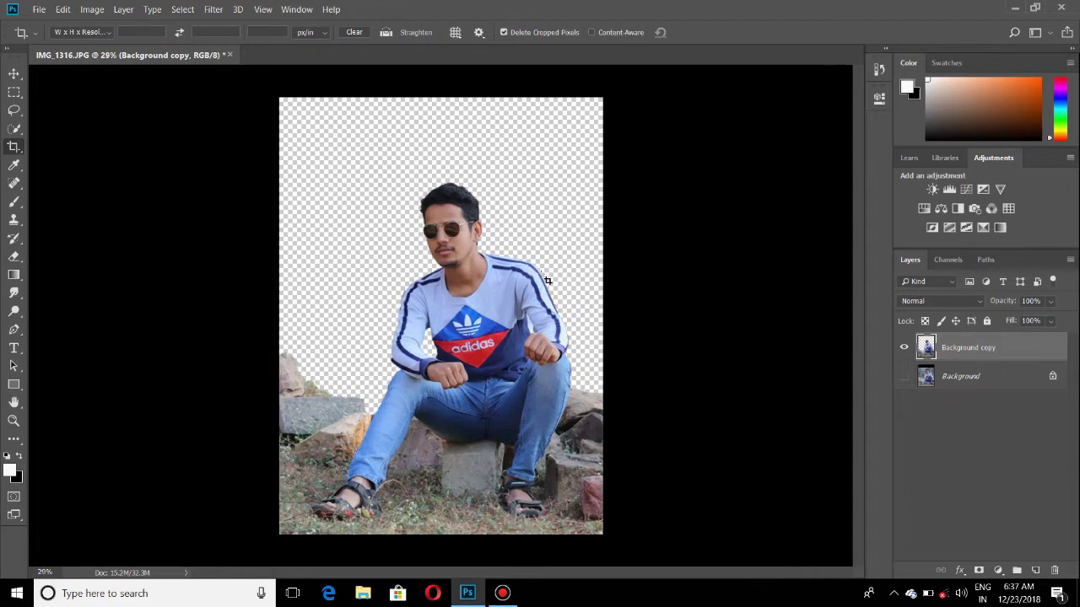
{"action": "left_click", "coordinate": [46, 572]}
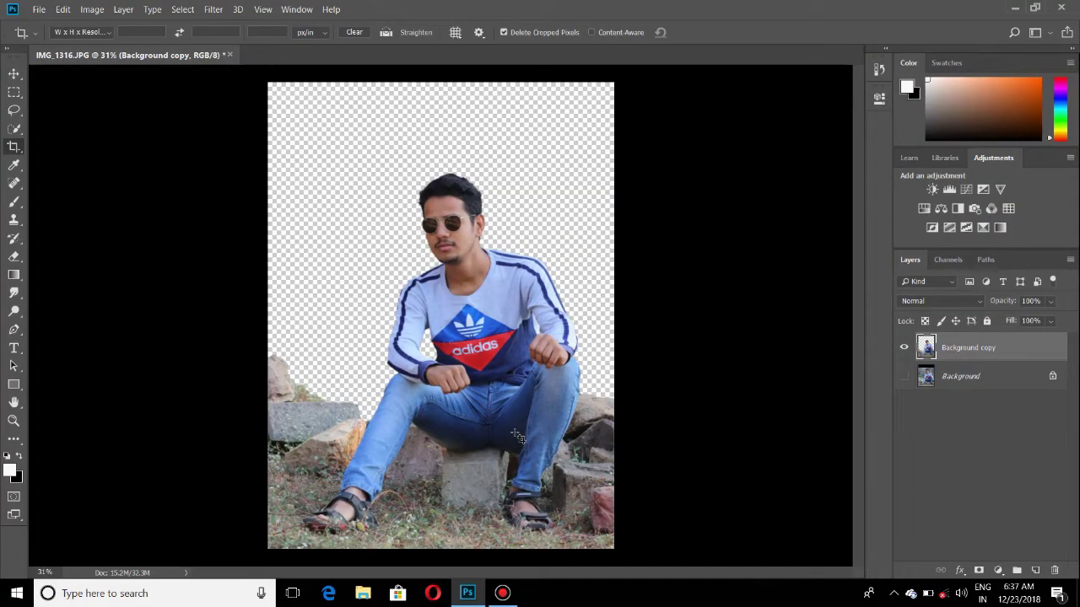
- Place the jonathan-knepper-402491-unsplash snowy trees image from D:\Photoshop\Christmas, stretched to fill the canvas
{"action": "left_click", "coordinate": [1003, 385]}
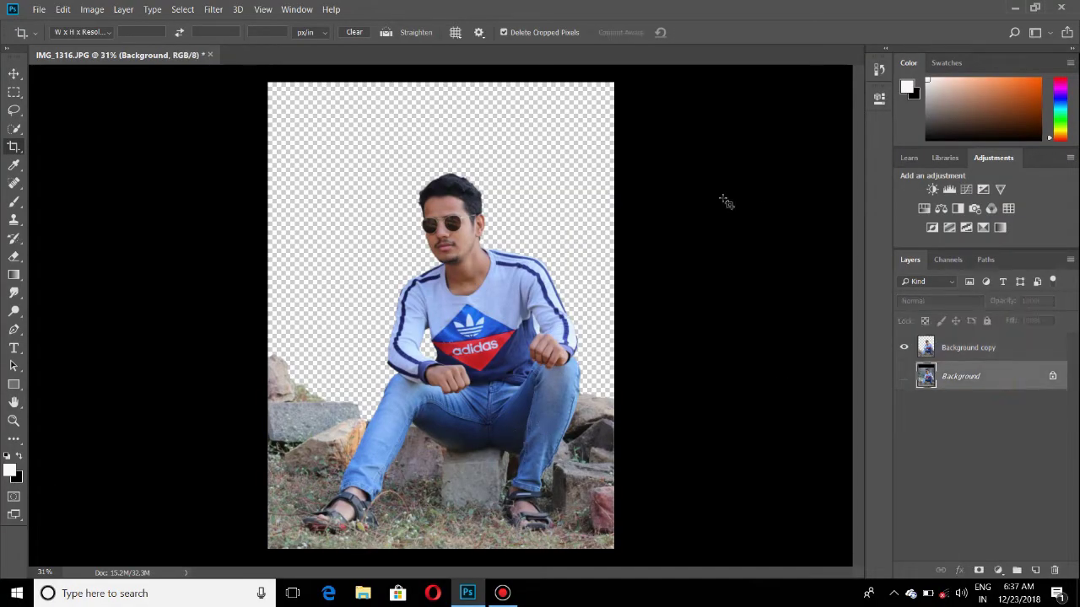
{"action": "left_click", "coordinate": [38, 11]}
{"action": "left_click", "coordinate": [91, 276]}
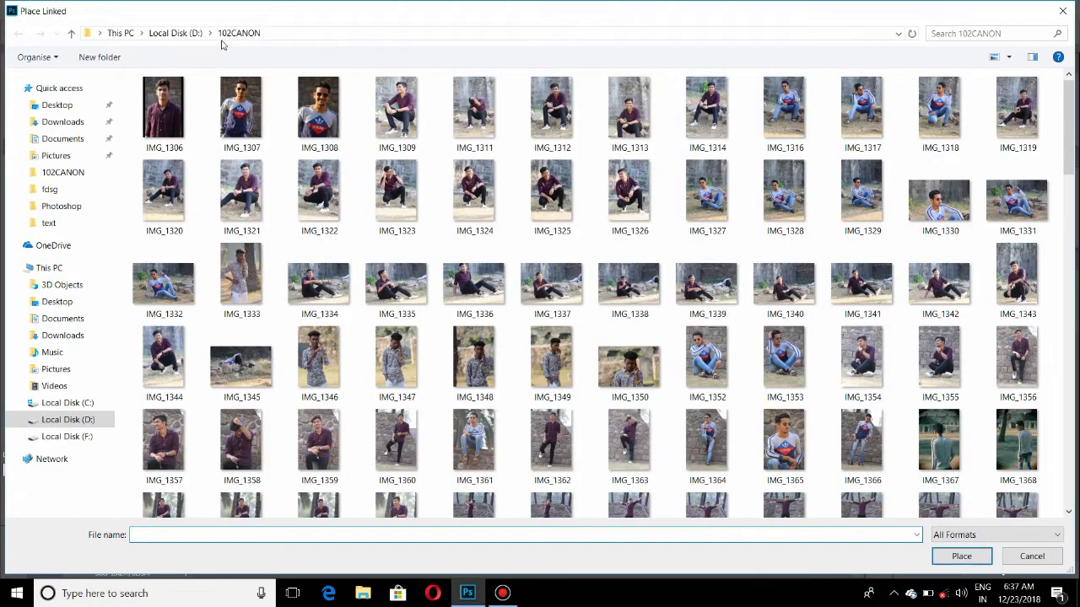
{"action": "left_click", "coordinate": [179, 33]}
{"action": "double_click", "coordinate": [202, 160]}
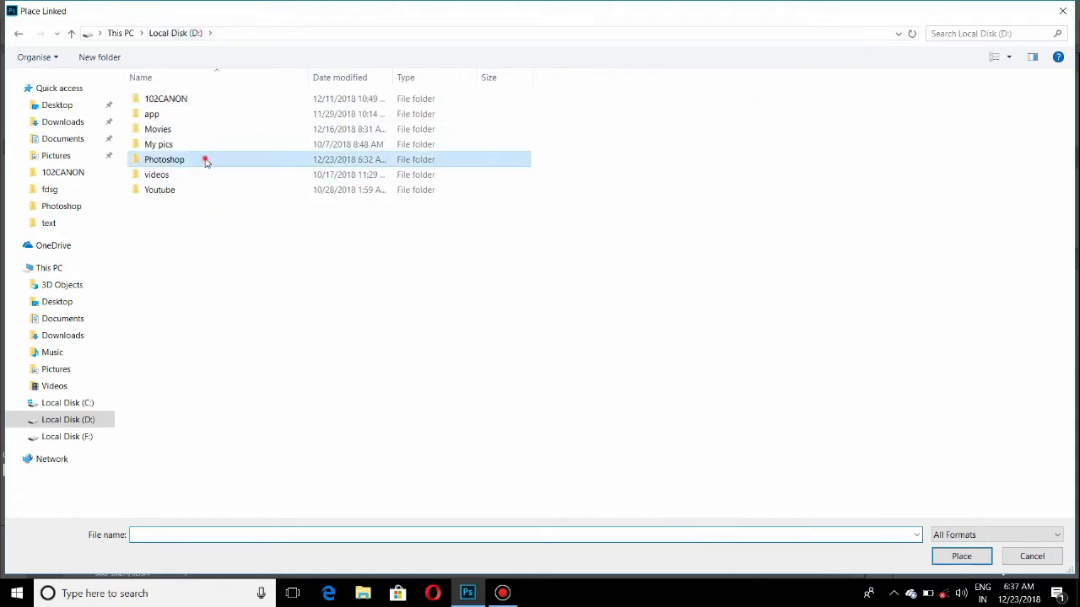
{"action": "double_click", "coordinate": [243, 118]}
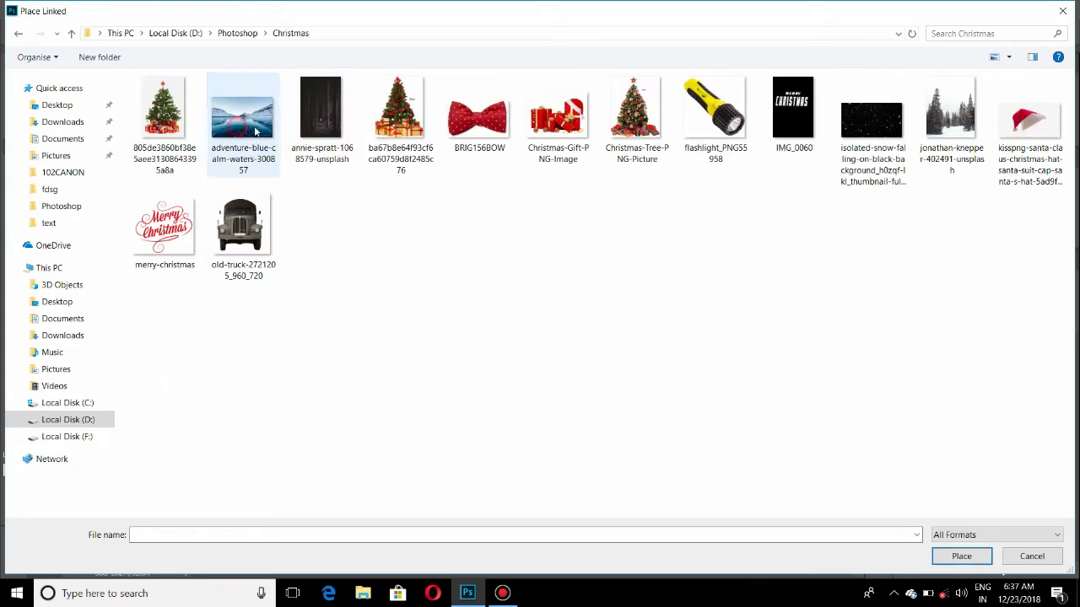
{"action": "double_click", "coordinate": [936, 124]}
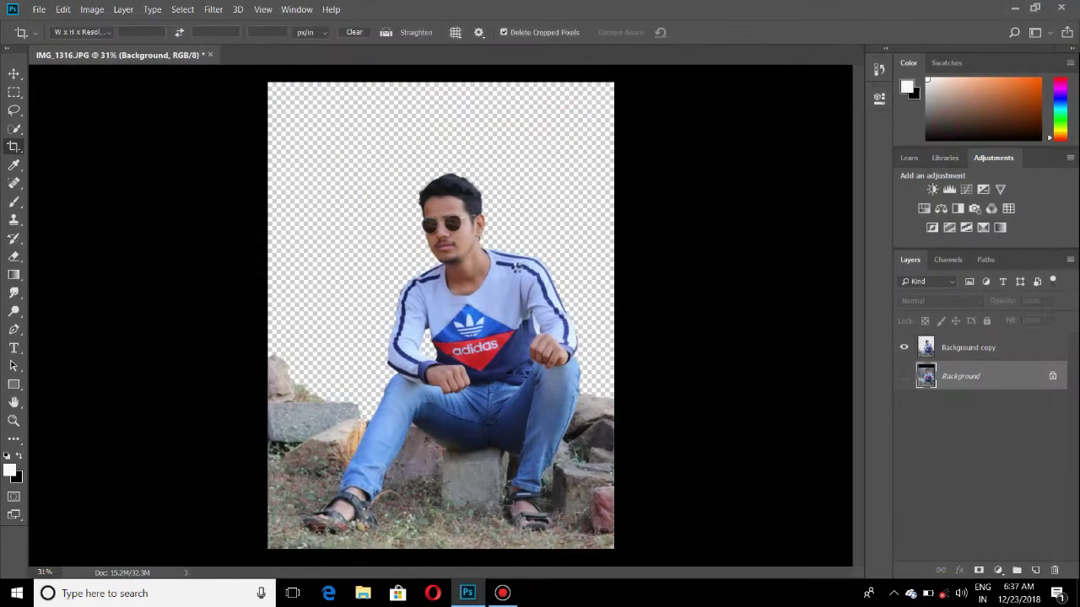
{"action": "left_click_drag", "start_coordinate": [541, 252], "coordinate": [535, 181]}
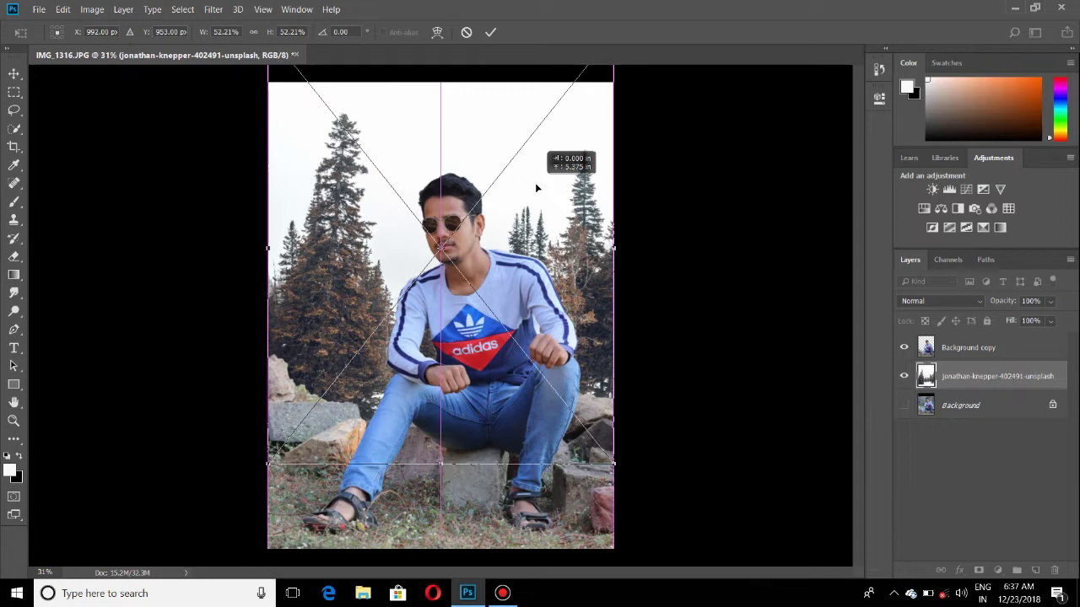
{"action": "key", "text": "Return"}
- Place the lake image from the Christmas folder, then cancel it
{"action": "left_click", "coordinate": [39, 9]}
{"action": "left_click", "coordinate": [73, 273]}
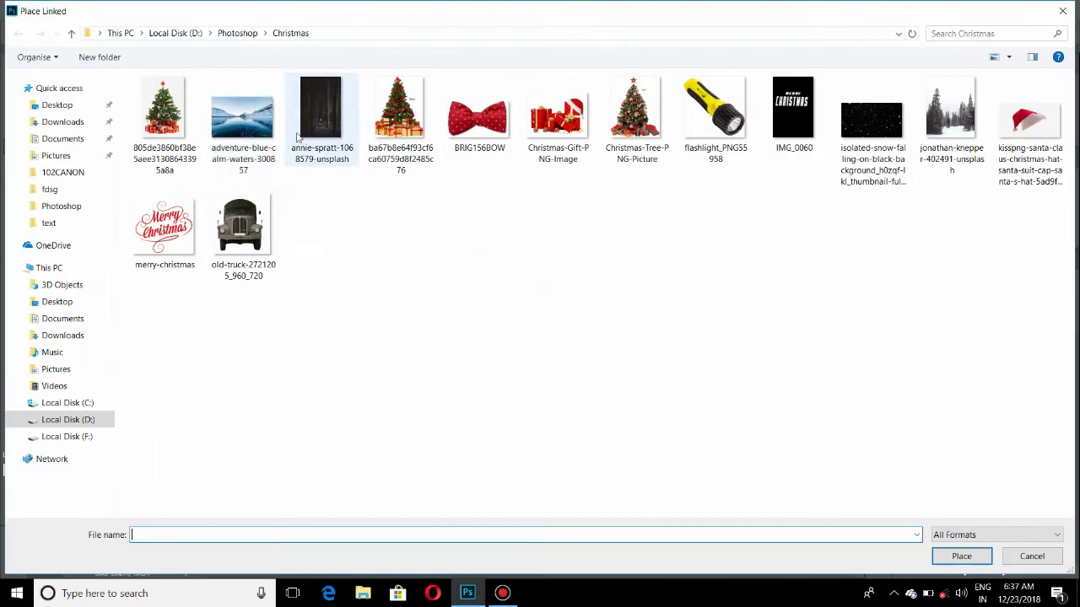
{"action": "double_click", "coordinate": [321, 109]}
{"action": "left_click_drag", "start_coordinate": [614, 201], "coordinate": [643, 171]}
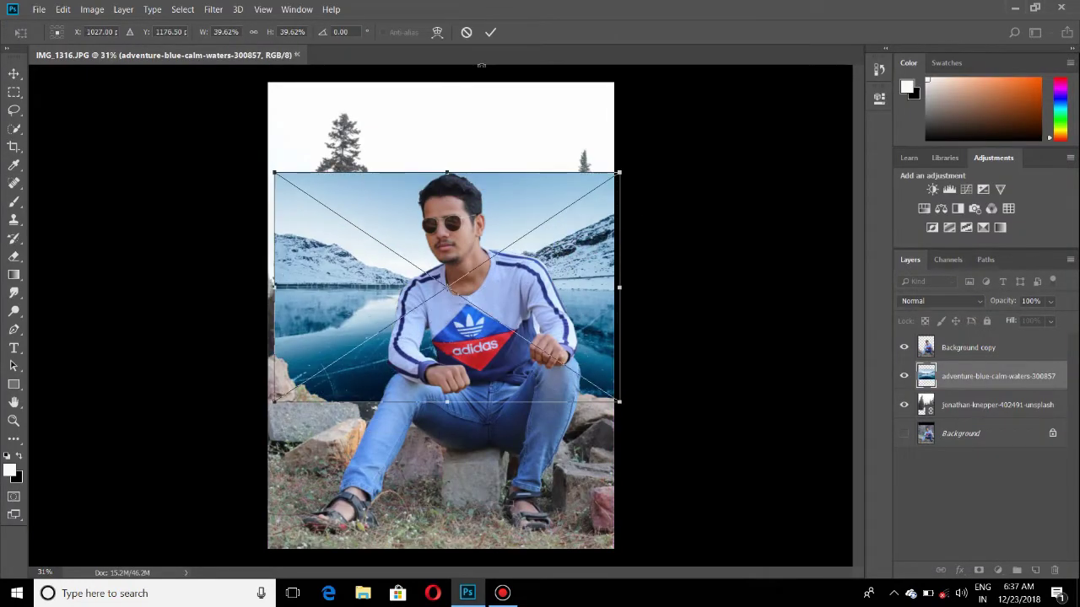
{"action": "key", "text": "Escape"}
- Place the decorated tree image, enlarge it on the left side, and open Camera Raw Filter
{"action": "left_click", "coordinate": [39, 10]}
{"action": "left_click", "coordinate": [73, 273]}
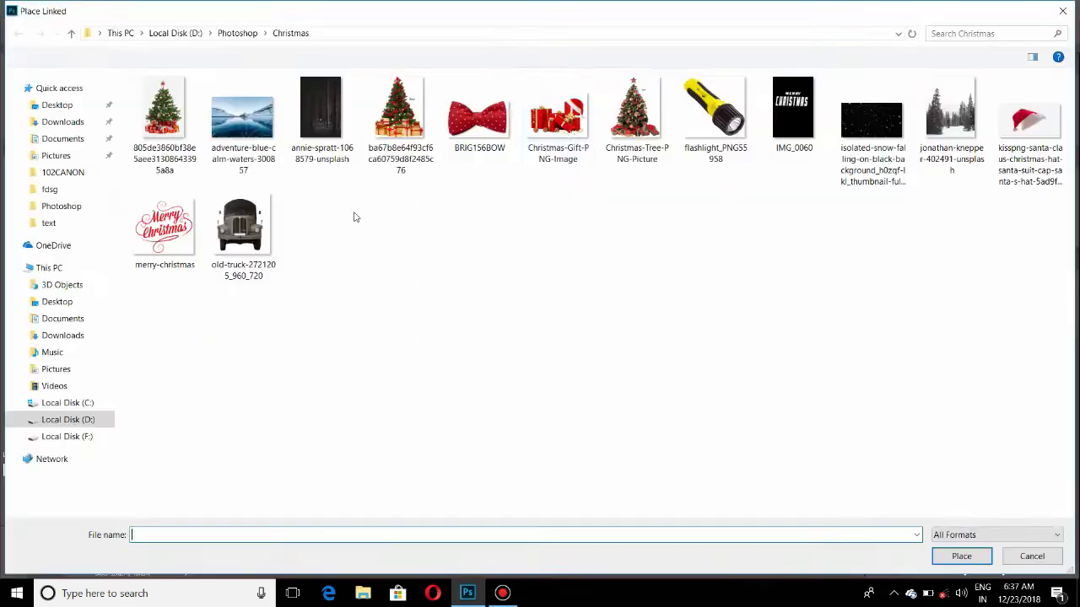
{"action": "left_click", "coordinate": [409, 139]}
{"action": "double_click", "coordinate": [409, 139]}
{"action": "mouse_move", "coordinate": [381, 395]}
{"action": "left_mouse_down"}
{"action": "mouse_move", "coordinate": [271, 394]}
{"action": "mouse_move", "coordinate": [488, 388]}
{"action": "left_mouse_up"}
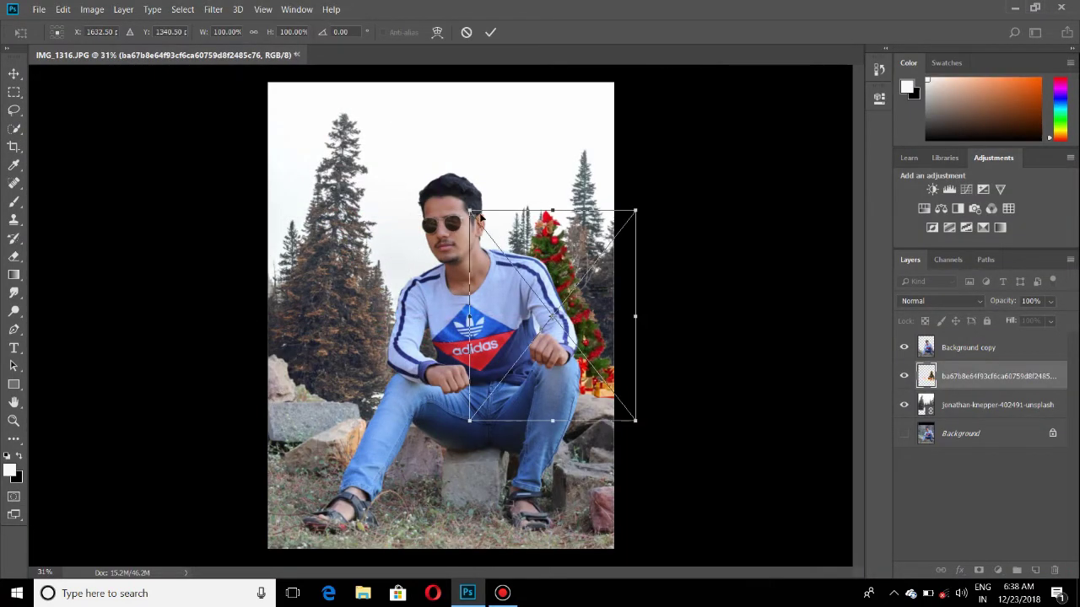
{"action": "left_click_drag", "start_coordinate": [468, 210], "coordinate": [440, 136]}
{"action": "left_click_drag", "start_coordinate": [477, 314], "coordinate": [405, 279]}
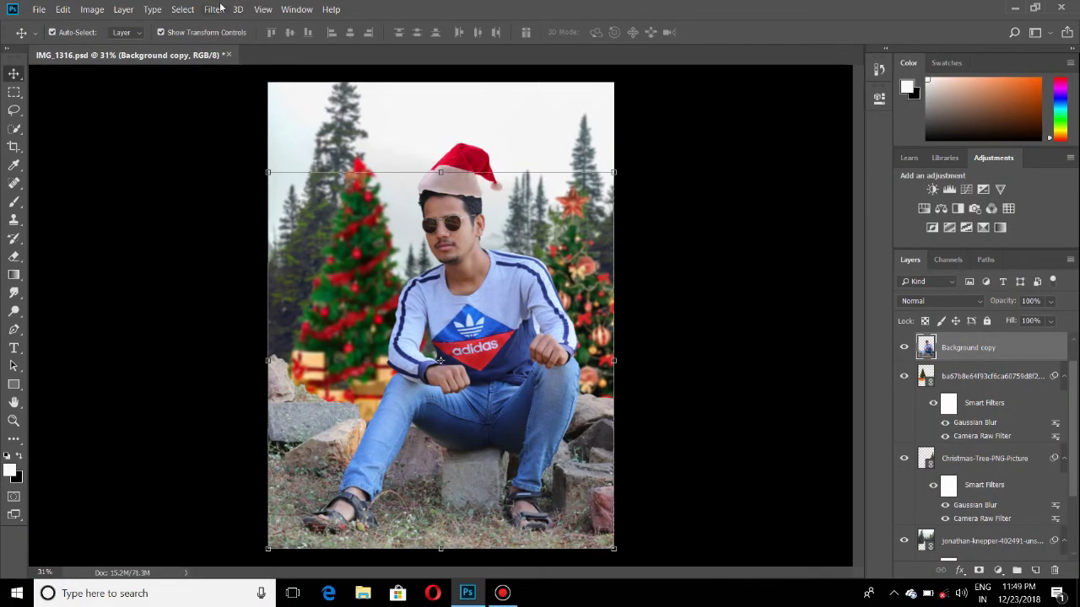
{"action": "left_click", "coordinate": [216, 9]}
{"action": "left_click", "coordinate": [234, 88]}
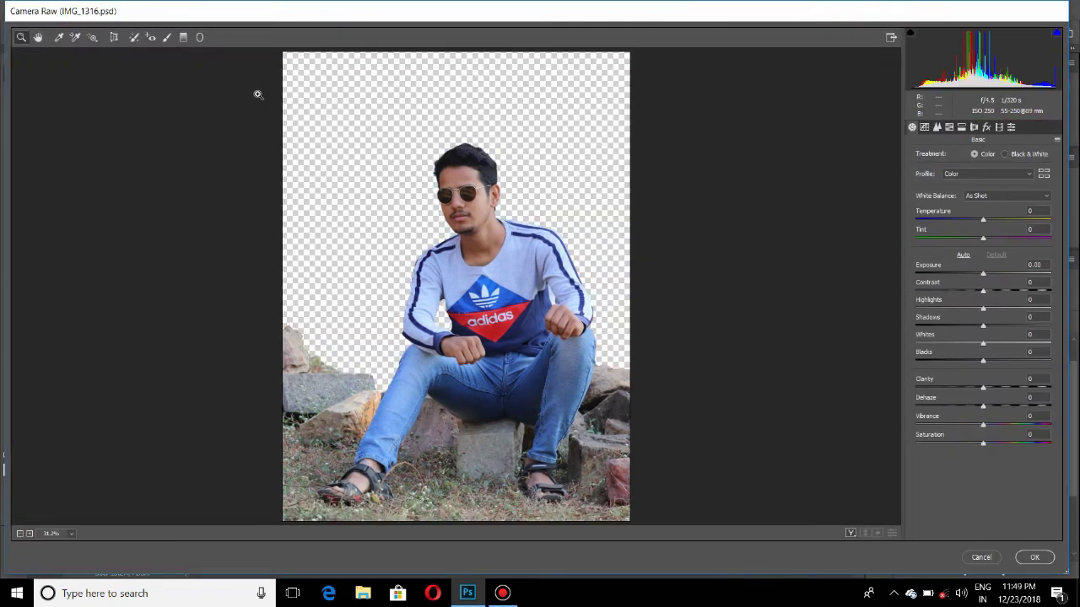
- Raise Exposure to +0.20 and Oranges luminance to +24
{"action": "mouse_move", "coordinate": [983, 274]}
{"action": "left_mouse_down"}
{"action": "mouse_move", "coordinate": [987, 309]}
{"action": "mouse_move", "coordinate": [1004, 325]}
{"action": "mouse_move", "coordinate": [995, 390]}
{"action": "left_mouse_up"}
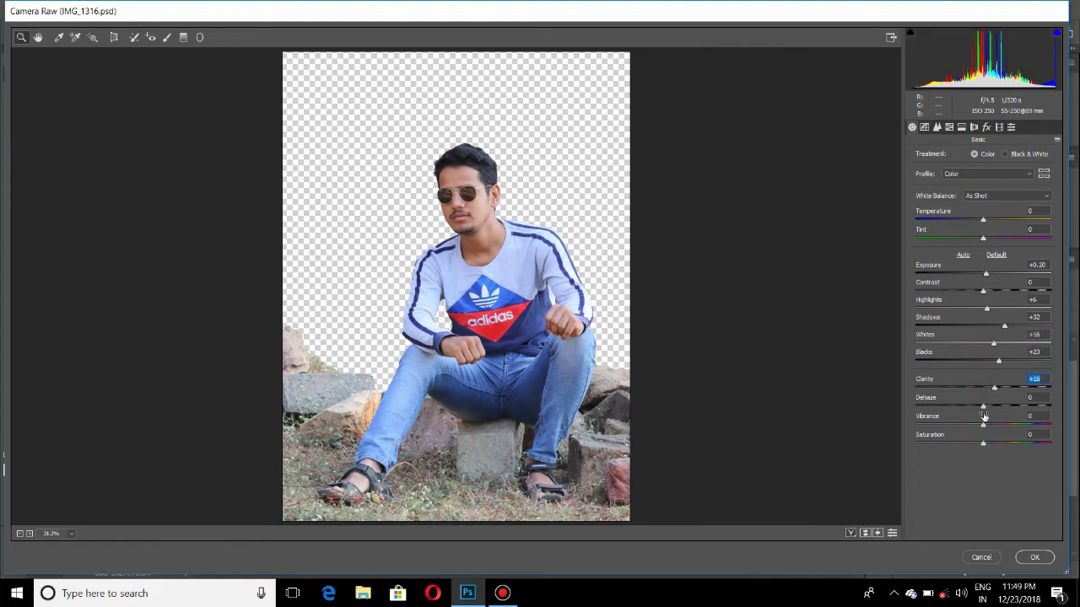
{"action": "left_click", "coordinate": [948, 128]}
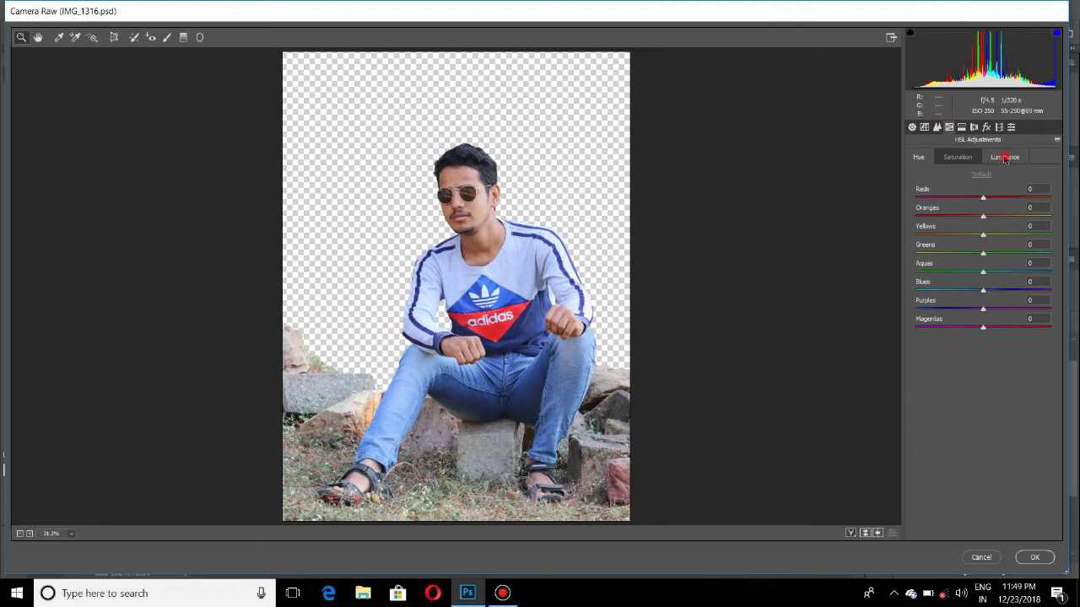
{"action": "left_click", "coordinate": [1004, 156]}
{"action": "left_click_drag", "start_coordinate": [985, 219], "coordinate": [995, 218]}
- Set saturation Blues +45, Greens +100, Yellows +7 and Greens hue +100, then apply
{"action": "left_click", "coordinate": [959, 158]}
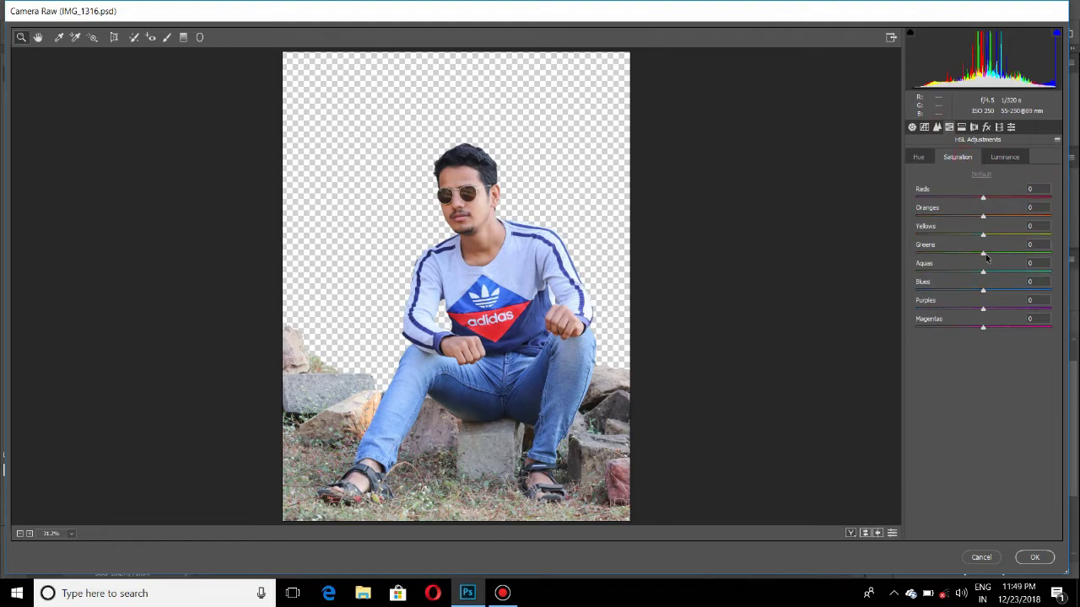
{"action": "left_click_drag", "start_coordinate": [989, 291], "coordinate": [1033, 292]}
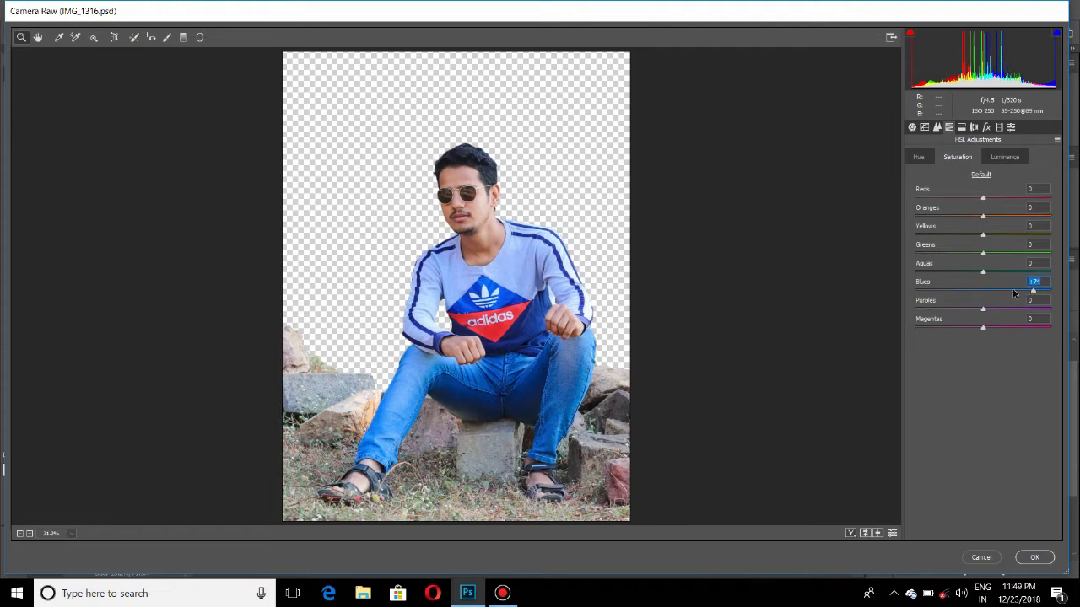
{"action": "left_click", "coordinate": [1014, 291]}
{"action": "left_click_drag", "start_coordinate": [983, 253], "coordinate": [1067, 261]}
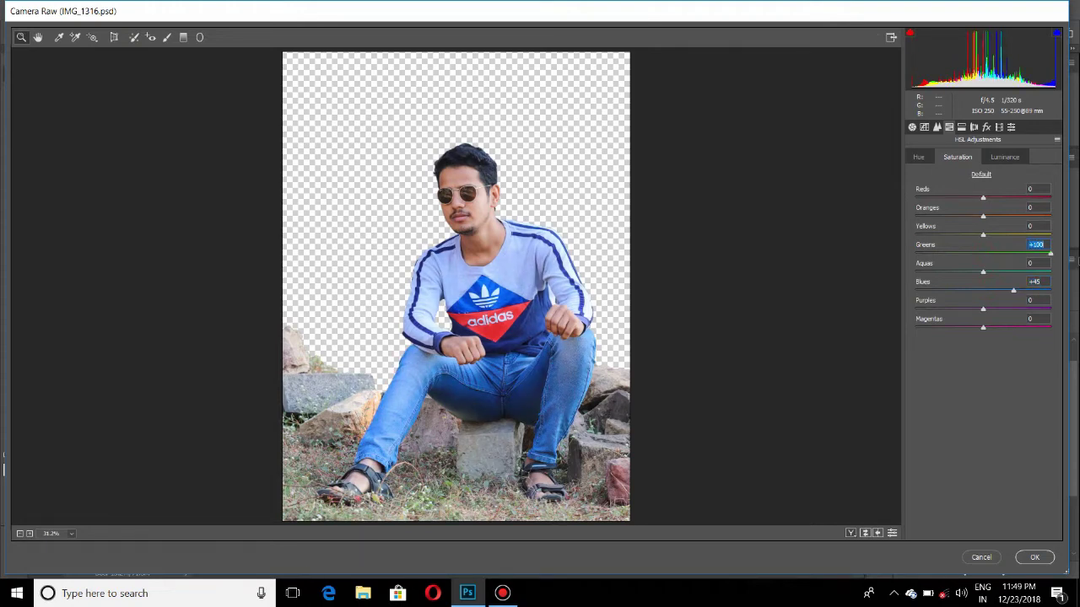
{"action": "left_click", "coordinate": [985, 234]}
{"action": "left_click", "coordinate": [919, 158]}
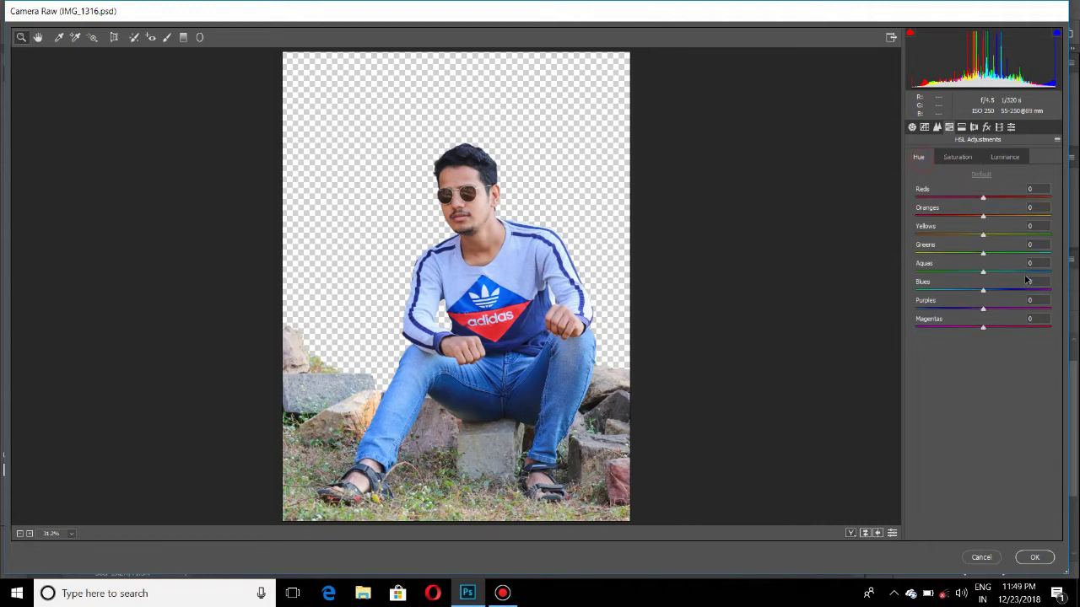
{"action": "left_click_drag", "start_coordinate": [997, 256], "coordinate": [1066, 257]}
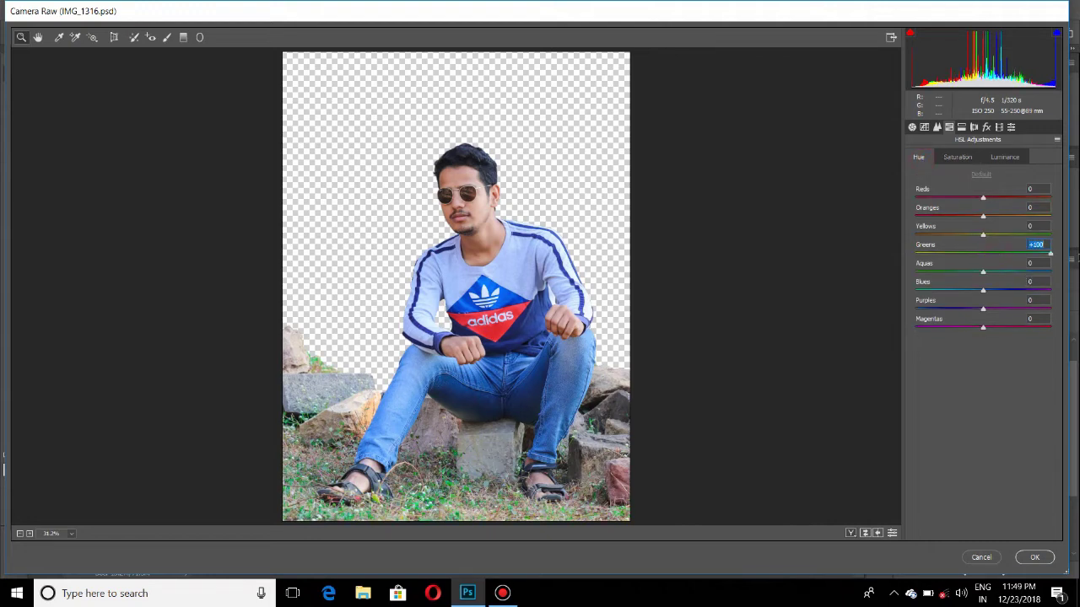
{"action": "left_click", "coordinate": [1045, 563]}
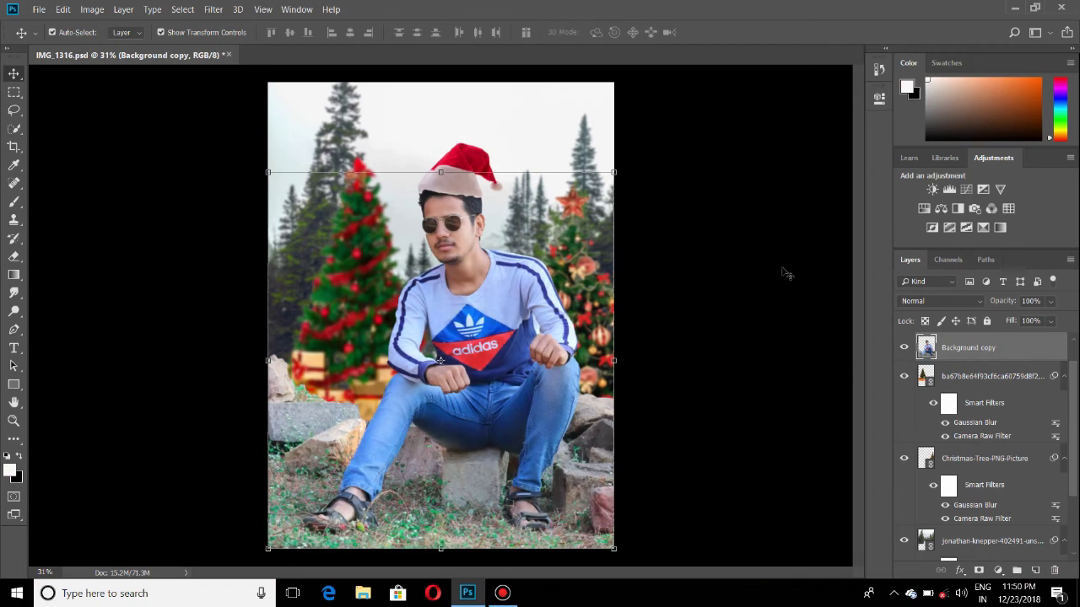
- Place Christmas-Tree-PNG-Picture at the lower left of the photo
{"action": "left_click", "coordinate": [39, 10]}
{"action": "left_click", "coordinate": [72, 273]}
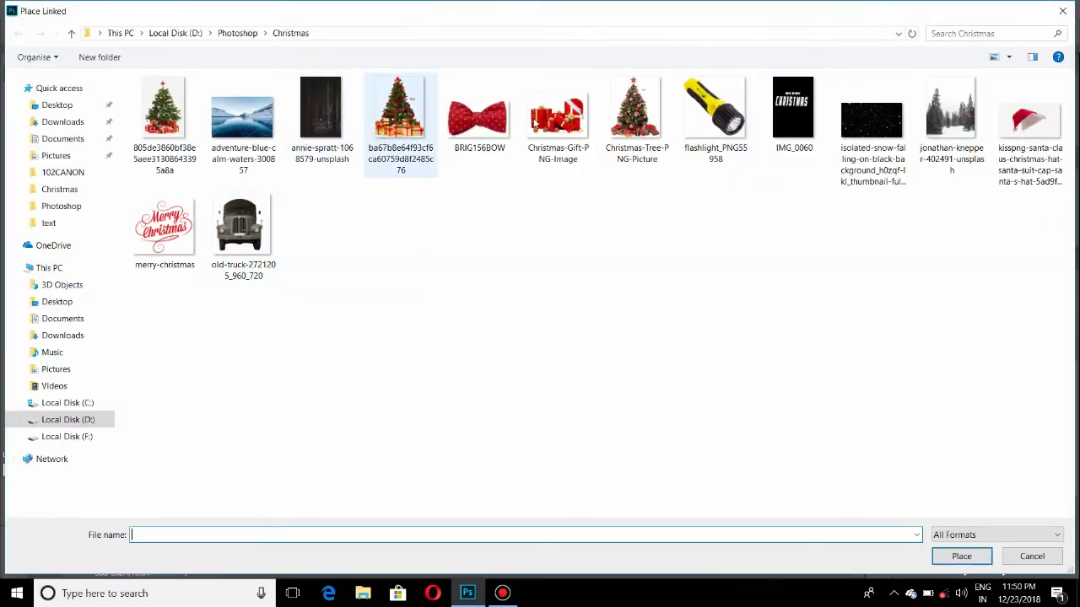
{"action": "double_click", "coordinate": [634, 110]}
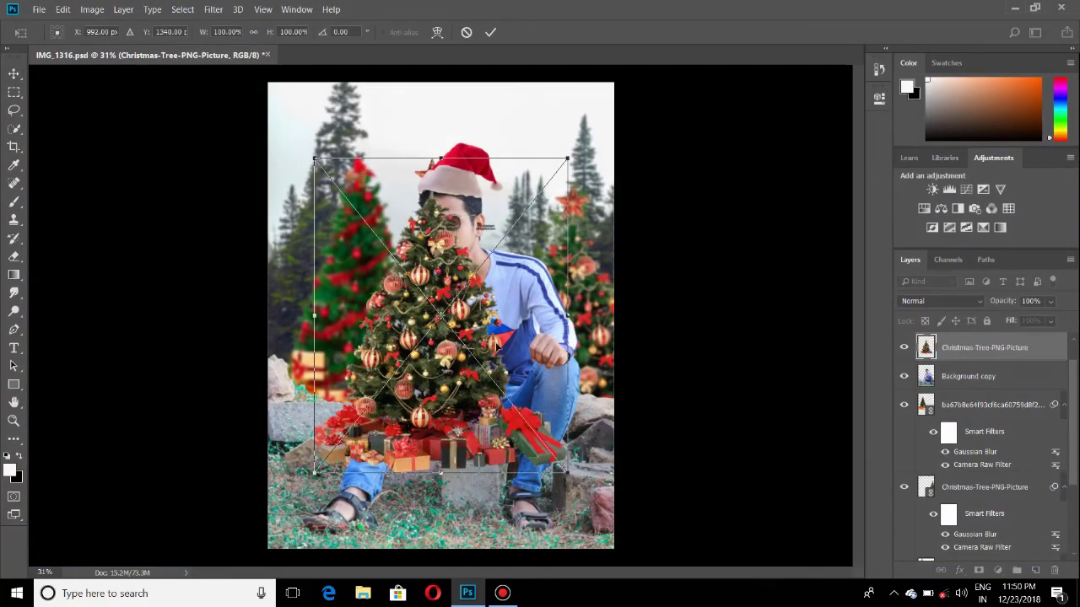
{"action": "mouse_move", "coordinate": [434, 387]}
{"action": "left_mouse_down"}
{"action": "mouse_move", "coordinate": [319, 464]}
{"action": "mouse_move", "coordinate": [257, 475]}
{"action": "mouse_move", "coordinate": [279, 478]}
{"action": "left_mouse_up"}
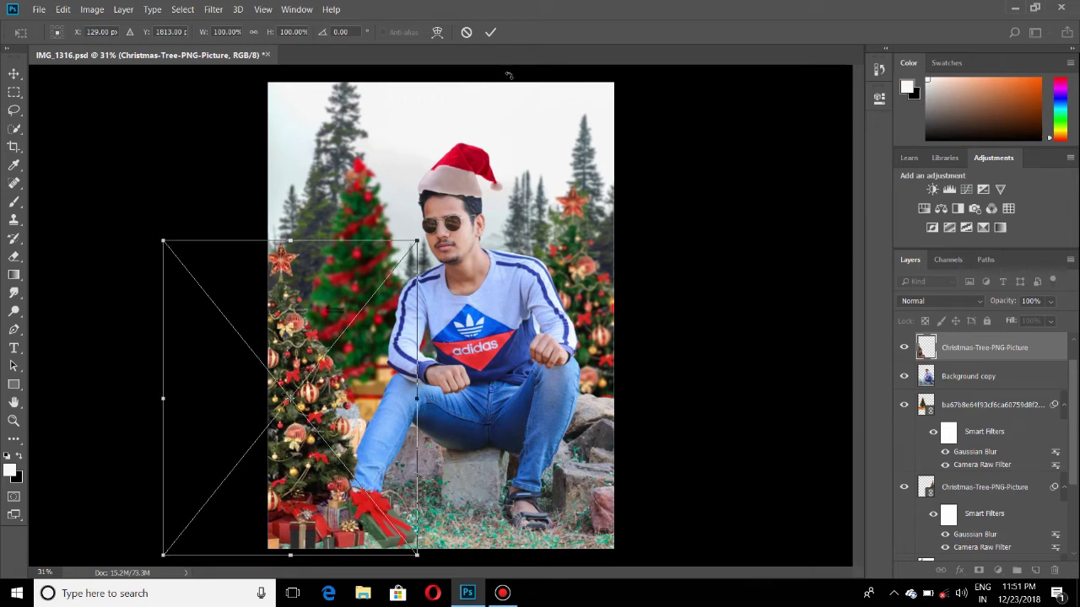
{"action": "left_click", "coordinate": [491, 32]}
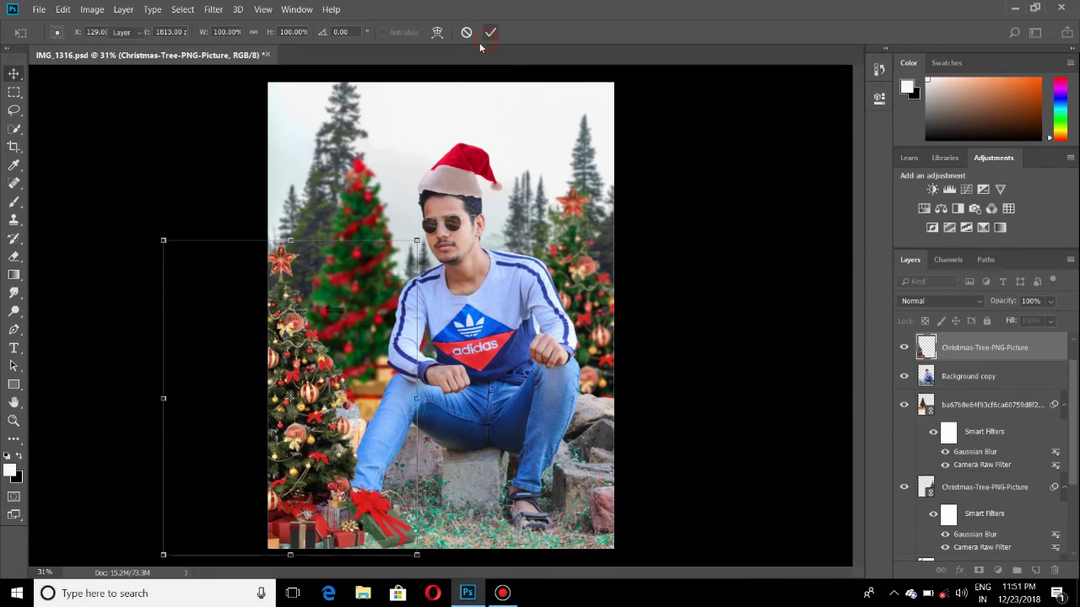
- Blur the tree with a 4.6-pixel Gaussian Blur, then bring up Place Linked
{"action": "left_click", "coordinate": [208, 9]}
{"action": "mouse_move", "coordinate": [221, 158]}
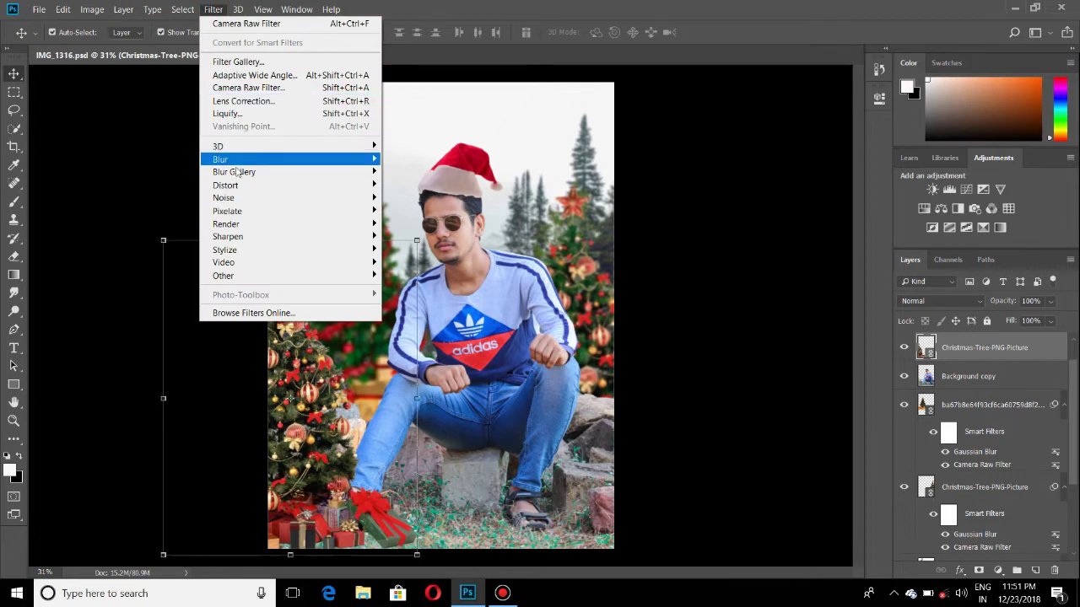
{"action": "left_click", "coordinate": [422, 210]}
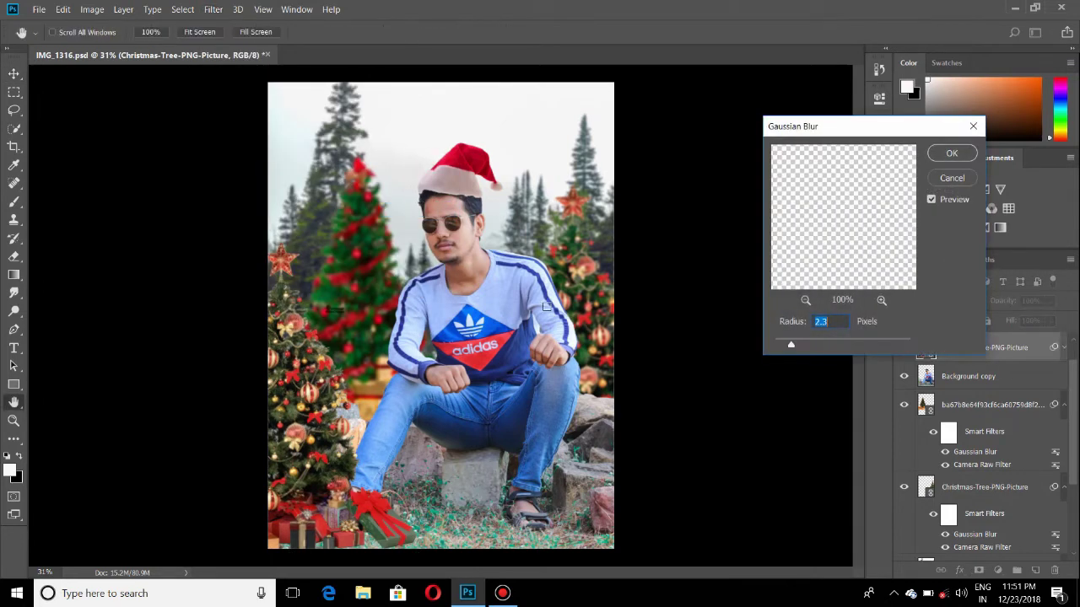
{"action": "left_click_drag", "start_coordinate": [809, 344], "coordinate": [819, 346]}
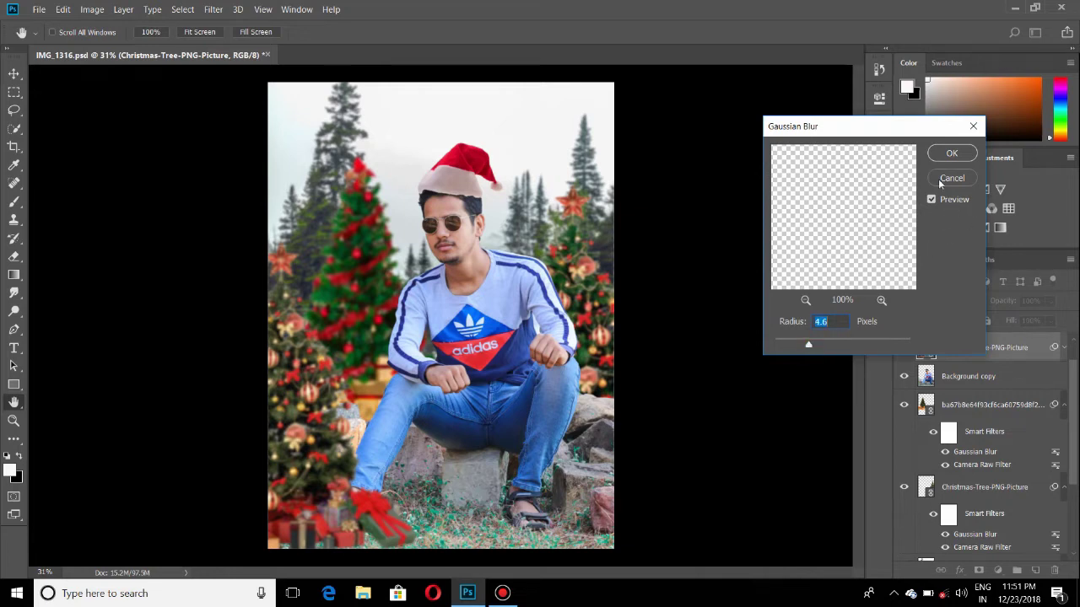
{"action": "left_click", "coordinate": [949, 154]}
{"action": "left_click", "coordinate": [39, 9]}
{"action": "left_click", "coordinate": [81, 274]}
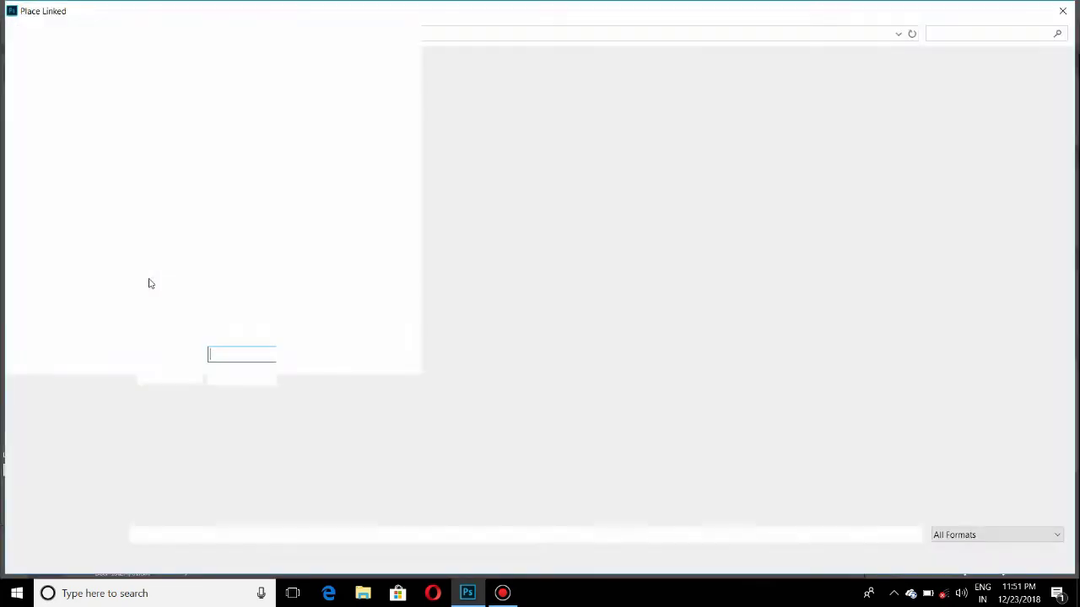
- Place Christmas-Gift-PNG-Image at the lower right, scaled to about 81%
{"action": "double_click", "coordinate": [558, 114]}
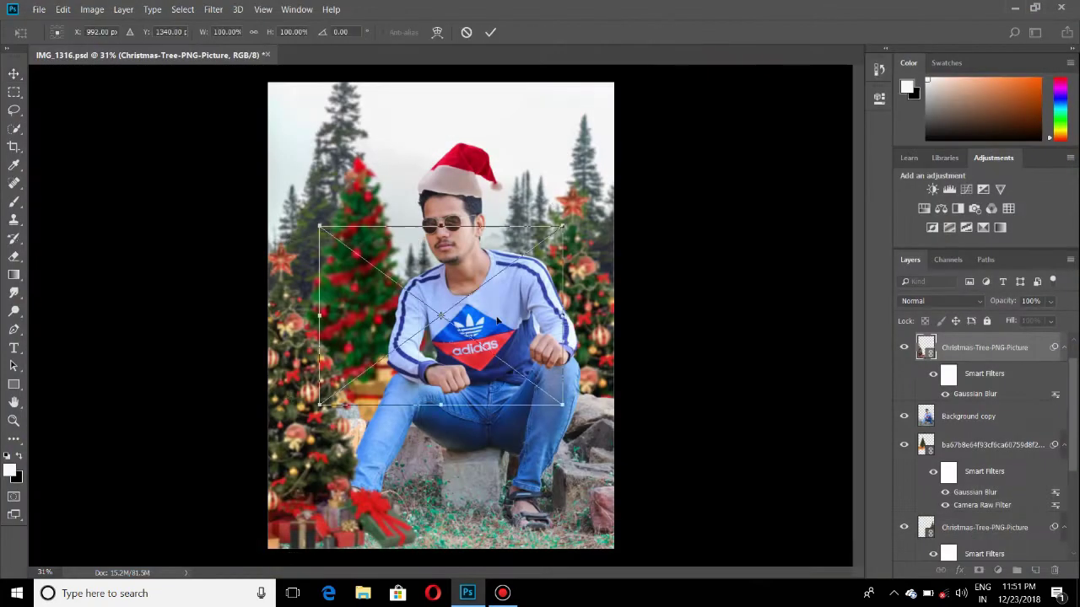
{"action": "mouse_move", "coordinate": [498, 345]}
{"action": "left_mouse_down"}
{"action": "mouse_move", "coordinate": [584, 426]}
{"action": "mouse_move", "coordinate": [538, 528]}
{"action": "left_mouse_up"}
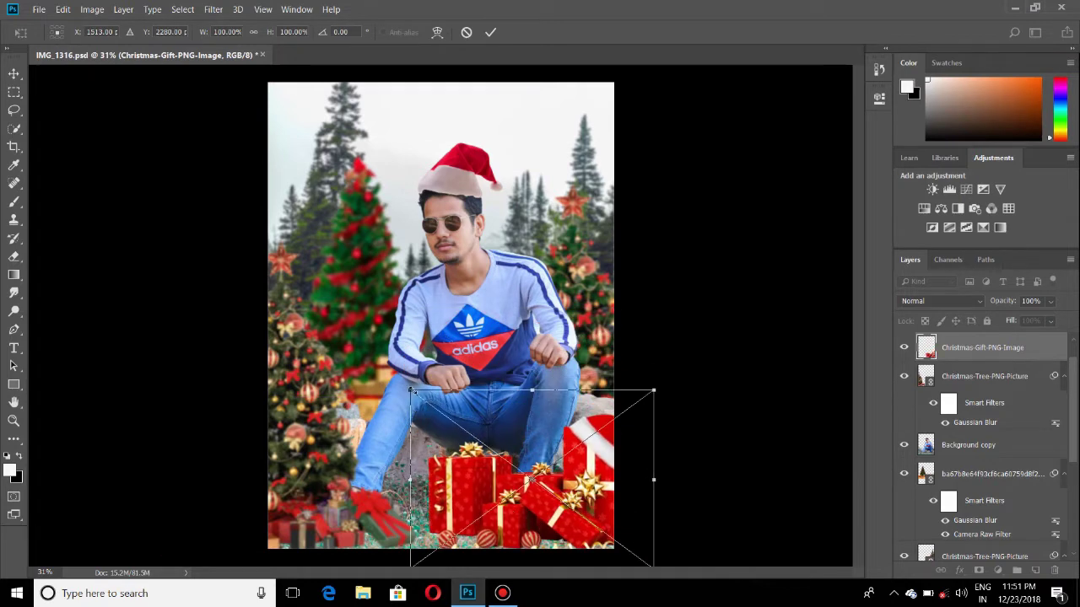
{"action": "left_click_drag", "start_coordinate": [411, 391], "coordinate": [456, 431]}
{"action": "mouse_move", "coordinate": [550, 537]}
{"action": "left_mouse_down"}
{"action": "mouse_move", "coordinate": [563, 520]}
{"action": "mouse_move", "coordinate": [537, 529]}
{"action": "mouse_move", "coordinate": [553, 528]}
{"action": "left_mouse_up"}
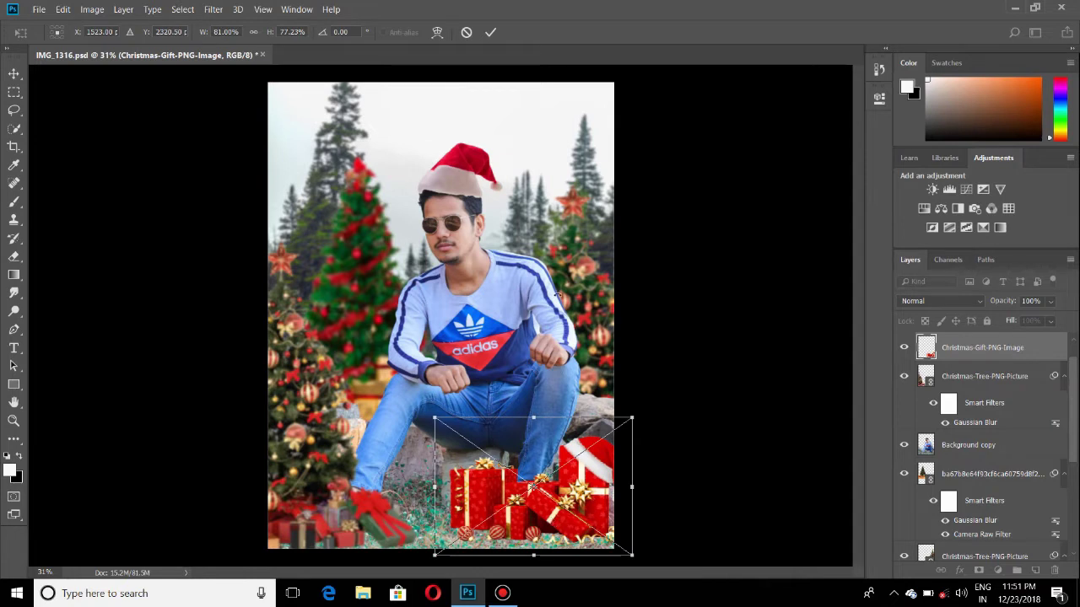
{"action": "left_click", "coordinate": [490, 32]}
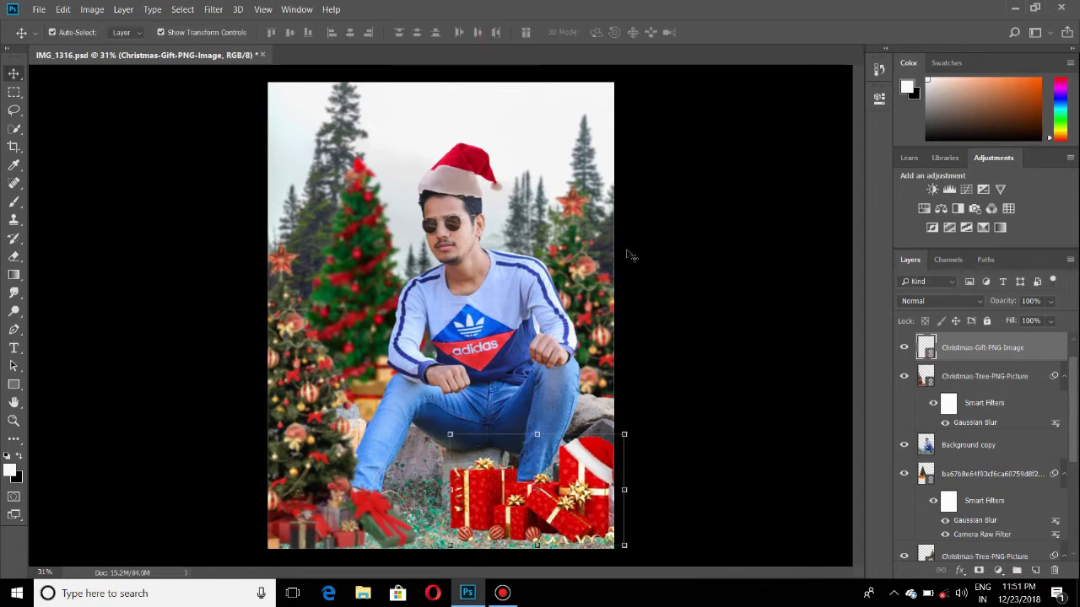
- Duplicate the gift layer and reselect the original Christmas-Gift-PNG-Image layer
{"action": "right_click", "coordinate": [1001, 347]}
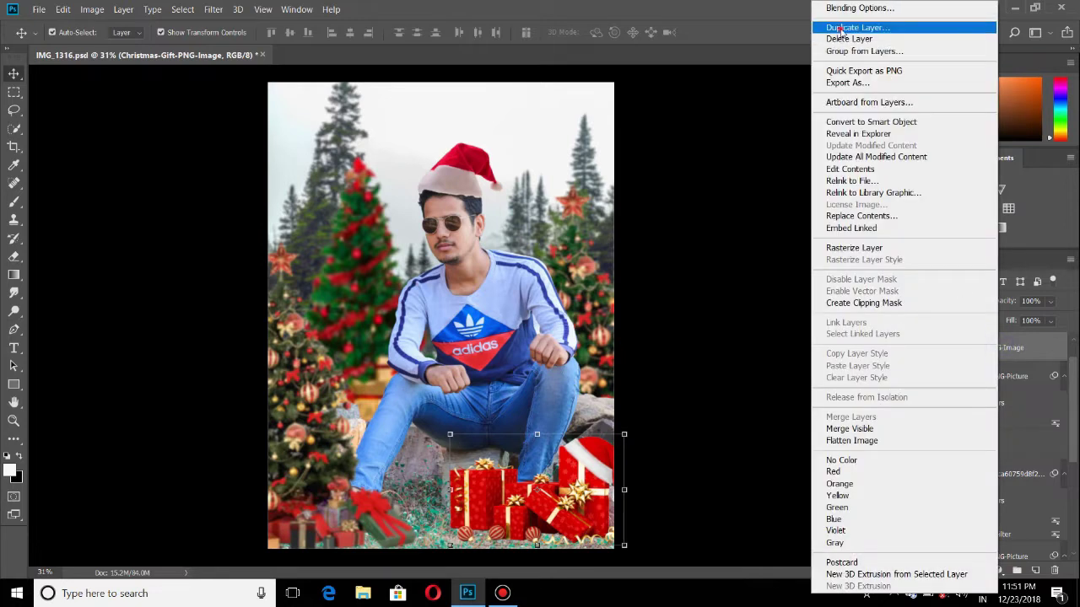
{"action": "left_click", "coordinate": [844, 26]}
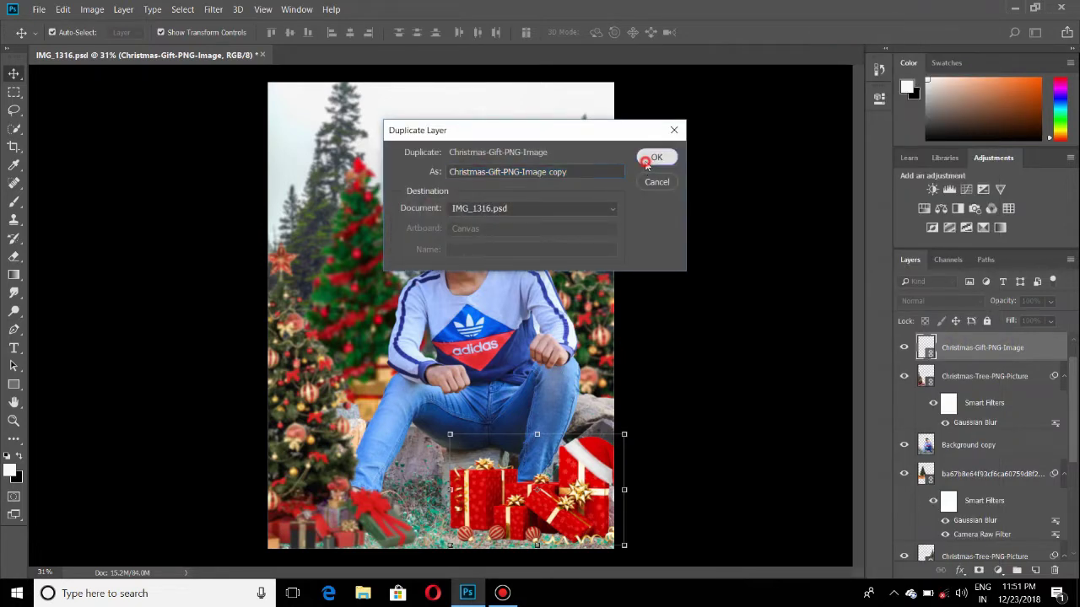
{"action": "left_click", "coordinate": [656, 157]}
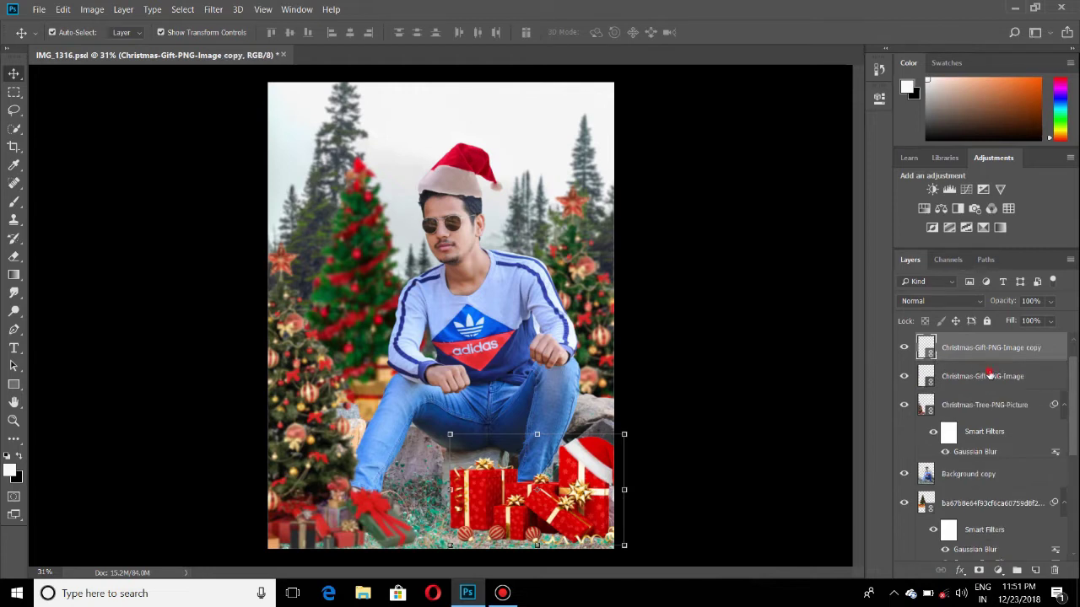
{"action": "left_click", "coordinate": [989, 375]}
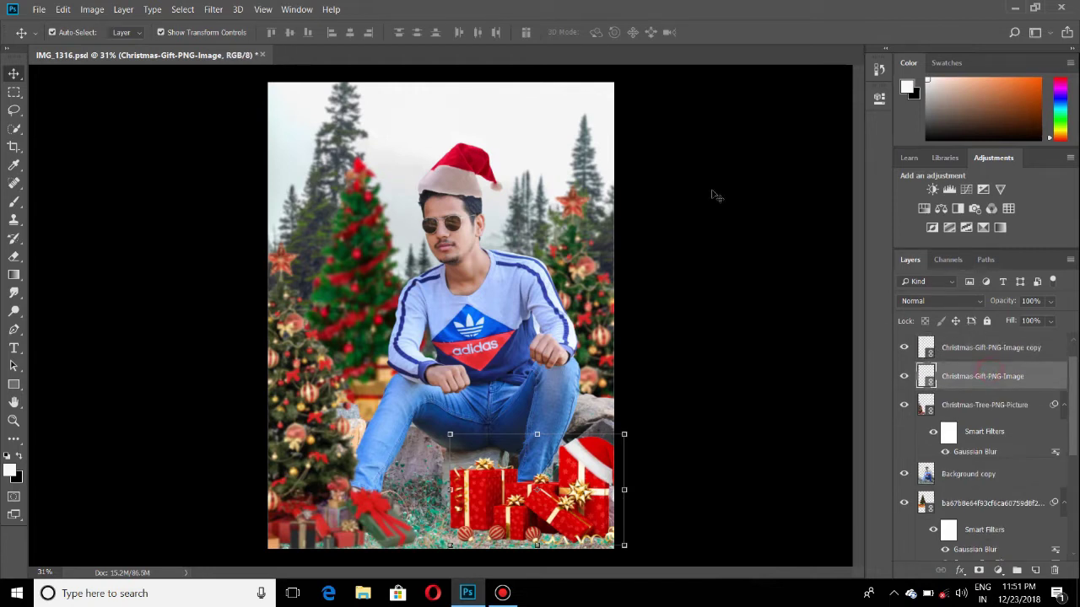
- Turn the gifts black in Camera Raw: Exposure -5.00, Shadows, Whites and Blacks -100
{"action": "left_click", "coordinate": [213, 9]}
{"action": "left_click", "coordinate": [236, 91]}
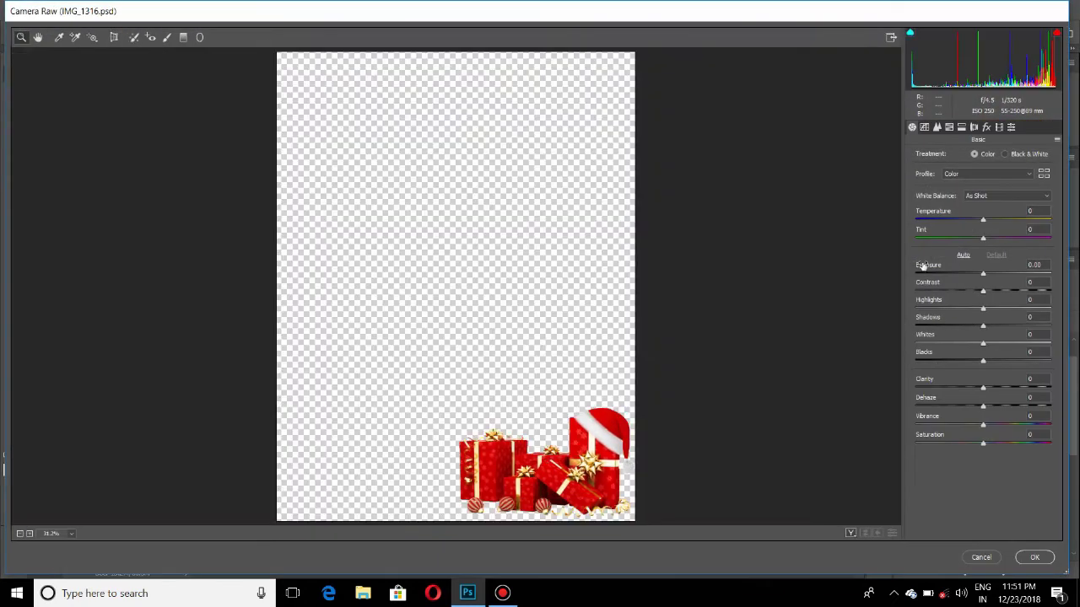
{"action": "left_click_drag", "start_coordinate": [925, 267], "coordinate": [916, 273]}
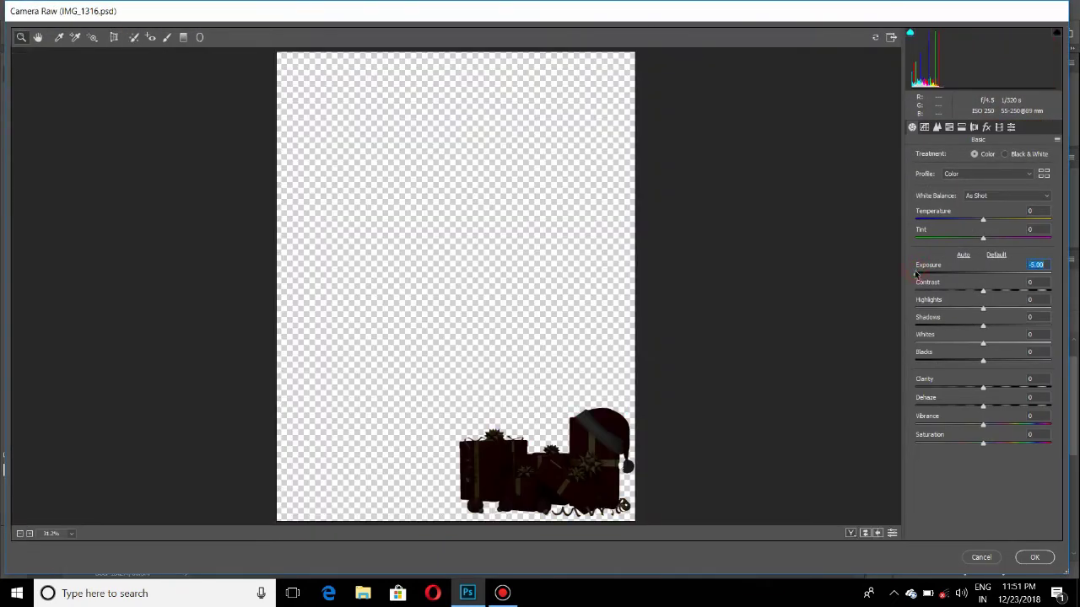
{"action": "left_click", "coordinate": [916, 326]}
{"action": "left_click", "coordinate": [915, 343]}
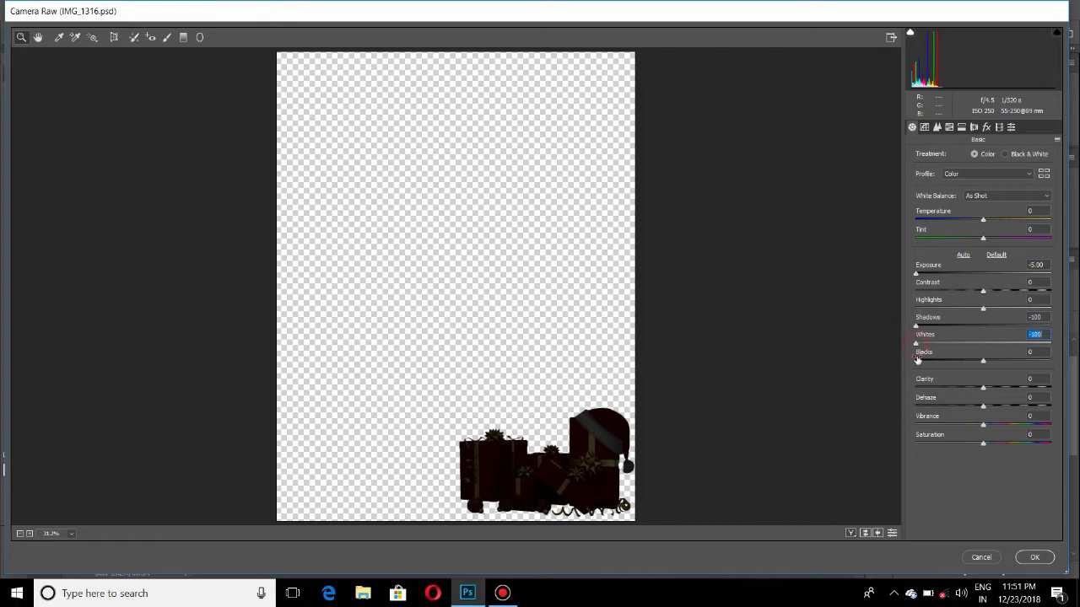
{"action": "left_click", "coordinate": [916, 361]}
{"action": "left_click", "coordinate": [1036, 565]}
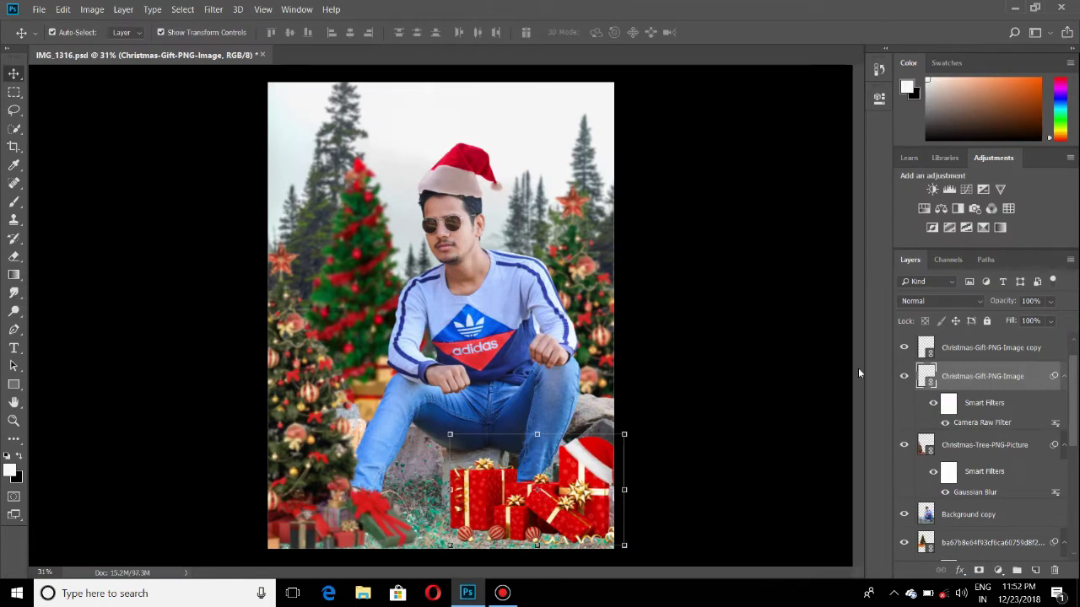
- Nudge the black gift silhouette down and soften it with a 12.5-pixel Gaussian Blur
{"action": "left_click", "coordinate": [904, 347]}
{"action": "left_click_drag", "start_coordinate": [542, 518], "coordinate": [545, 520]}
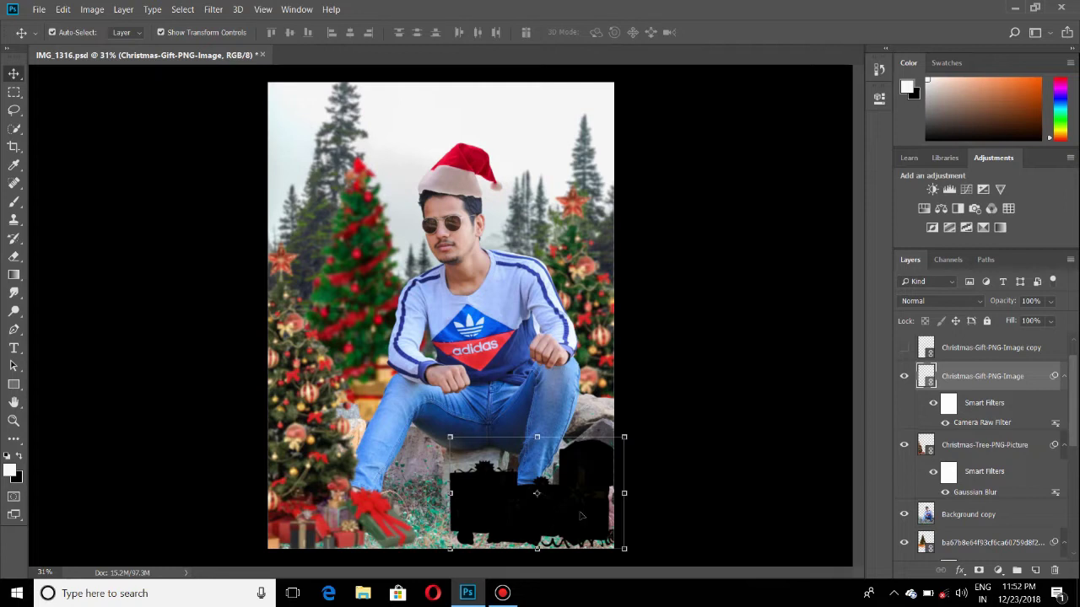
{"action": "left_click", "coordinate": [904, 346]}
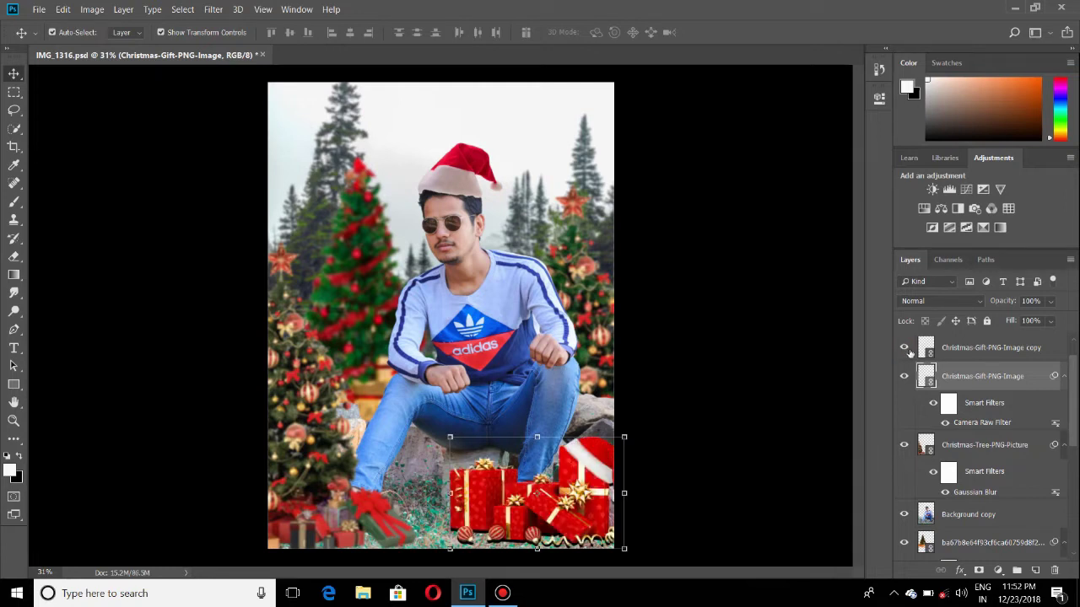
{"action": "left_click", "coordinate": [214, 9]}
{"action": "mouse_move", "coordinate": [221, 159]}
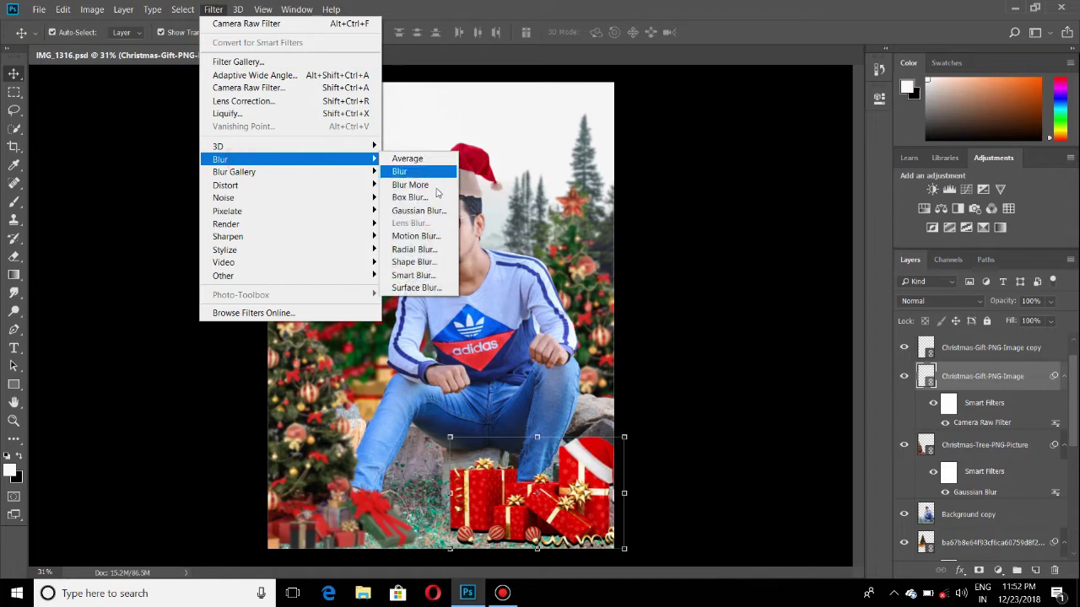
{"action": "left_click", "coordinate": [413, 210]}
{"action": "left_click_drag", "start_coordinate": [810, 344], "coordinate": [830, 347]}
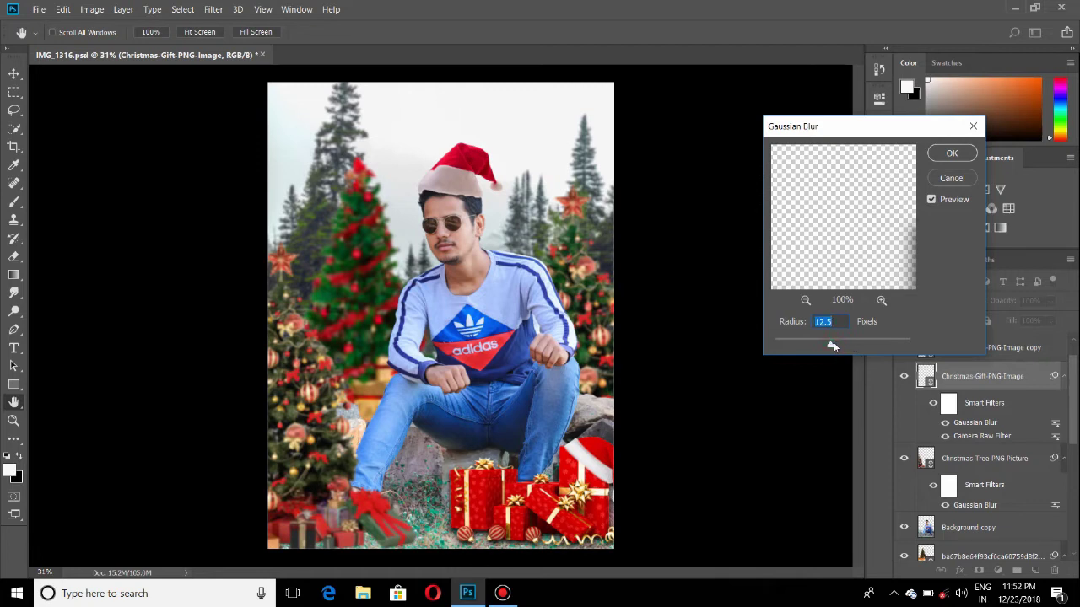
{"action": "left_click", "coordinate": [955, 152]}
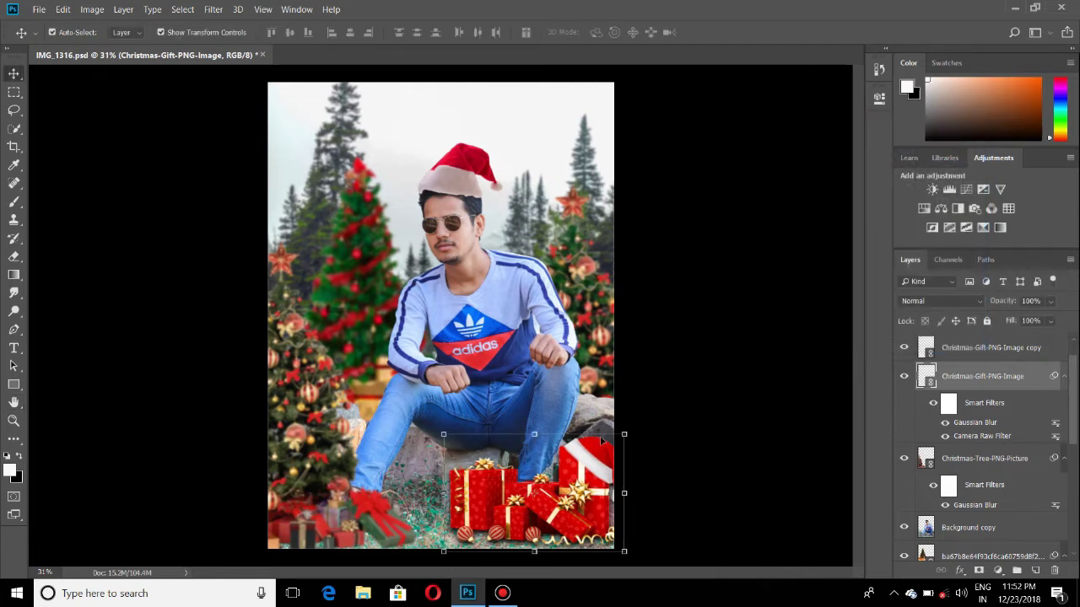
{"action": "left_click", "coordinate": [549, 464]}
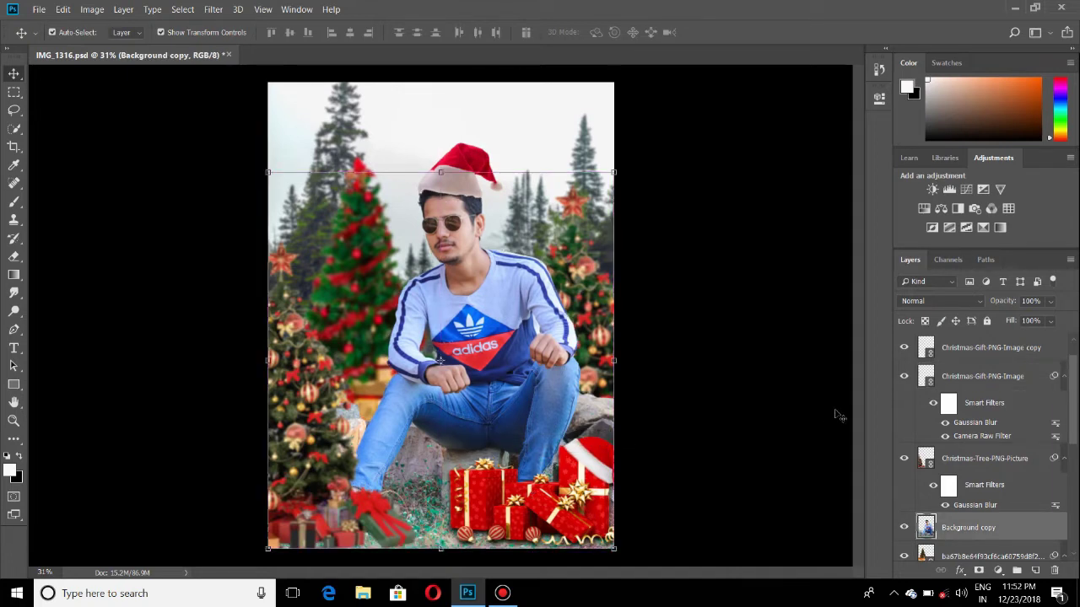
- Nudge the black gift shadow slightly lower
{"action": "left_click", "coordinate": [964, 379]}
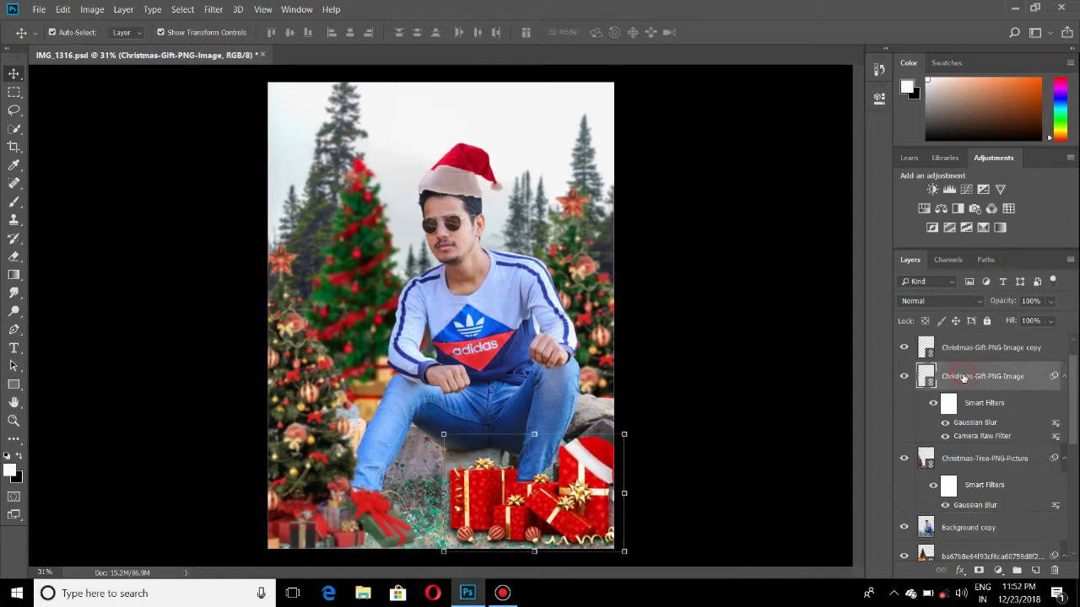
{"action": "left_click", "coordinate": [904, 347]}
{"action": "left_click_drag", "start_coordinate": [549, 513], "coordinate": [550, 517]}
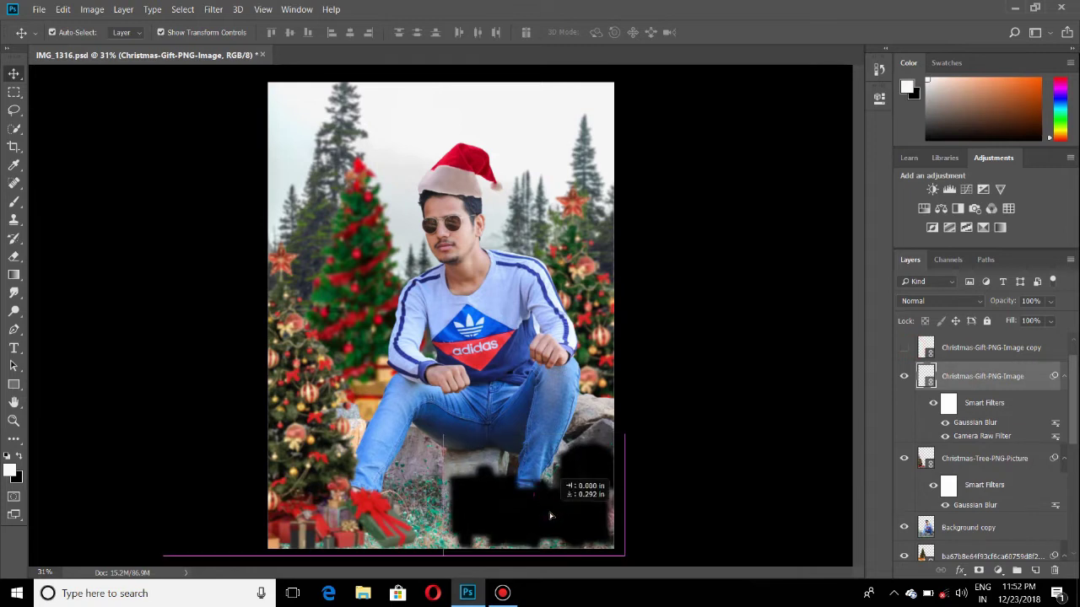
{"action": "left_click", "coordinate": [906, 347]}
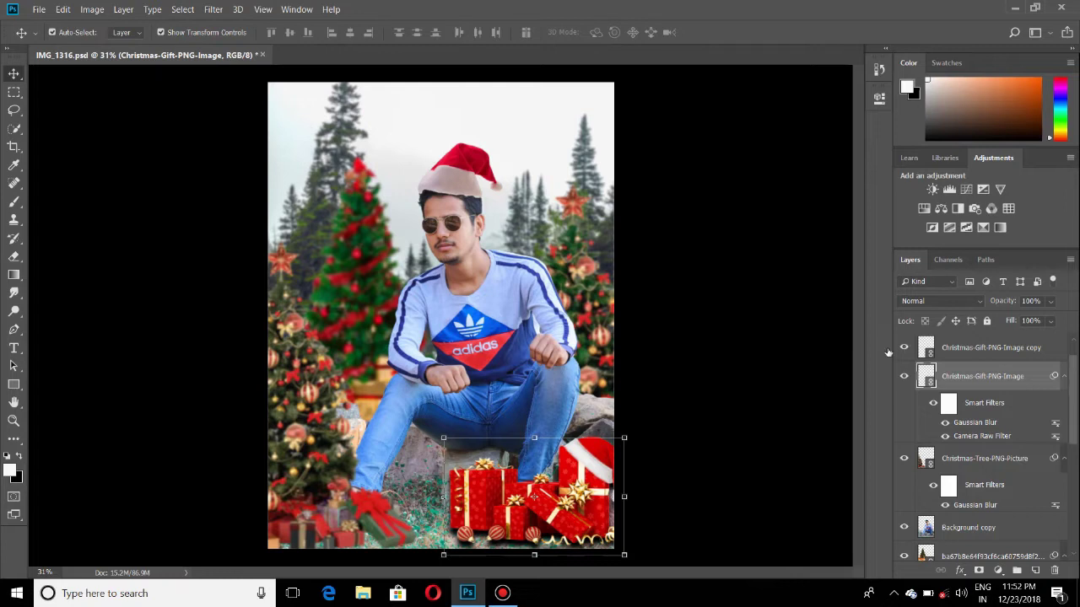
- Apply a 2.6-pixel Gaussian Blur to the red gifts copy layer
{"action": "left_click", "coordinate": [961, 349]}
{"action": "left_click", "coordinate": [219, 9]}
{"action": "mouse_move", "coordinate": [221, 159]}
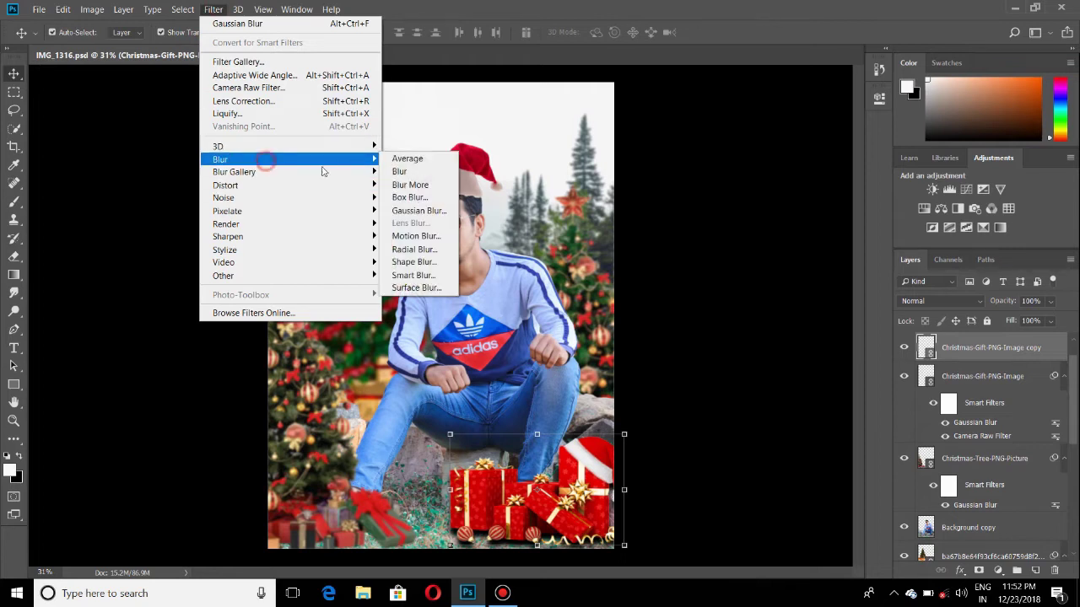
{"action": "left_click", "coordinate": [411, 211]}
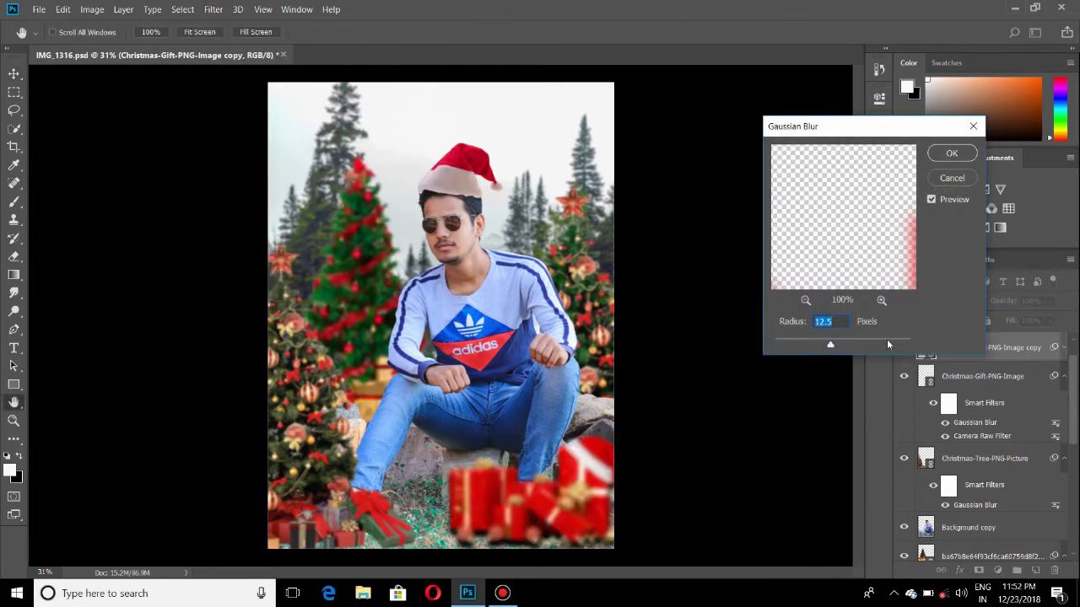
{"action": "left_click_drag", "start_coordinate": [817, 344], "coordinate": [794, 345]}
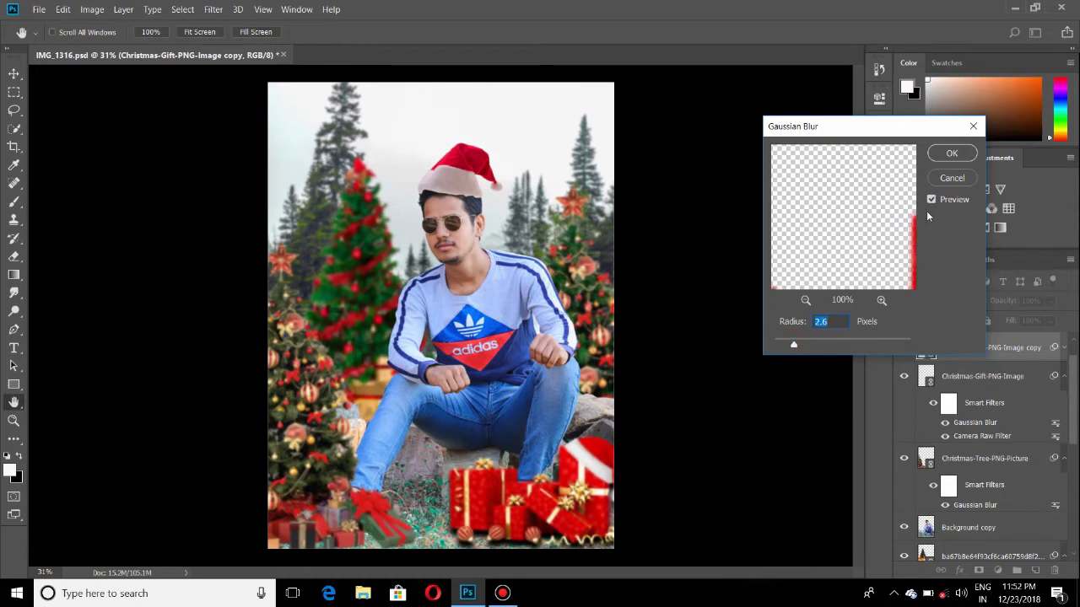
{"action": "left_click", "coordinate": [949, 156]}
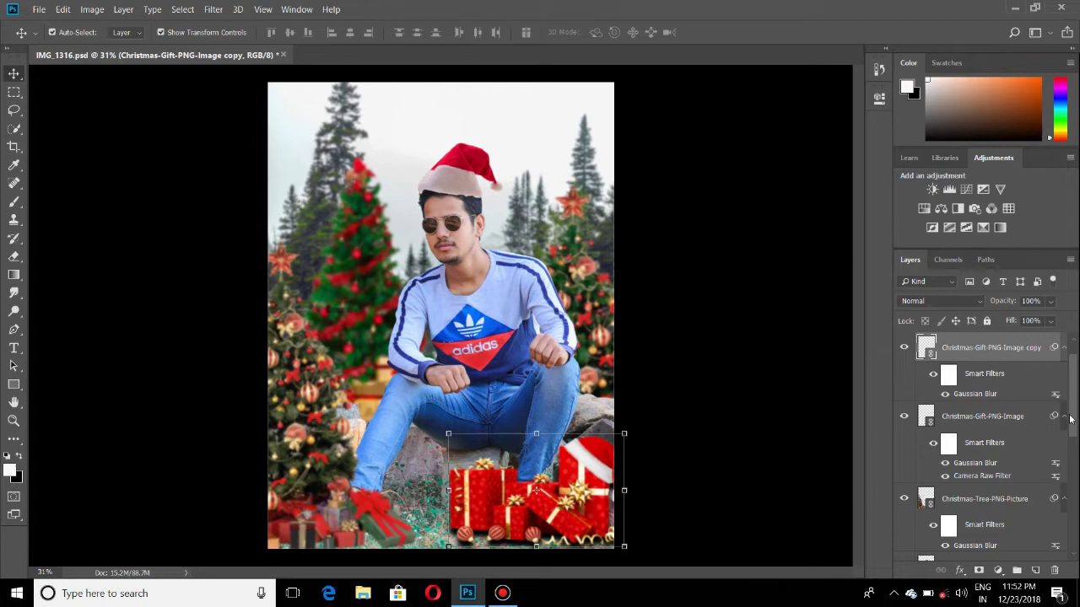
- Duplicate the masked Santa hat layer and target the top copy's mask
{"action": "left_click_drag", "start_coordinate": [1069, 420], "coordinate": [1074, 458]}
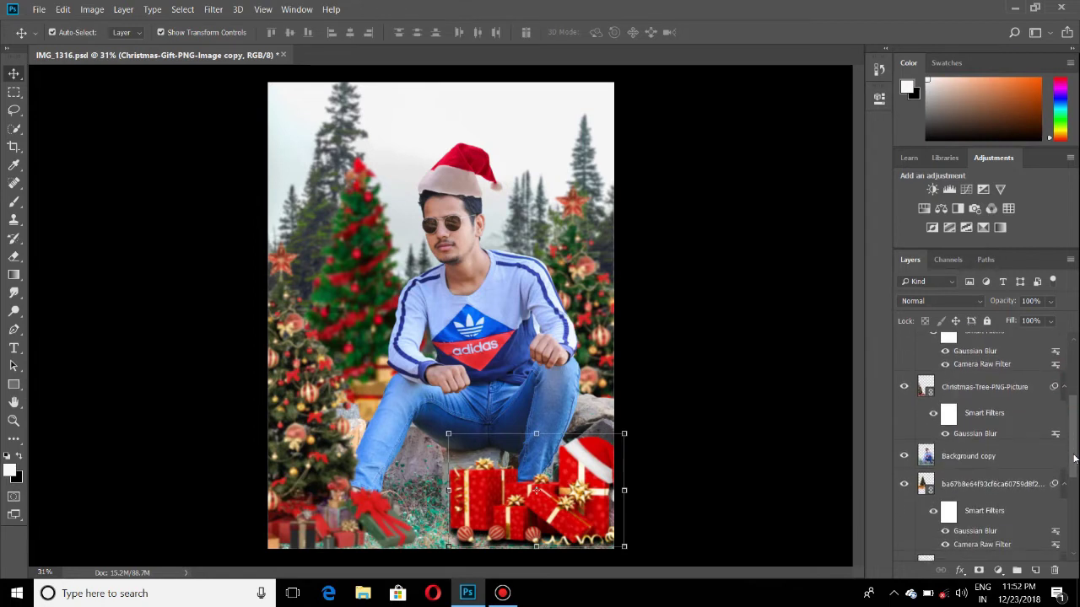
{"action": "left_click", "coordinate": [998, 388]}
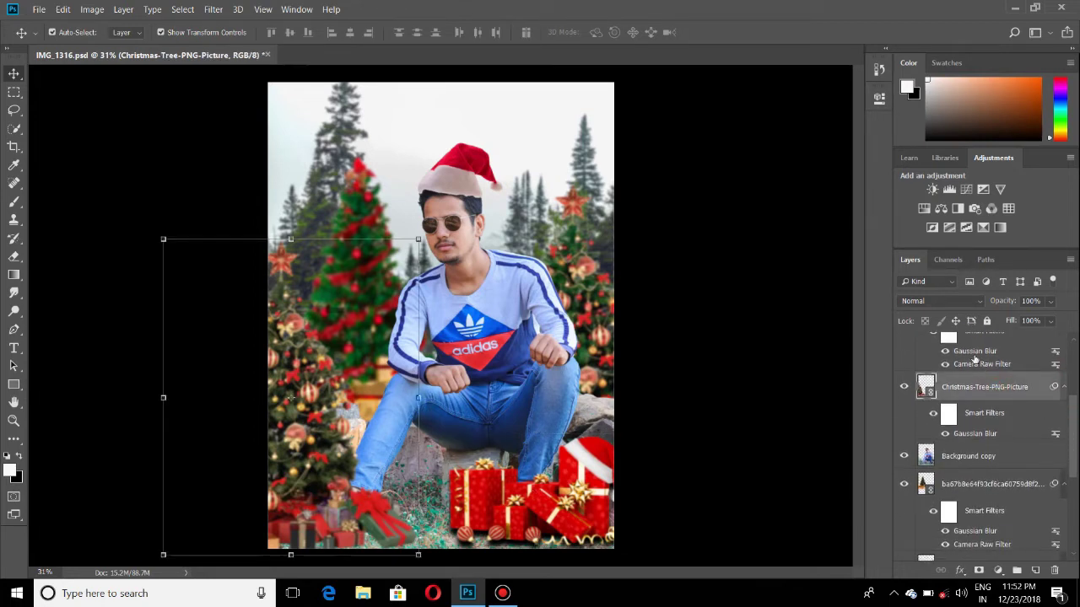
{"action": "left_click", "coordinate": [457, 177]}
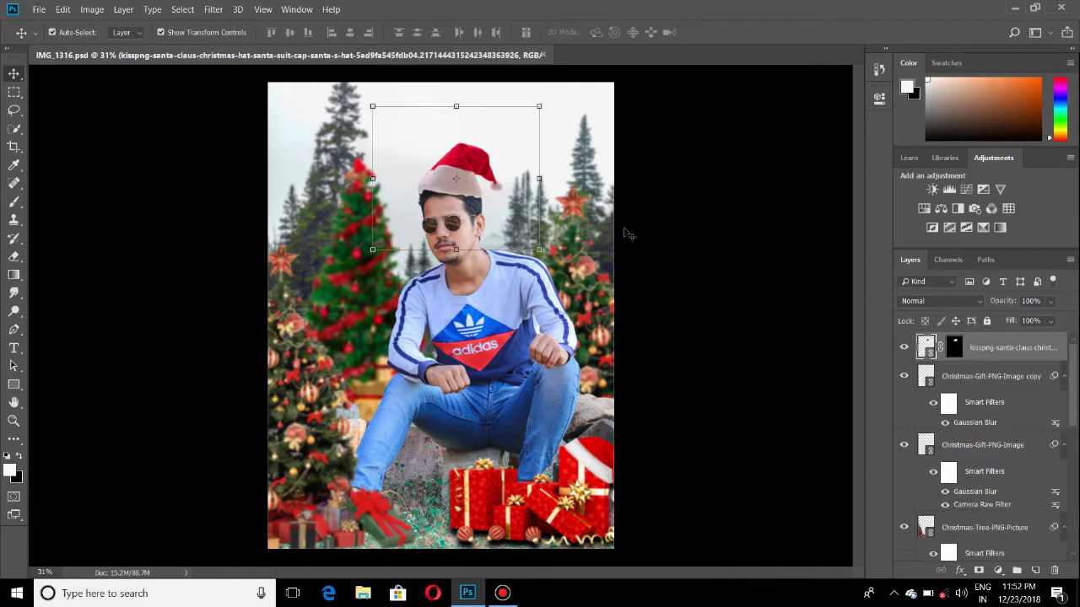
{"action": "left_click", "coordinate": [956, 352]}
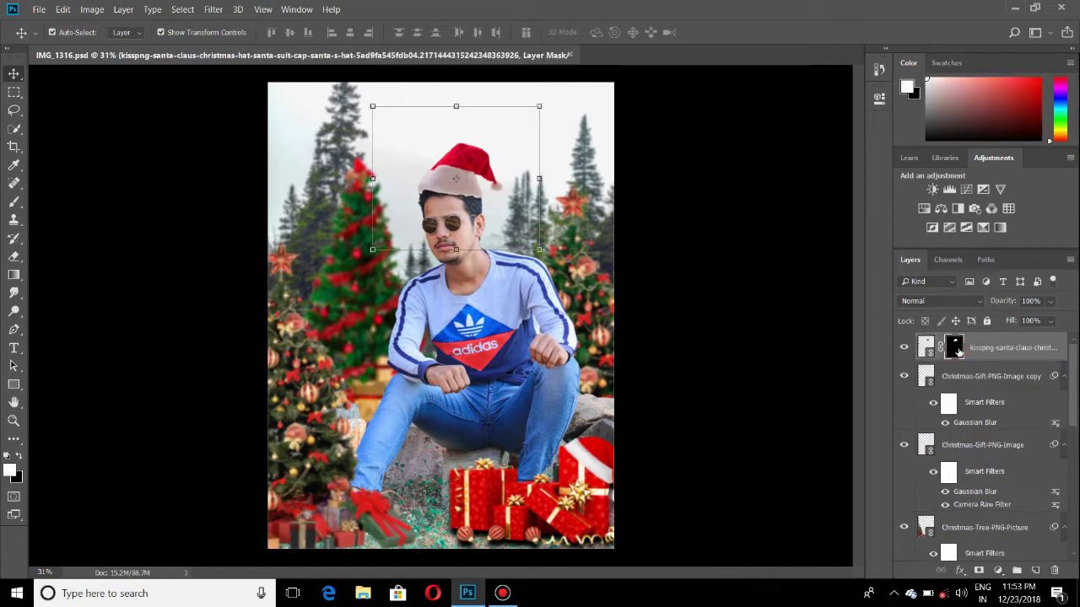
{"action": "right_click", "coordinate": [955, 351]}
{"action": "left_click", "coordinate": [979, 352]}
{"action": "right_click", "coordinate": [983, 352]}
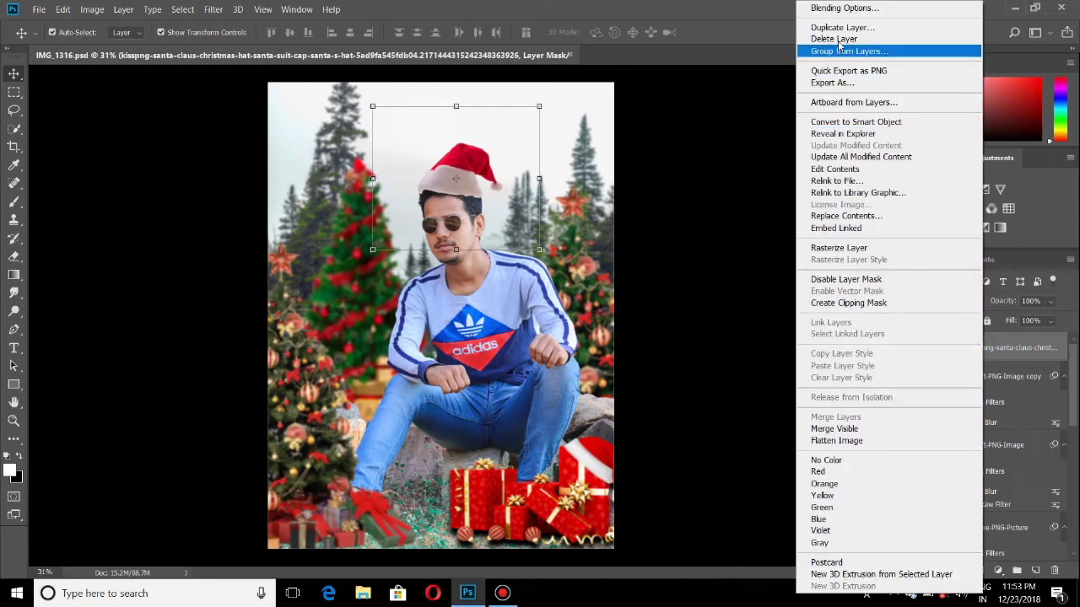
{"action": "left_click", "coordinate": [835, 27]}
{"action": "left_click", "coordinate": [665, 157]}
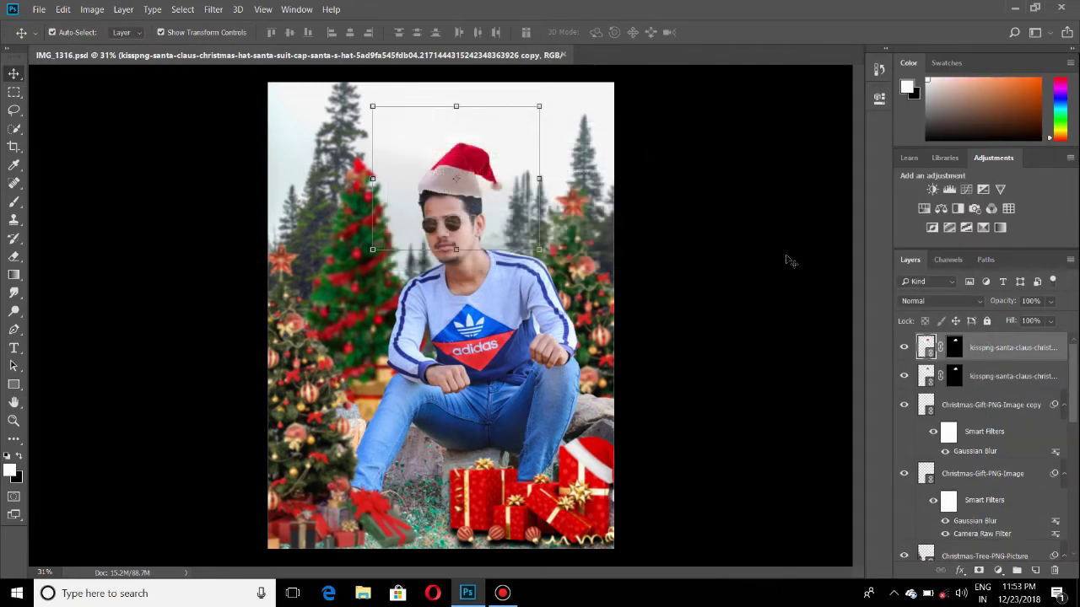
{"action": "left_click", "coordinate": [953, 352]}
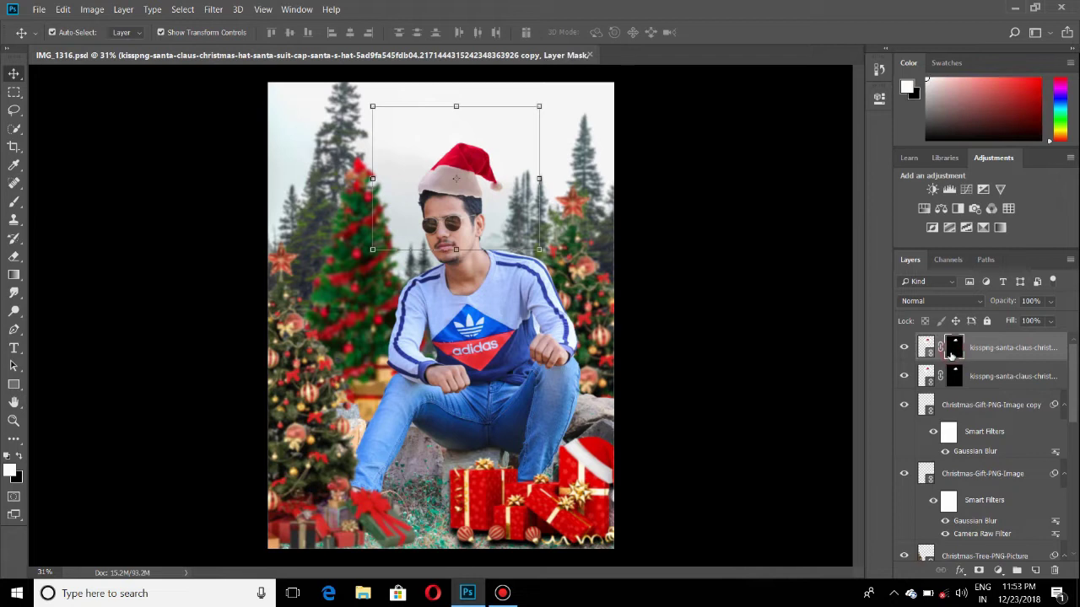
- Blacken the second hat layer in Camera Raw: Exposure −5.00; Contrast, Highlights, Blacks −100
{"action": "left_click", "coordinate": [954, 379]}
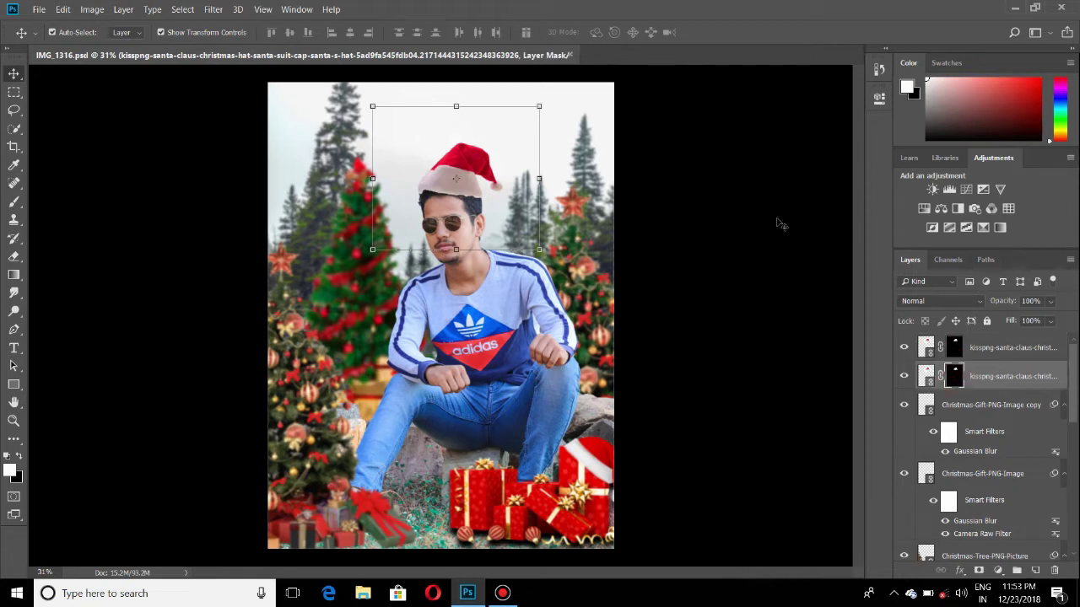
{"action": "left_click", "coordinate": [213, 9]}
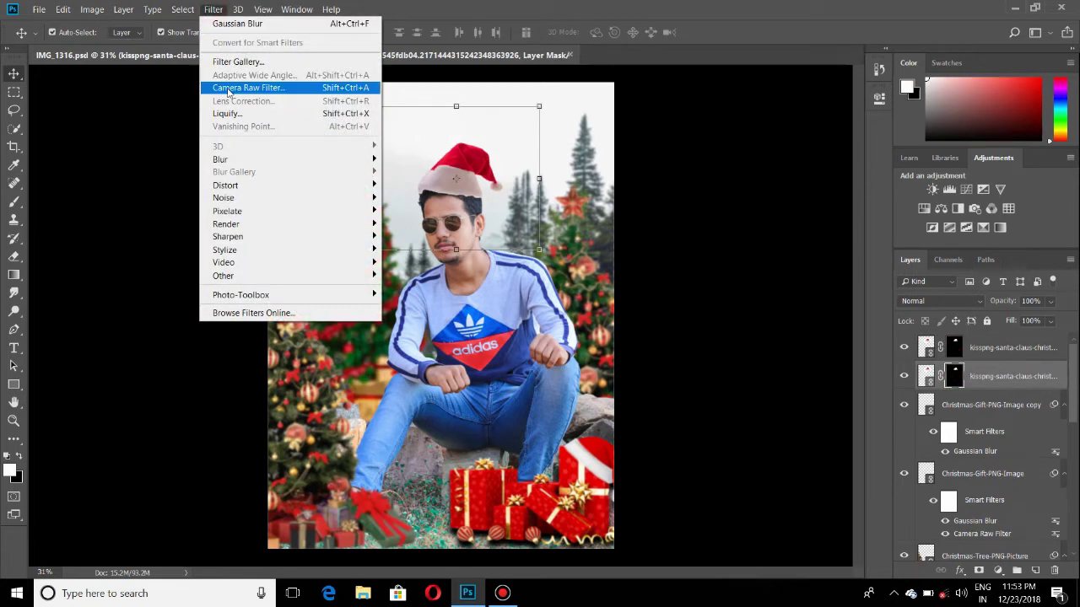
{"action": "left_click", "coordinate": [226, 89]}
{"action": "left_click_drag", "start_coordinate": [932, 309], "coordinate": [891, 306]}
{"action": "left_click_drag", "start_coordinate": [933, 275], "coordinate": [910, 275]}
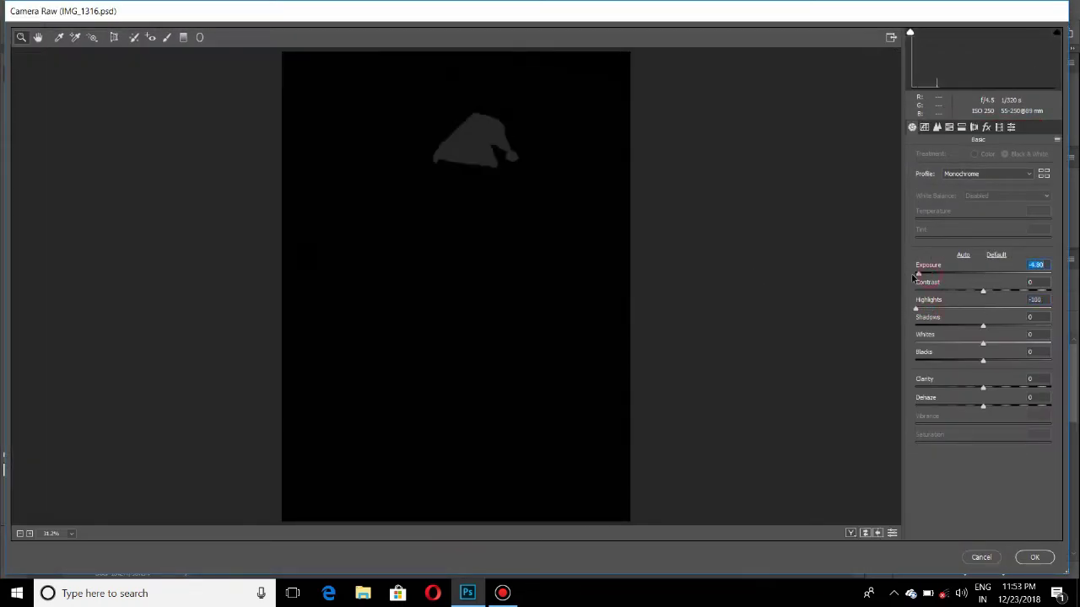
{"action": "left_click", "coordinate": [916, 292]}
{"action": "left_click_drag", "start_coordinate": [919, 362], "coordinate": [914, 362]}
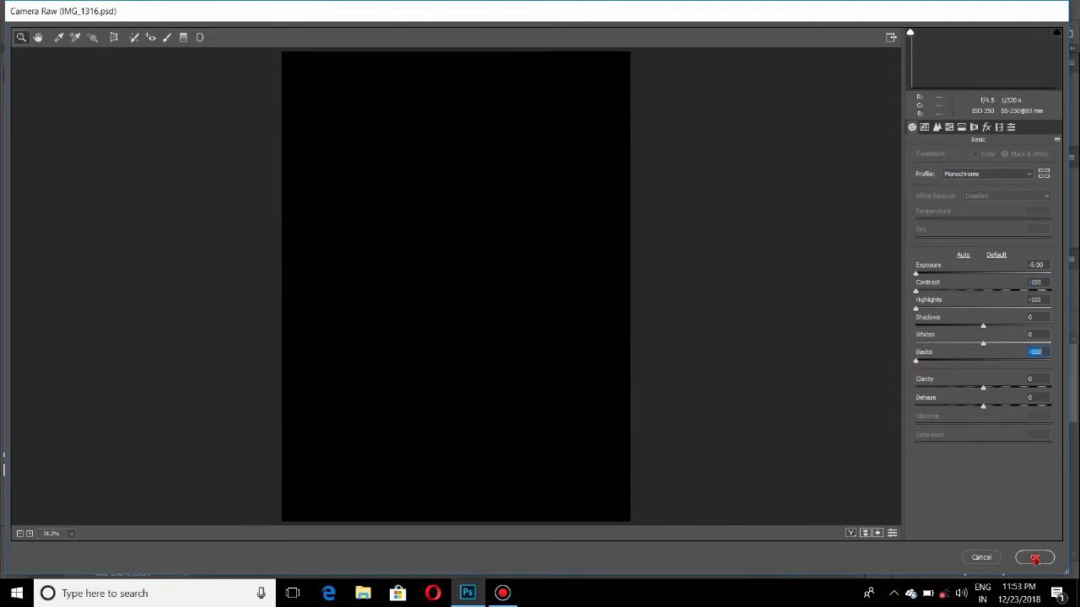
{"action": "left_click", "coordinate": [1035, 558]}
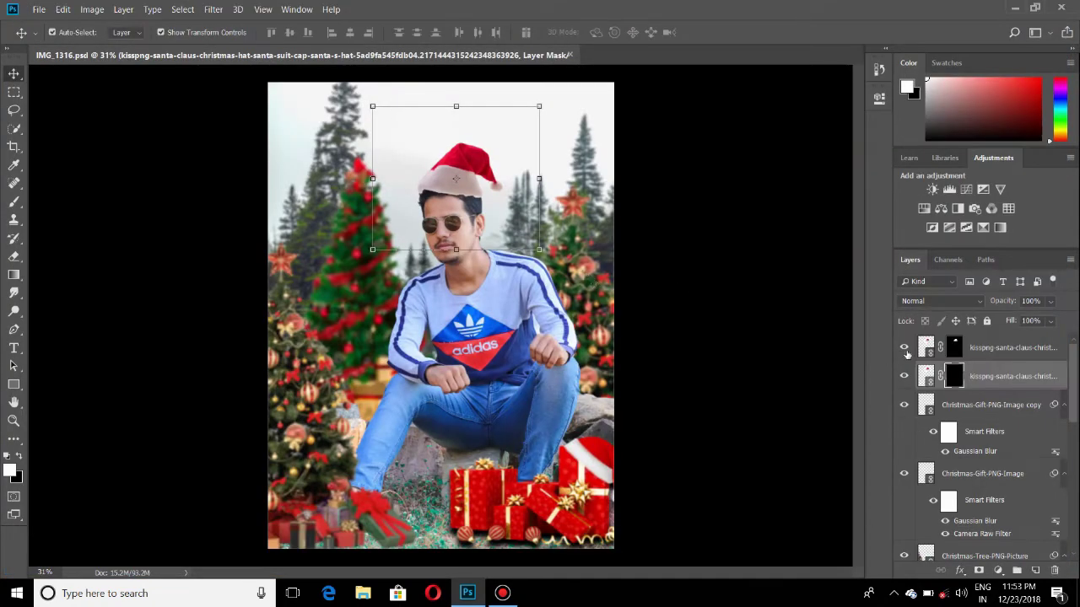
- Delete the second hat layer's mask and zoom in on the hat
{"action": "left_click", "coordinate": [905, 348]}
{"action": "left_click", "coordinate": [926, 367]}
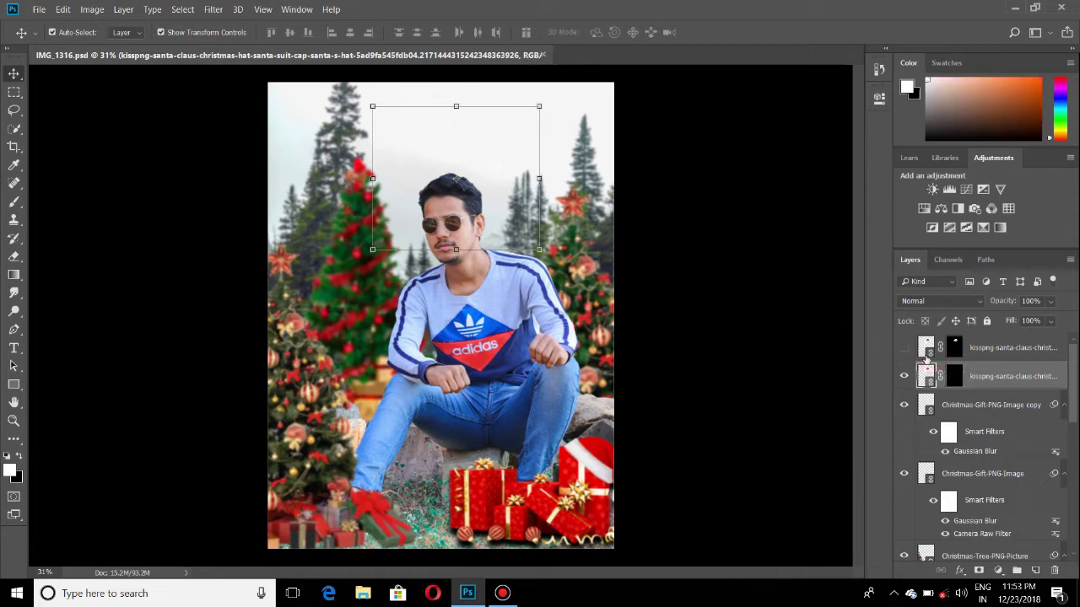
{"action": "left_click", "coordinate": [905, 347]}
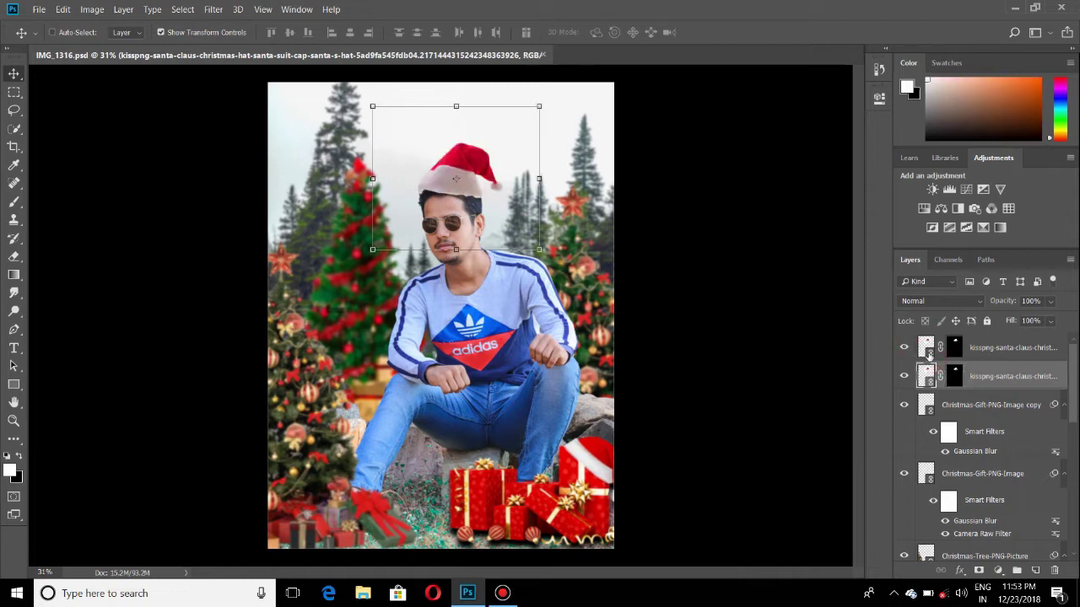
{"action": "right_click", "coordinate": [953, 378]}
{"action": "left_click", "coordinate": [981, 398]}
{"action": "key", "text": "ctrl+plus"}
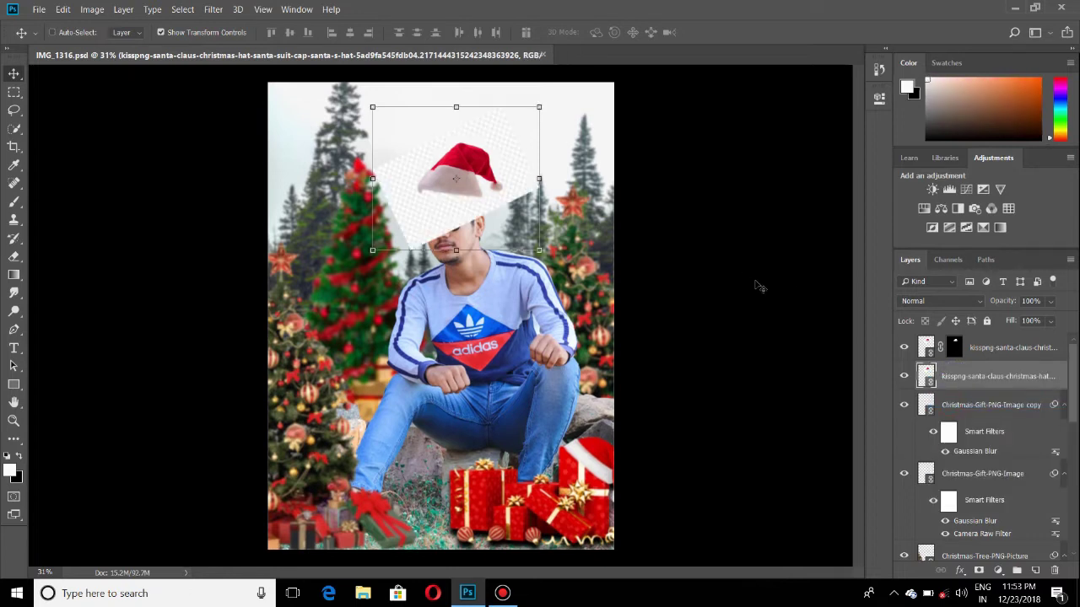
{"action": "key", "text": "ctrl+plus"}
{"action": "key", "text": "ctrl+plus"}
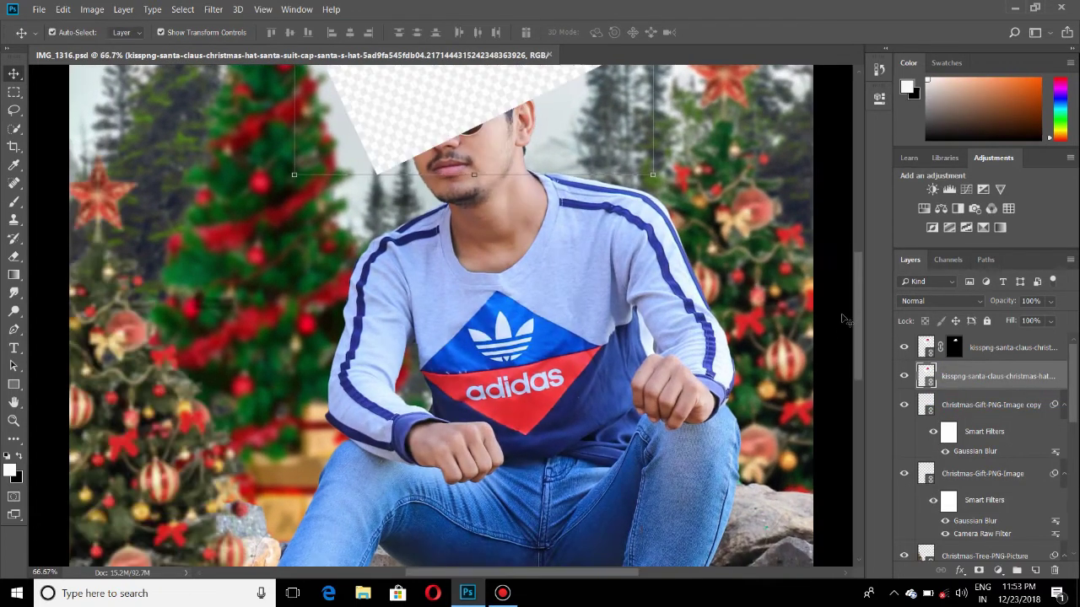
{"action": "left_click_drag", "start_coordinate": [858, 341], "coordinate": [857, 280]}
- Quick-select the Santa hat and invert the selection to everything else
{"action": "key", "text": "e"}
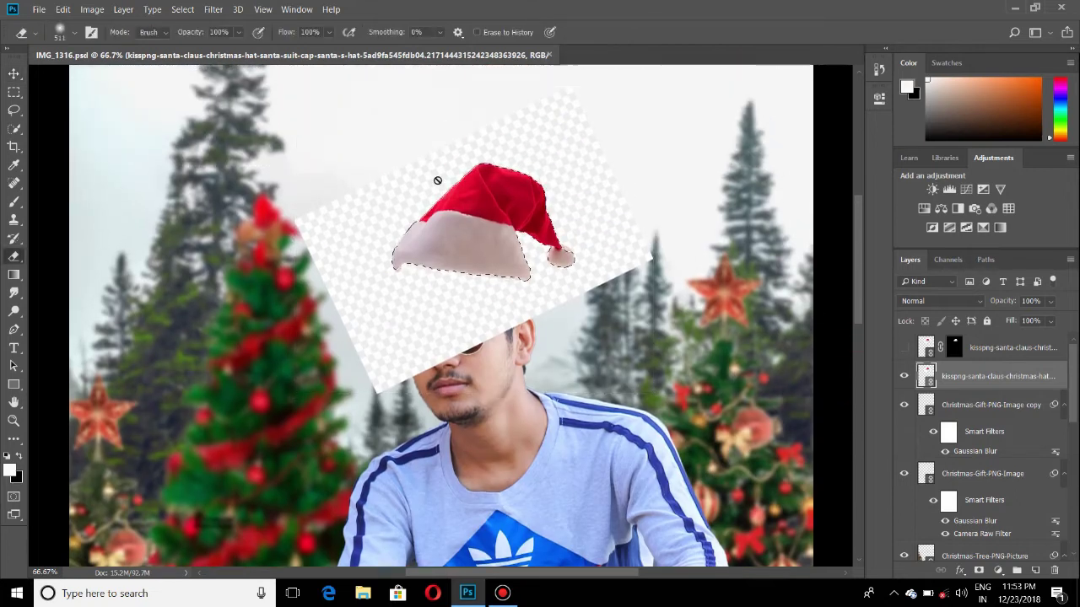
{"action": "right_click", "coordinate": [478, 234]}
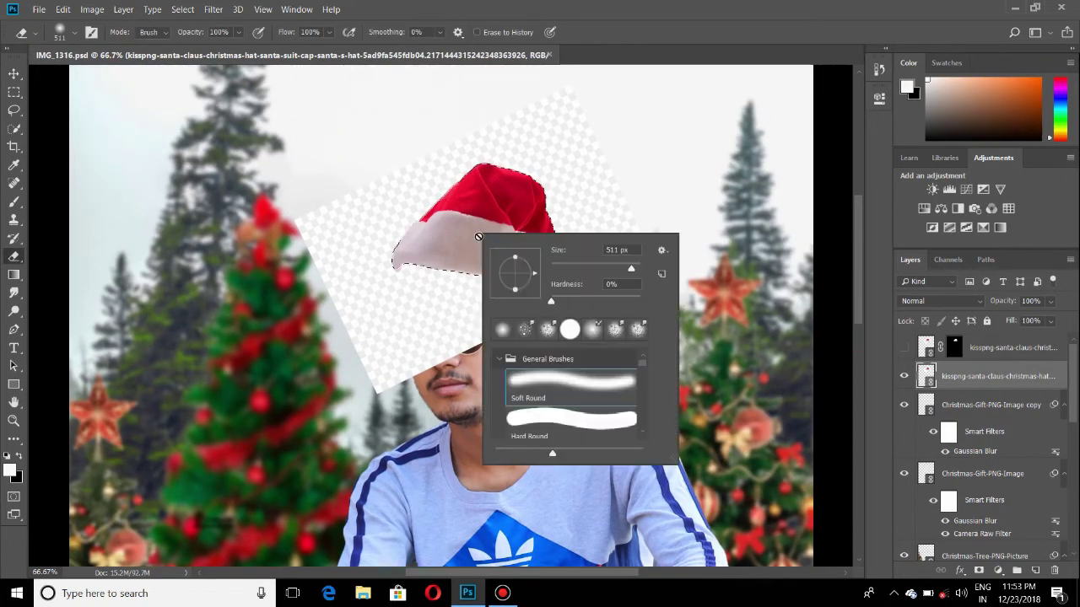
{"action": "left_click", "coordinate": [13, 128]}
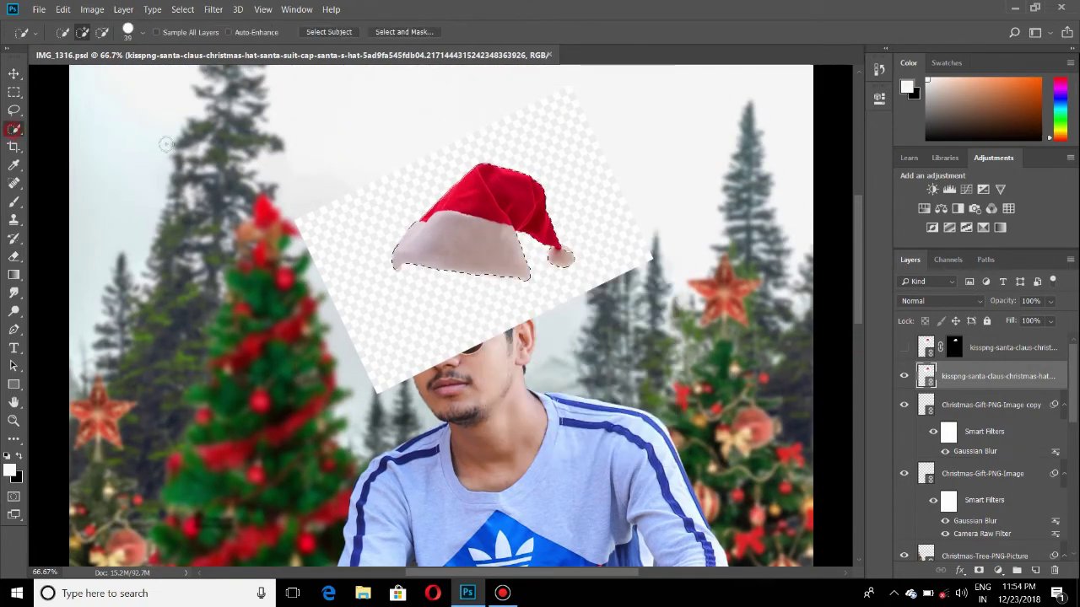
{"action": "right_click", "coordinate": [495, 218]}
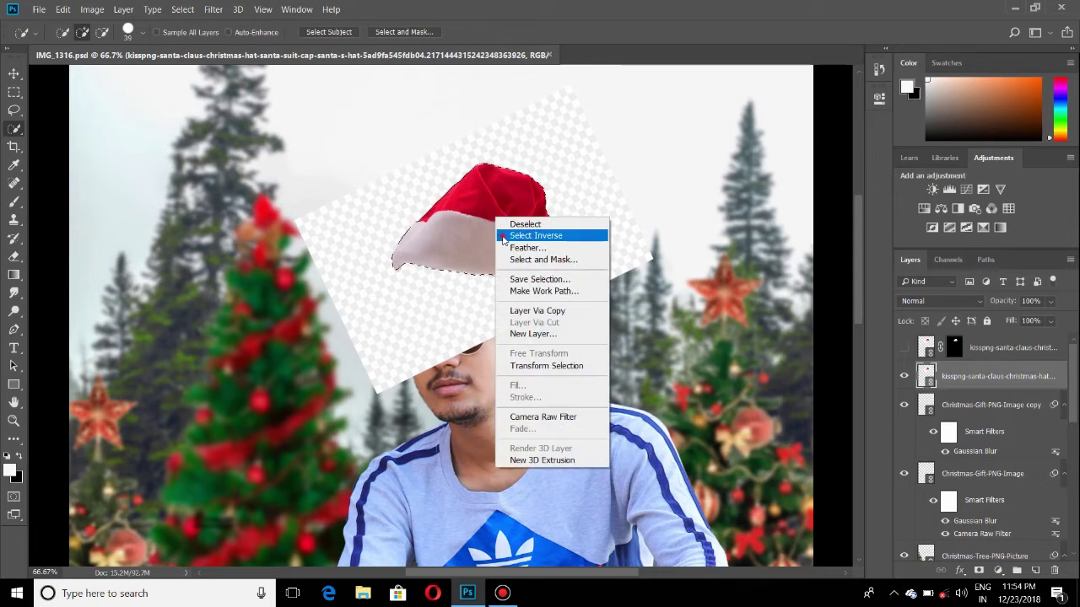
{"action": "left_click", "coordinate": [504, 236]}
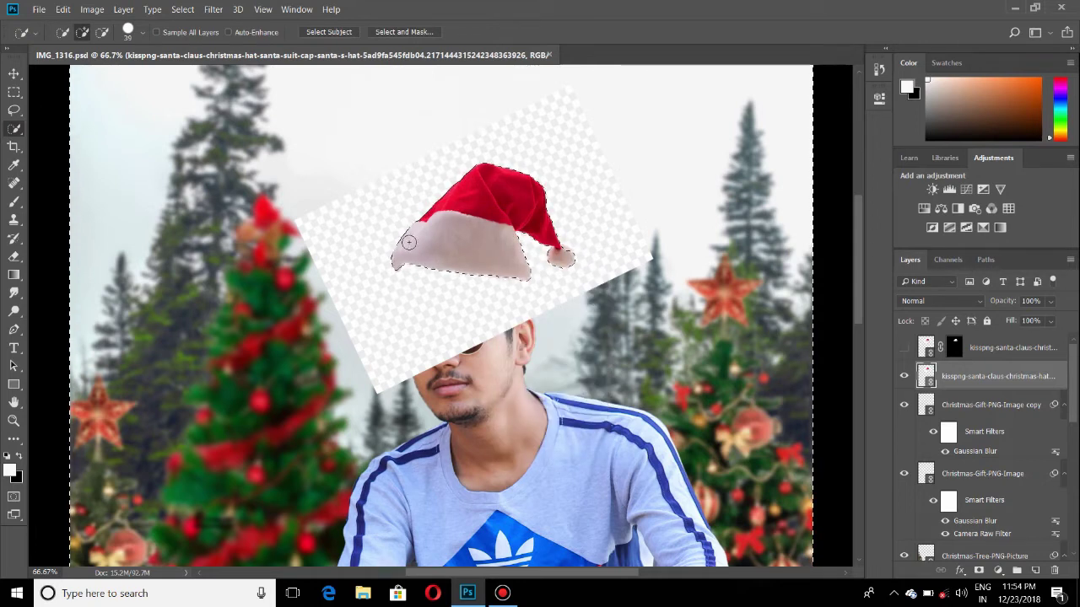
- Rasterize the hat layer and erase the leftover background around the hat
{"action": "left_click", "coordinate": [13, 256]}
{"action": "left_click", "coordinate": [498, 232]}
{"action": "left_click", "coordinate": [544, 242]}
{"action": "mouse_move", "coordinate": [401, 235]}
{"action": "left_mouse_down"}
{"action": "mouse_move", "coordinate": [374, 242]}
{"action": "mouse_move", "coordinate": [326, 193]}
{"action": "mouse_move", "coordinate": [557, 287]}
{"action": "mouse_move", "coordinate": [518, 109]}
{"action": "left_mouse_up"}
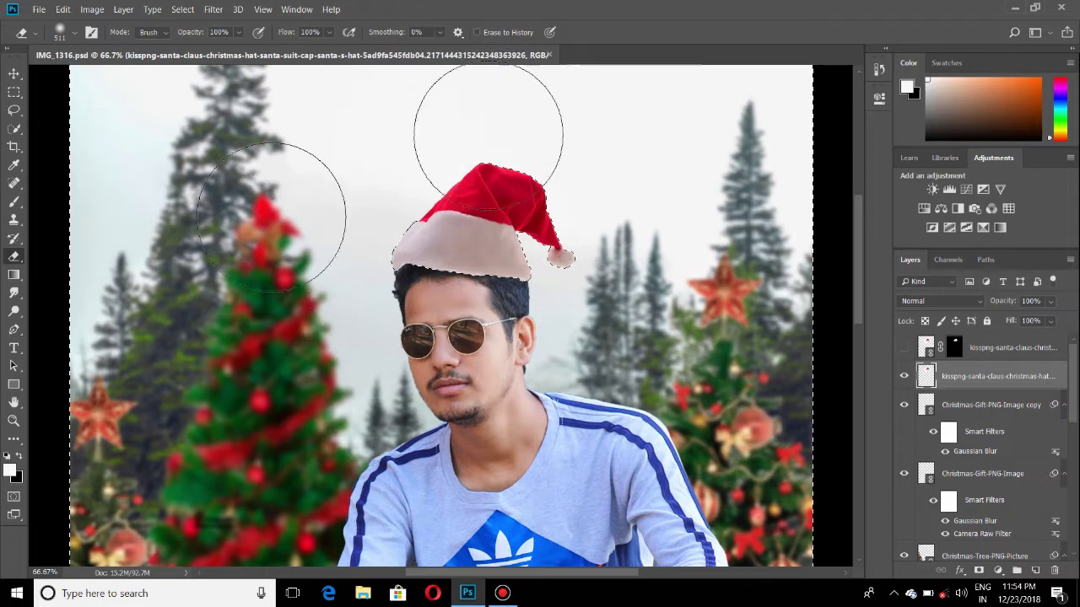
{"action": "left_click", "coordinate": [6, 130]}
{"action": "right_click", "coordinate": [504, 232]}
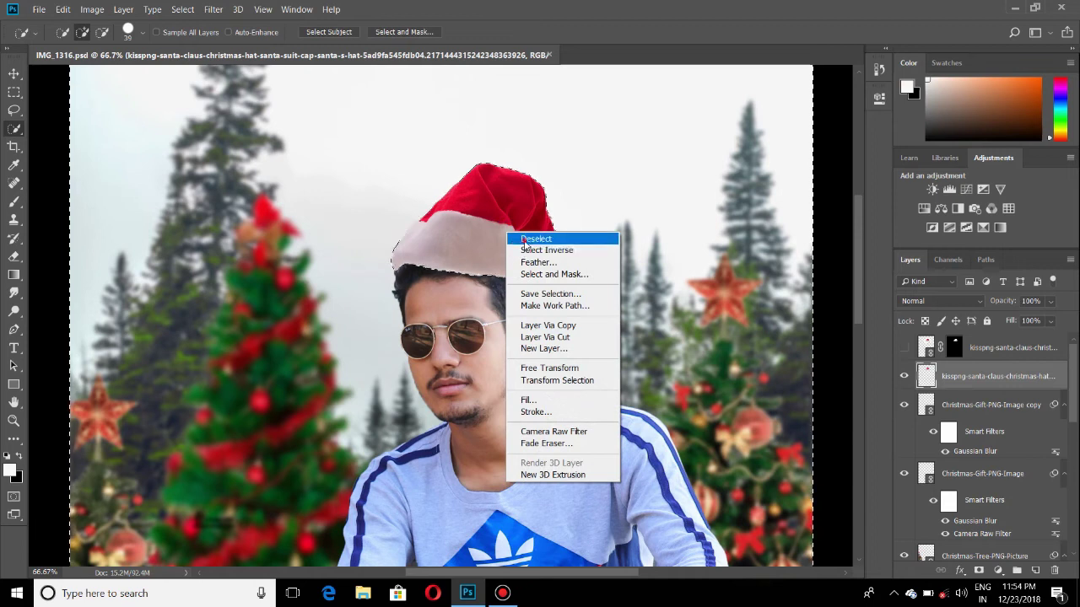
- Deselect and delete the old masked hat copy layer
{"action": "left_click", "coordinate": [534, 240]}
{"action": "left_click", "coordinate": [955, 349]}
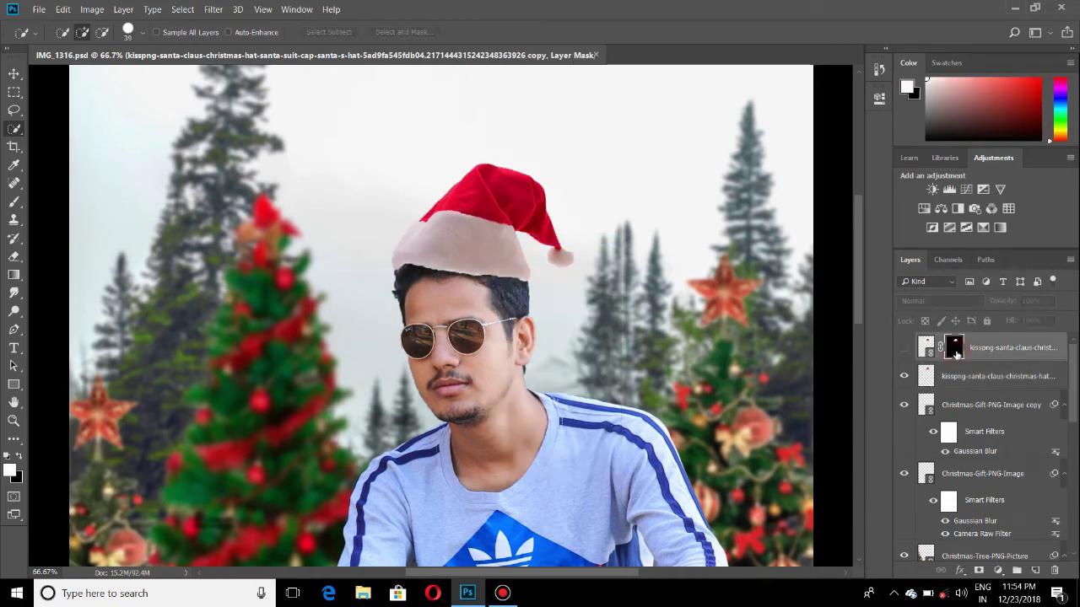
{"action": "right_click", "coordinate": [955, 351]}
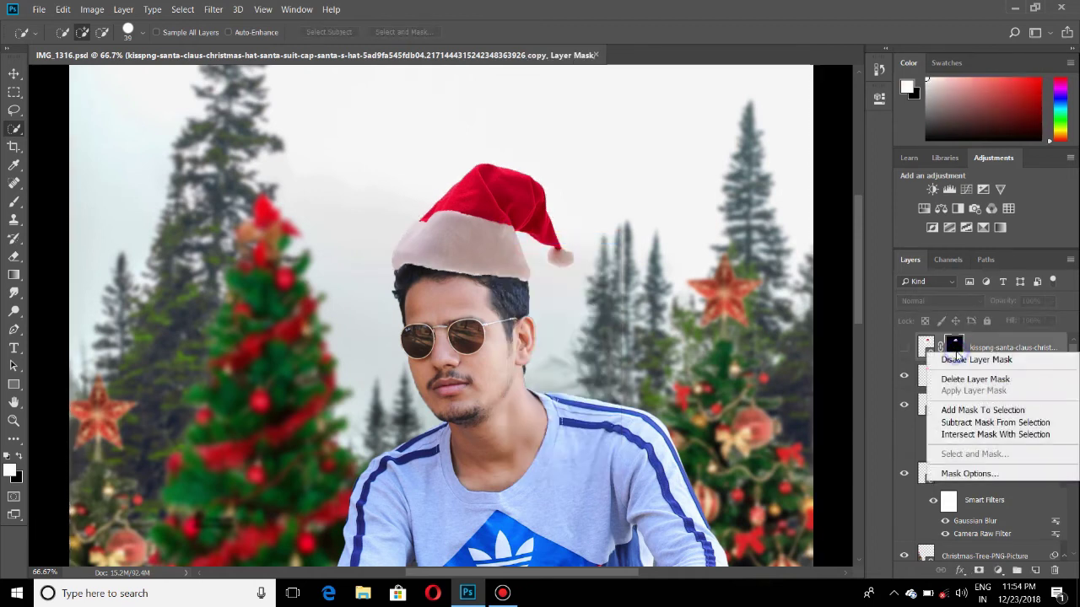
{"action": "left_click", "coordinate": [998, 346]}
{"action": "right_click", "coordinate": [1004, 347]}
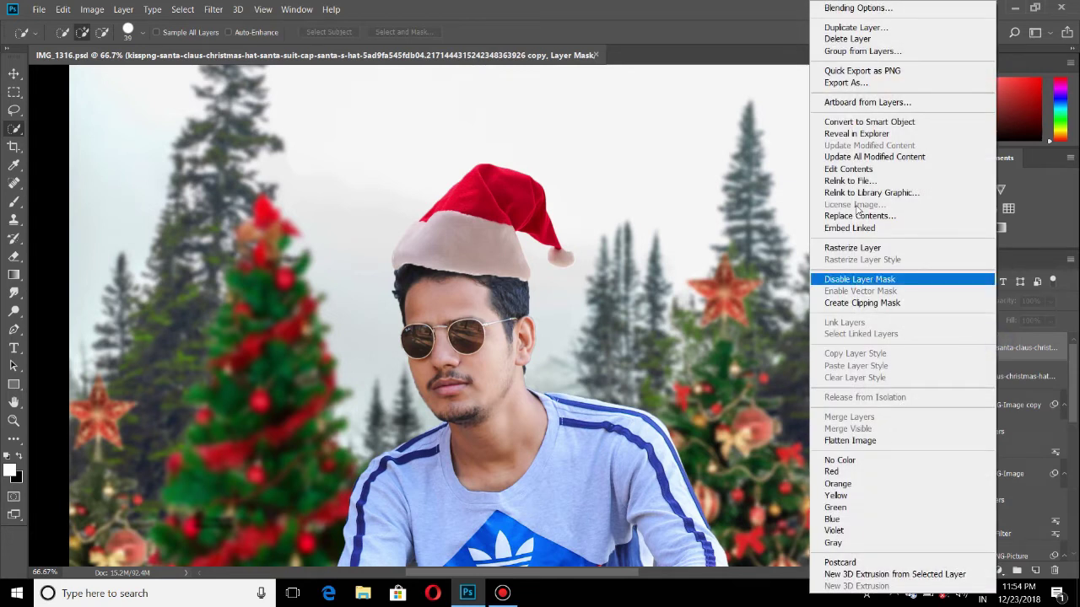
{"action": "left_click", "coordinate": [850, 38]}
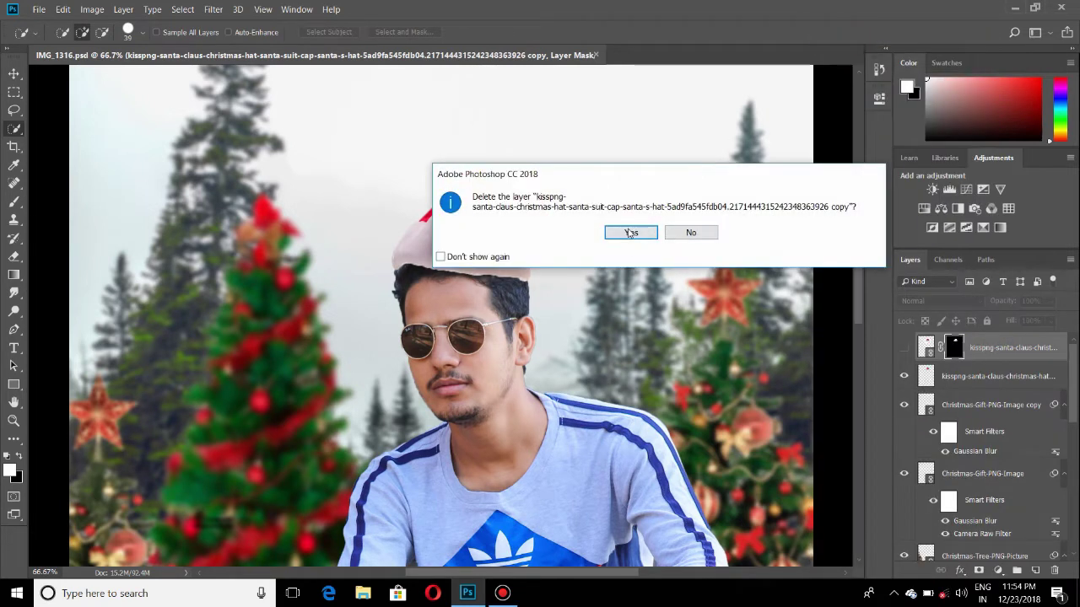
{"action": "left_click", "coordinate": [630, 233]}
- Duplicate the cleaned hat layer and select the lower copy
{"action": "right_click", "coordinate": [959, 341]}
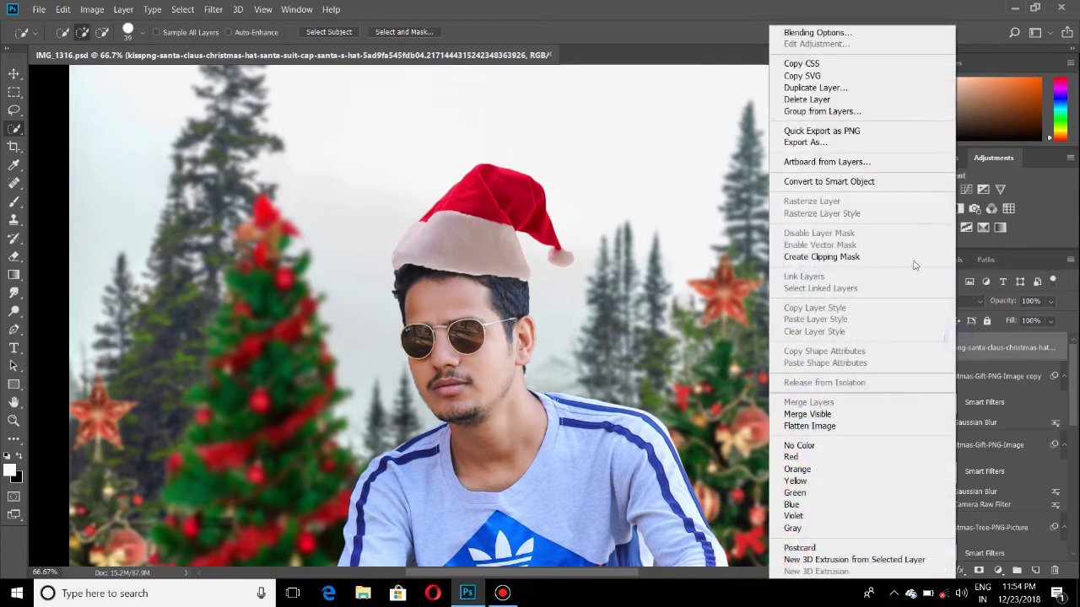
{"action": "left_click", "coordinate": [822, 95]}
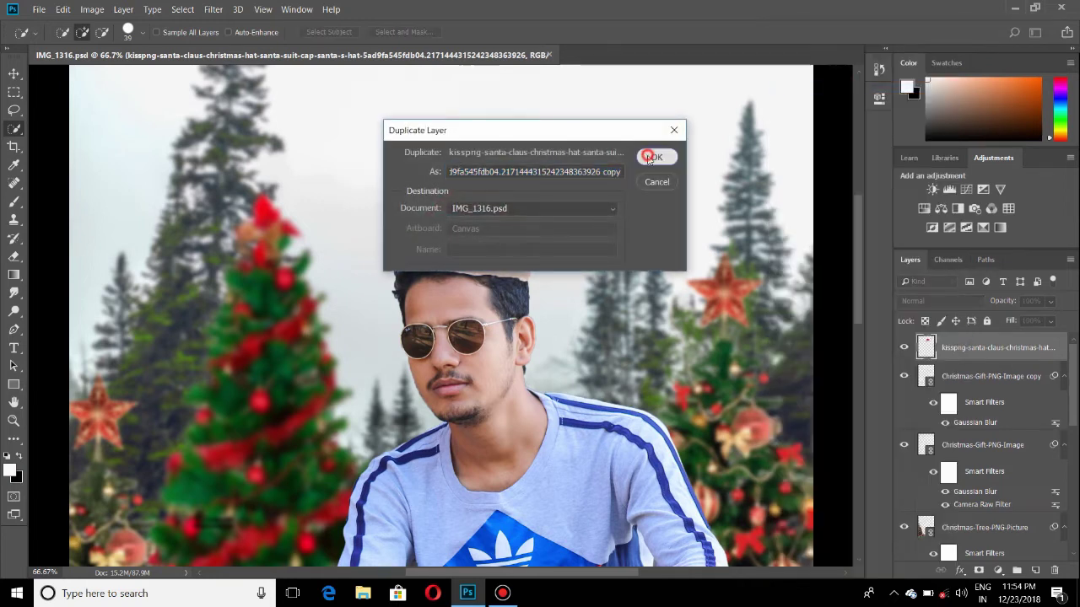
{"action": "left_click", "coordinate": [651, 157]}
{"action": "left_click", "coordinate": [941, 377]}
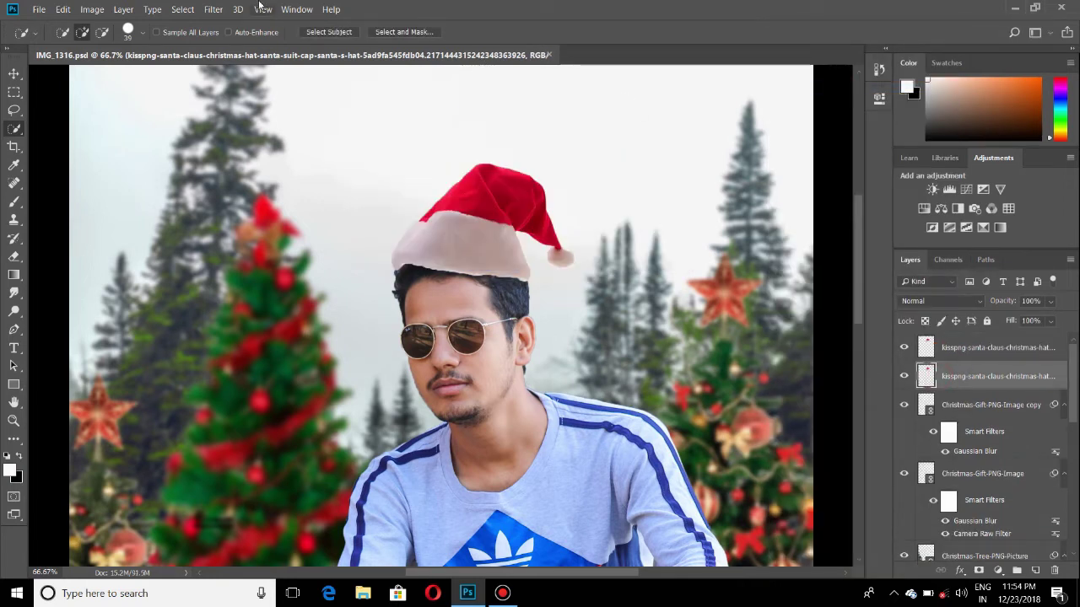
- Darken the lower hat copy to Exposure −5.00 with the Camera Raw Filter
{"action": "left_click", "coordinate": [213, 9]}
{"action": "left_click", "coordinate": [221, 88]}
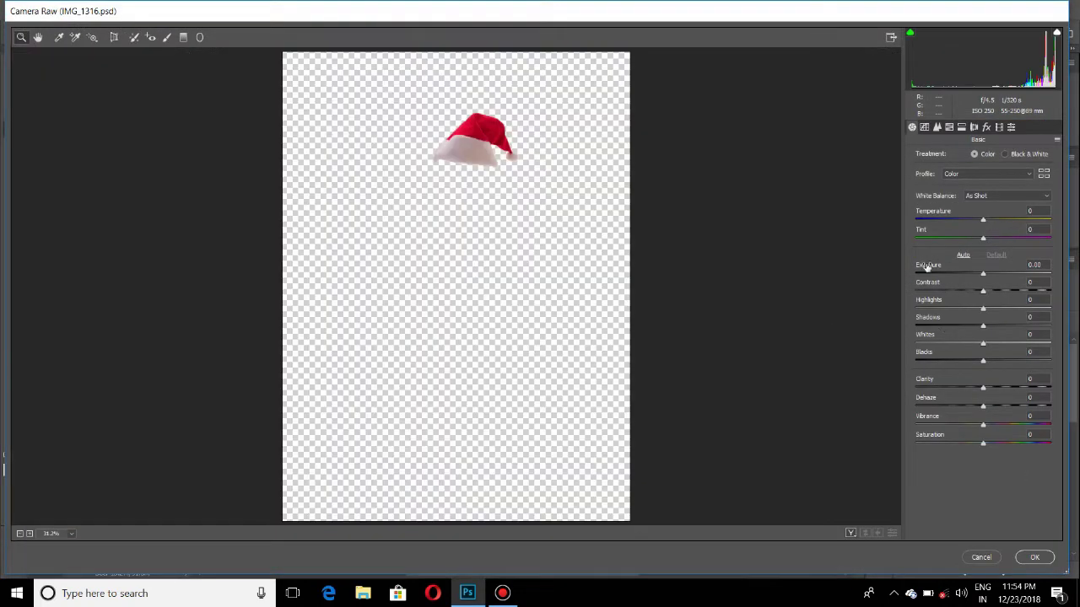
{"action": "left_click_drag", "start_coordinate": [927, 266], "coordinate": [911, 272]}
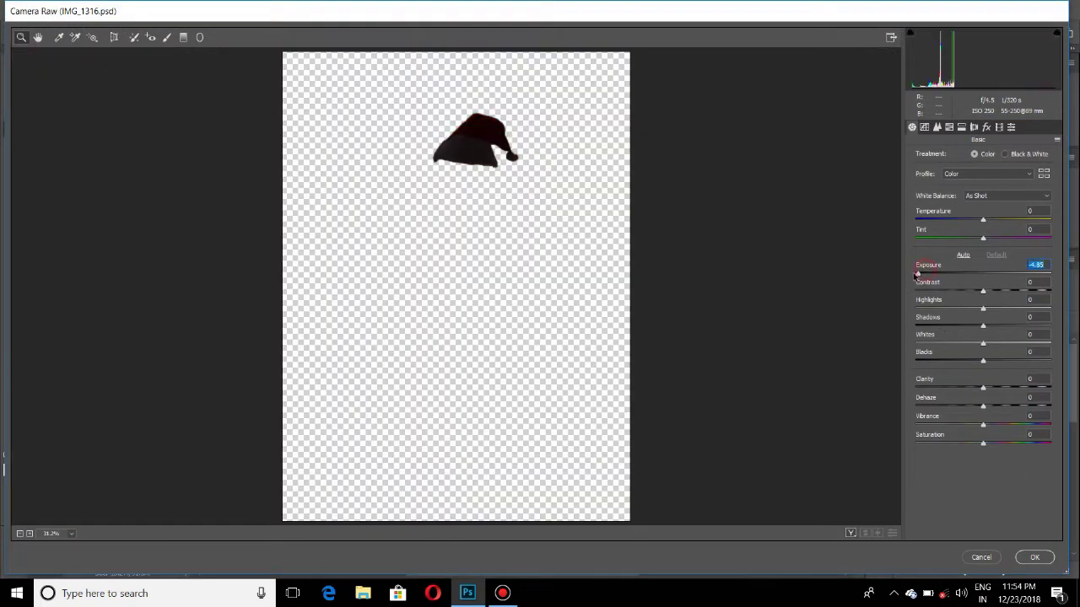
{"action": "left_click", "coordinate": [1033, 558]}
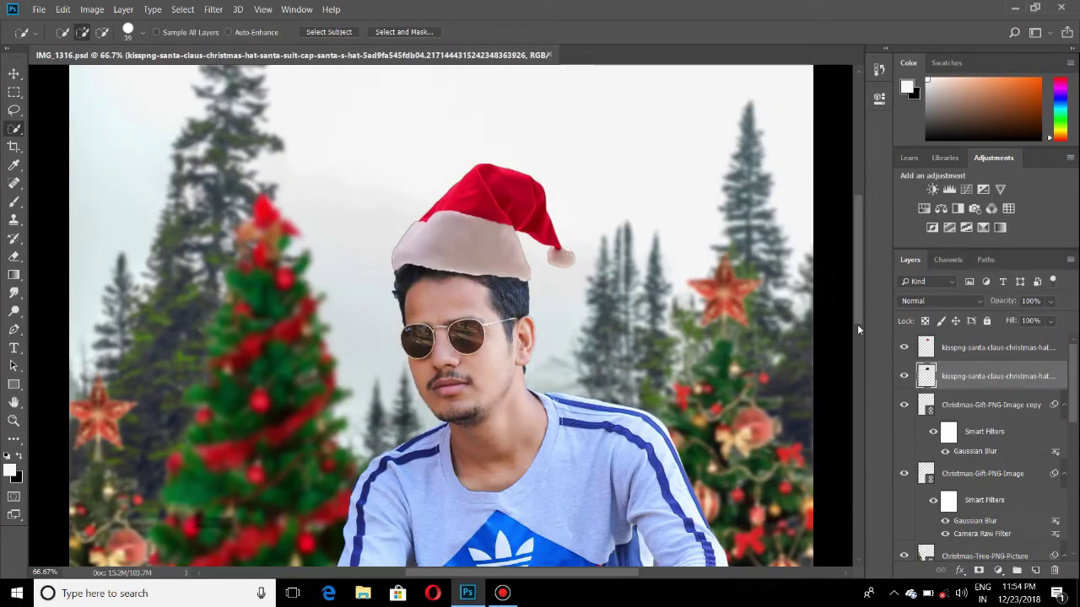
- Nudge the black hat copy slightly down beneath the red hat
{"action": "left_click", "coordinate": [900, 346]}
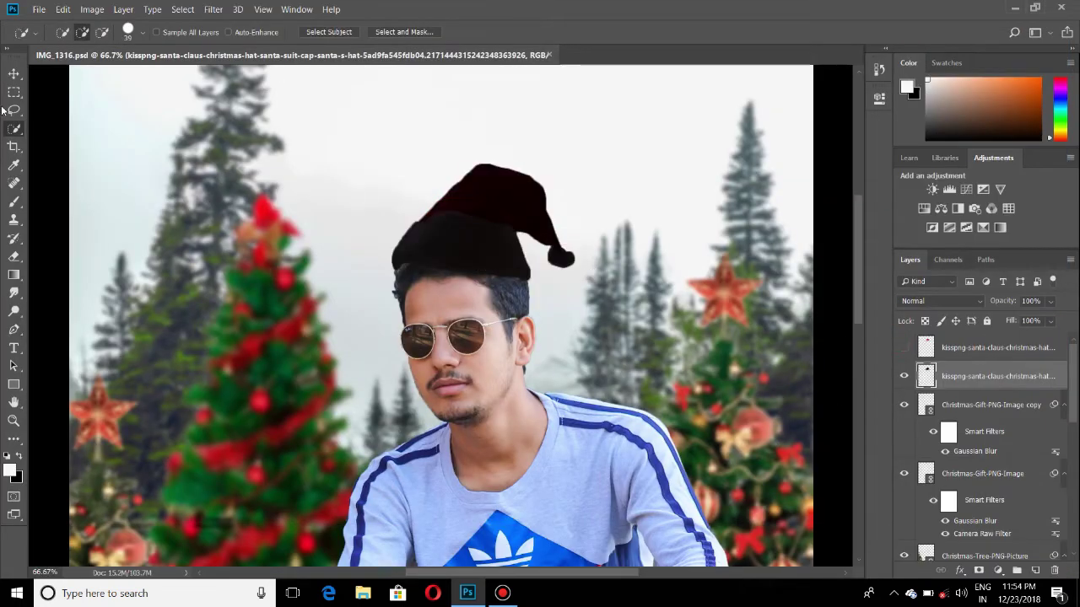
{"action": "left_click", "coordinate": [14, 74]}
{"action": "left_click_drag", "start_coordinate": [463, 213], "coordinate": [463, 215]}
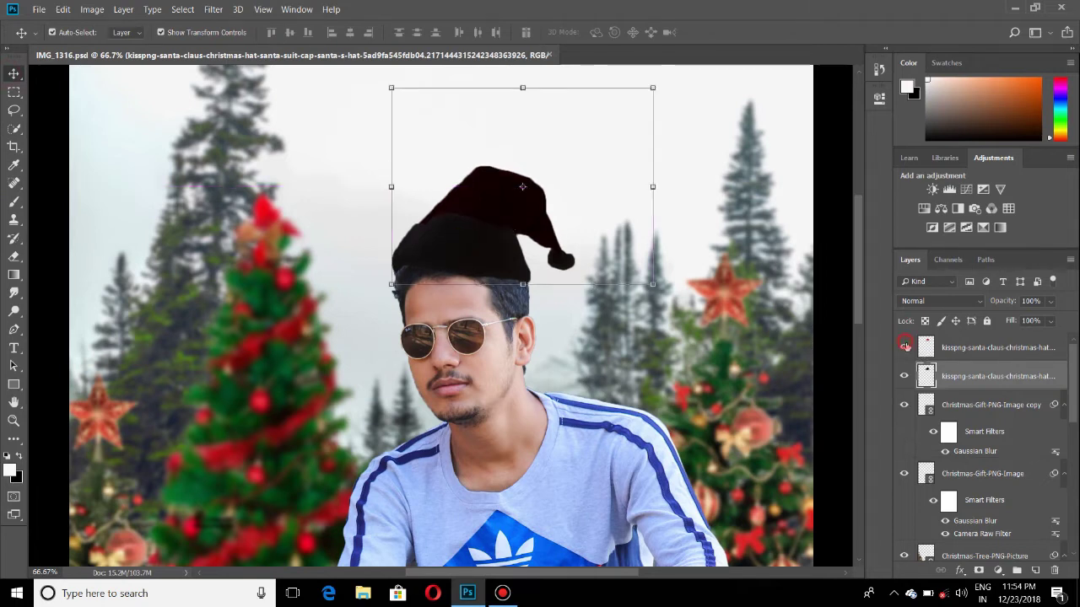
{"action": "left_click", "coordinate": [905, 346]}
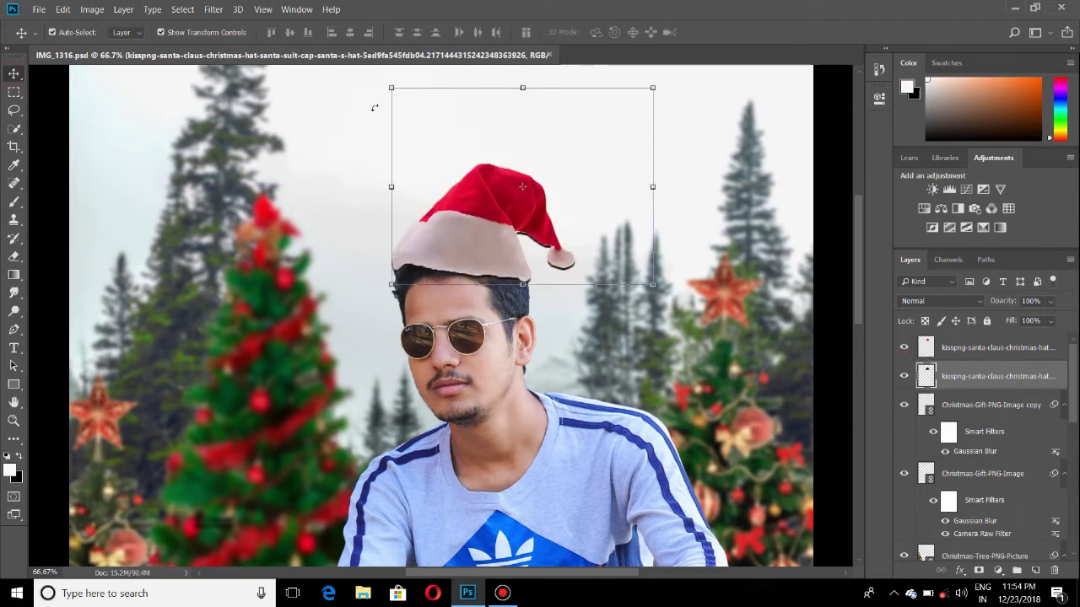
{"action": "left_click", "coordinate": [213, 9]}
{"action": "mouse_move", "coordinate": [220, 159]}
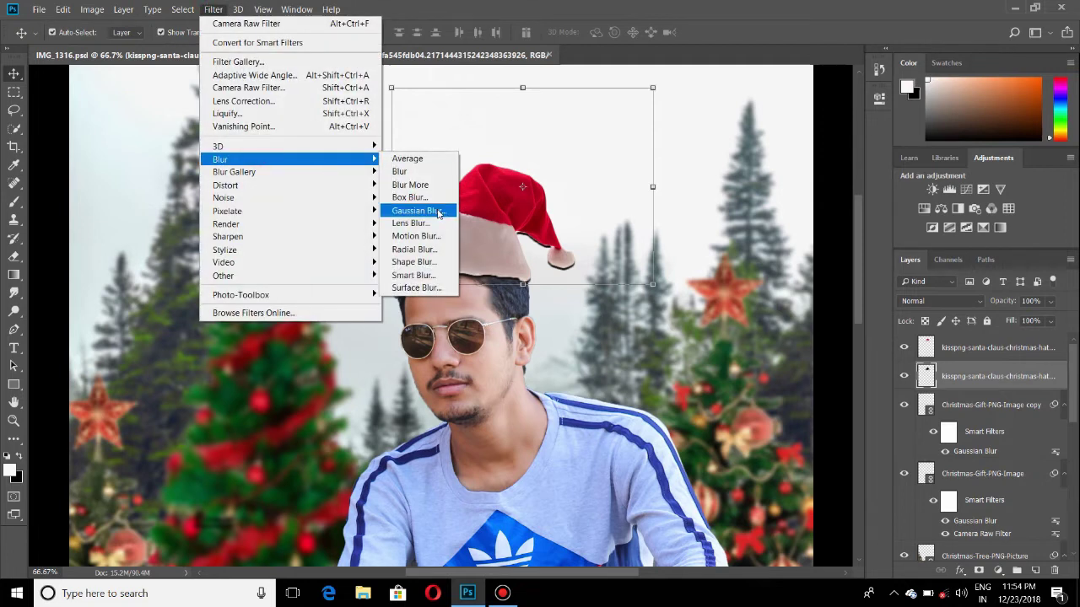
- Soften the dark hat copy with a larger-radius Gaussian Blur
{"action": "left_click", "coordinate": [417, 211]}
{"action": "left_click", "coordinate": [812, 344]}
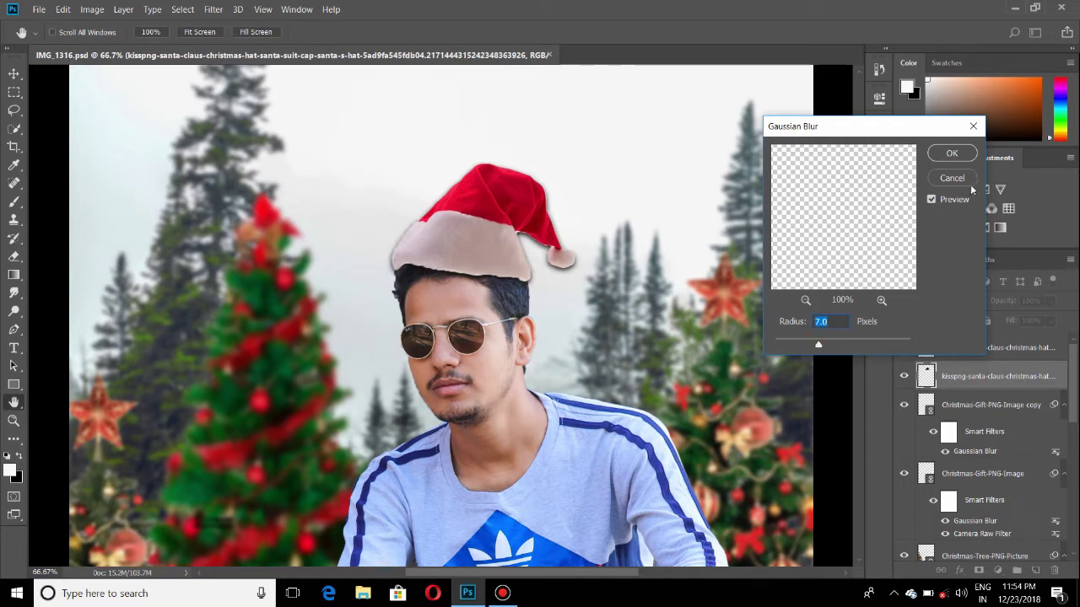
{"action": "left_click", "coordinate": [952, 155]}
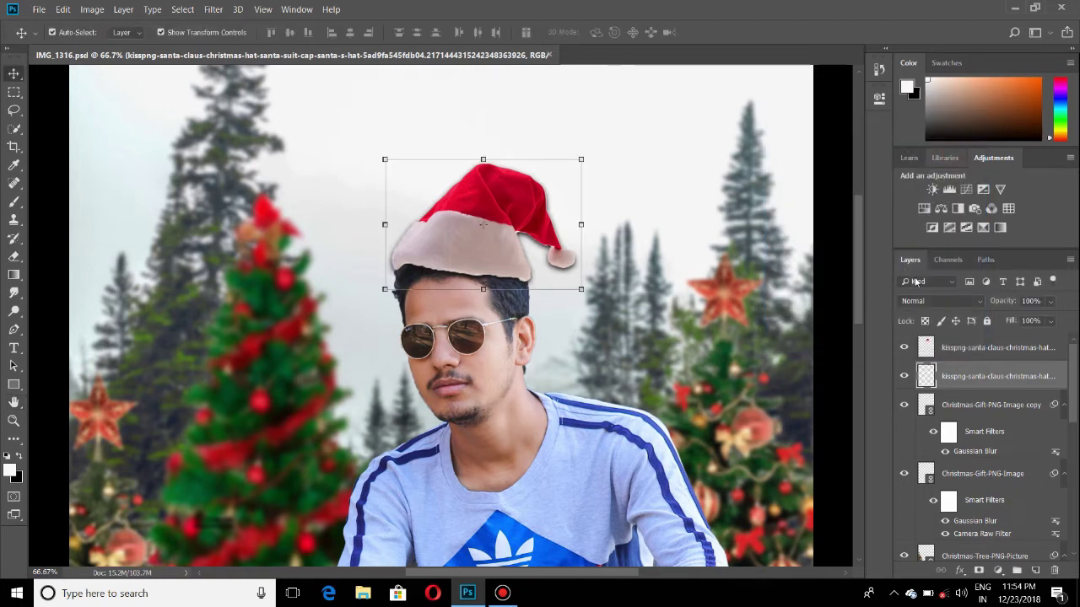
- Shift the blurred shadow slightly lower so it peeks below the red hat
{"action": "left_click", "coordinate": [903, 347]}
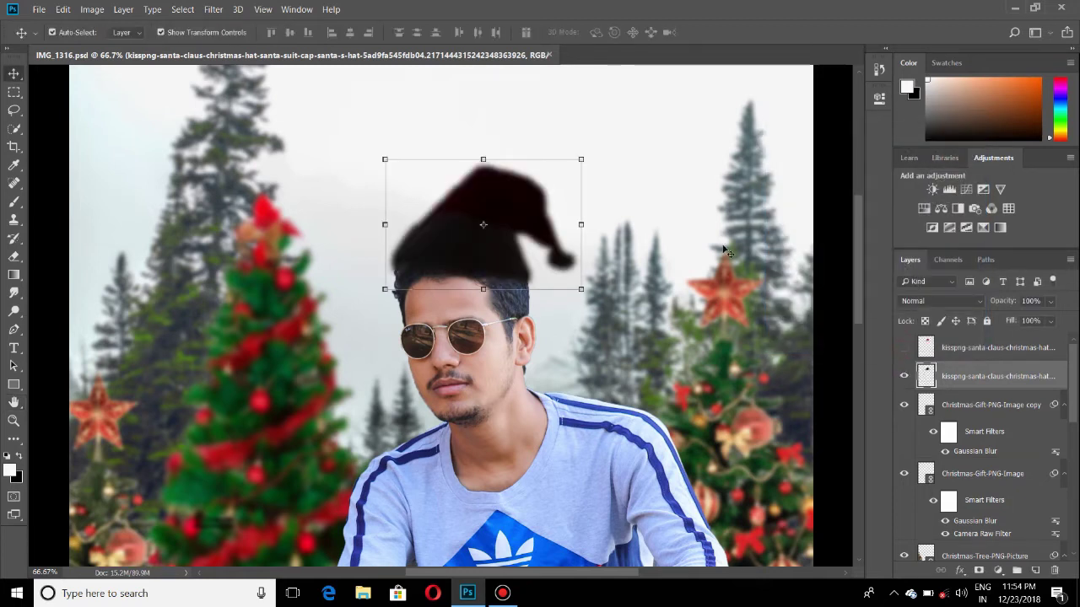
{"action": "left_click_drag", "start_coordinate": [501, 205], "coordinate": [502, 218]}
{"action": "left_click", "coordinate": [903, 348]}
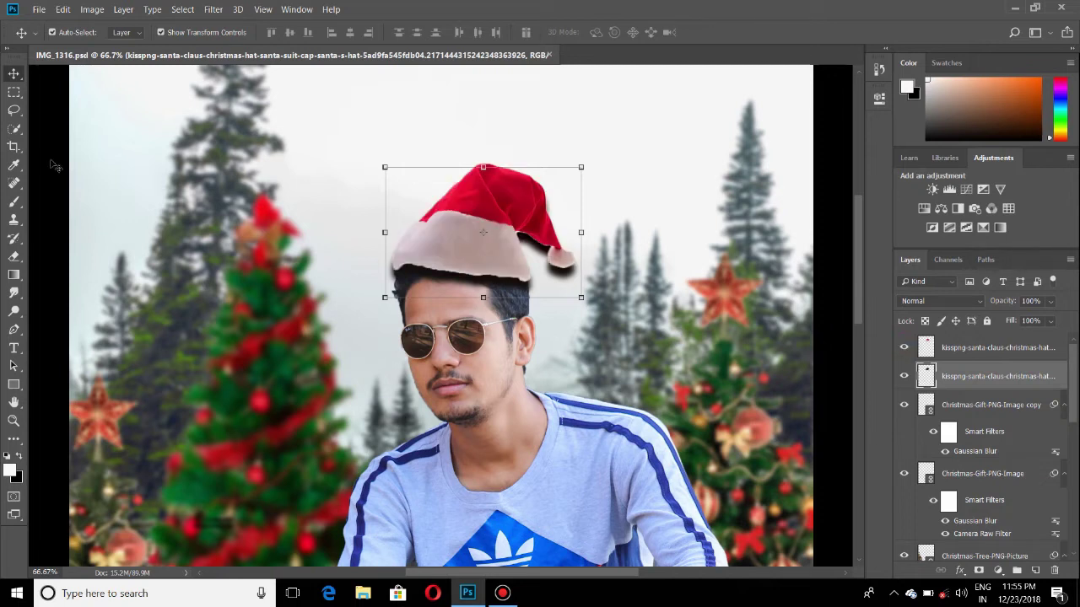
{"action": "left_click", "coordinate": [13, 255]}
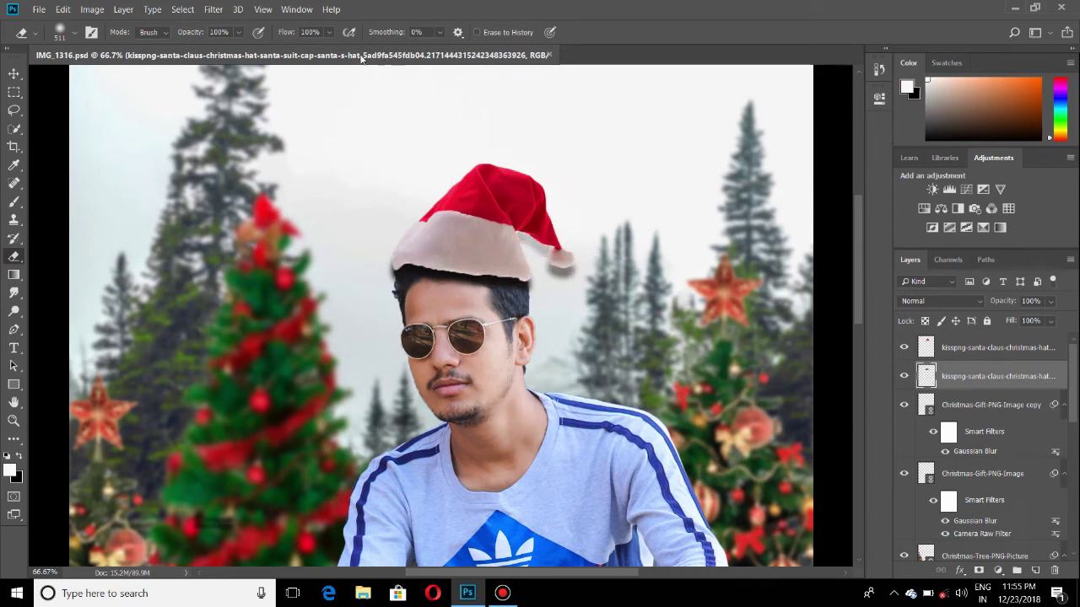
- Set the eraser to 174 px and zoom in to 200% on the hat
{"action": "left_click", "coordinate": [65, 29]}
{"action": "left_click", "coordinate": [141, 75]}
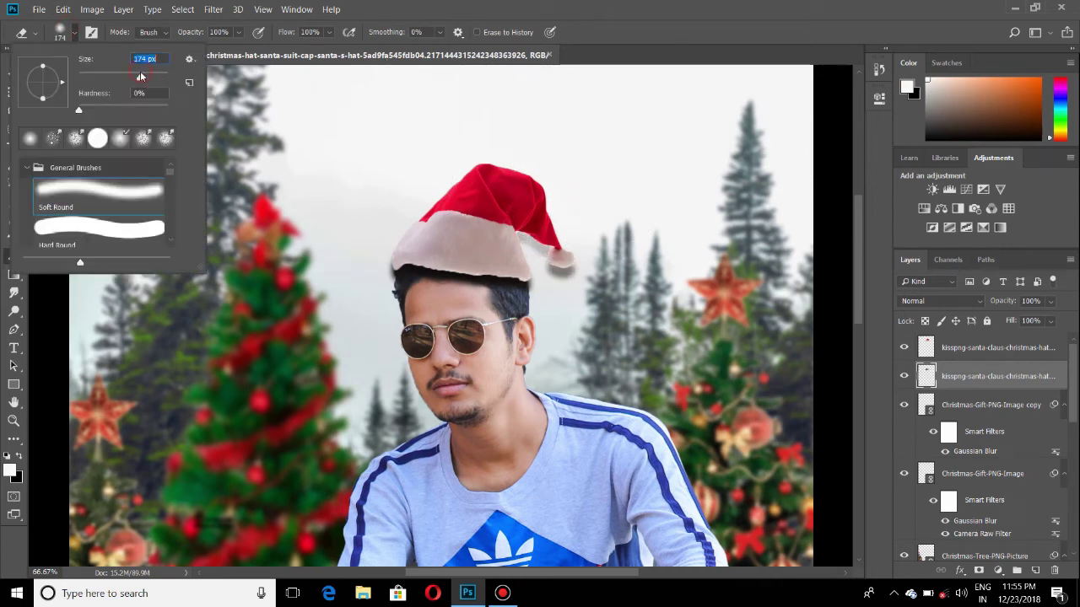
{"action": "left_click", "coordinate": [564, 252]}
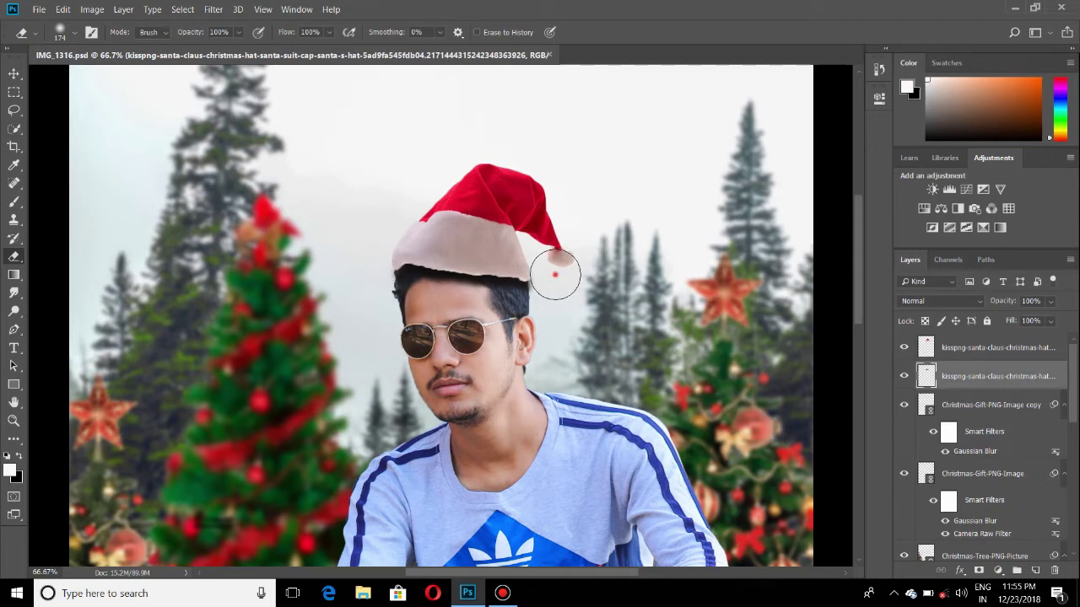
{"action": "scroll", "coordinate": [661, 302], "scroll_direction": "down", "scroll_amount": 3}
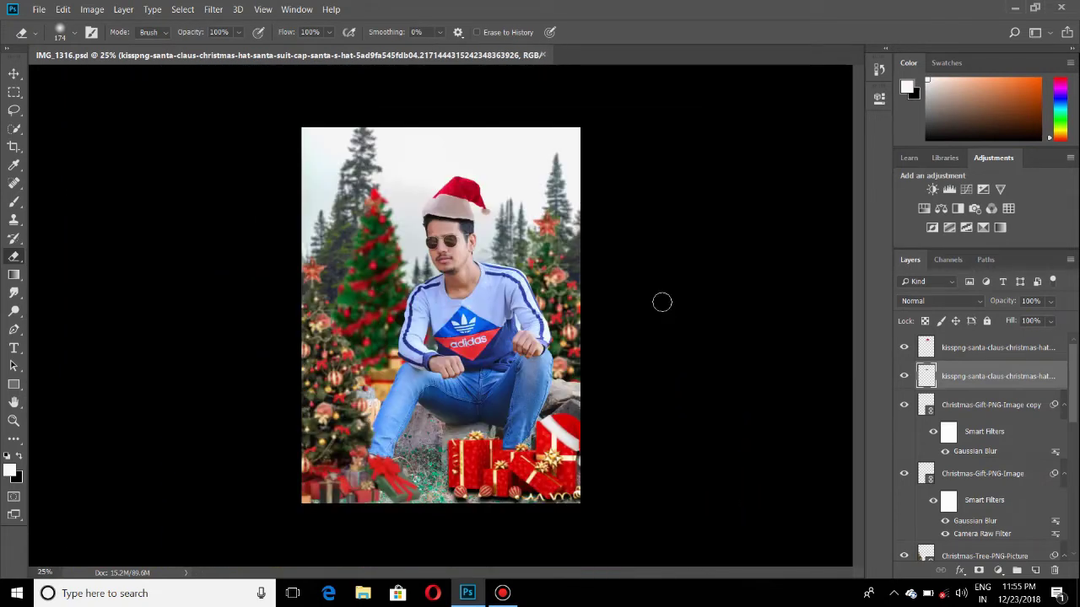
{"action": "scroll", "coordinate": [663, 305], "scroll_direction": "up", "scroll_amount": 3}
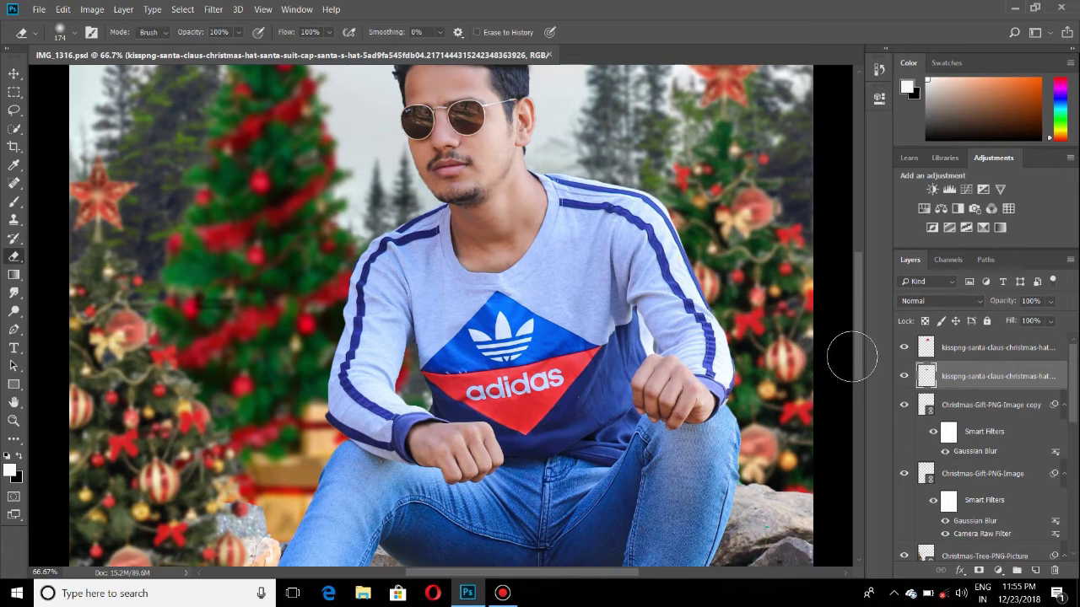
{"action": "left_click_drag", "start_coordinate": [861, 358], "coordinate": [861, 269]}
{"action": "key", "text": "ctrl+plus"}
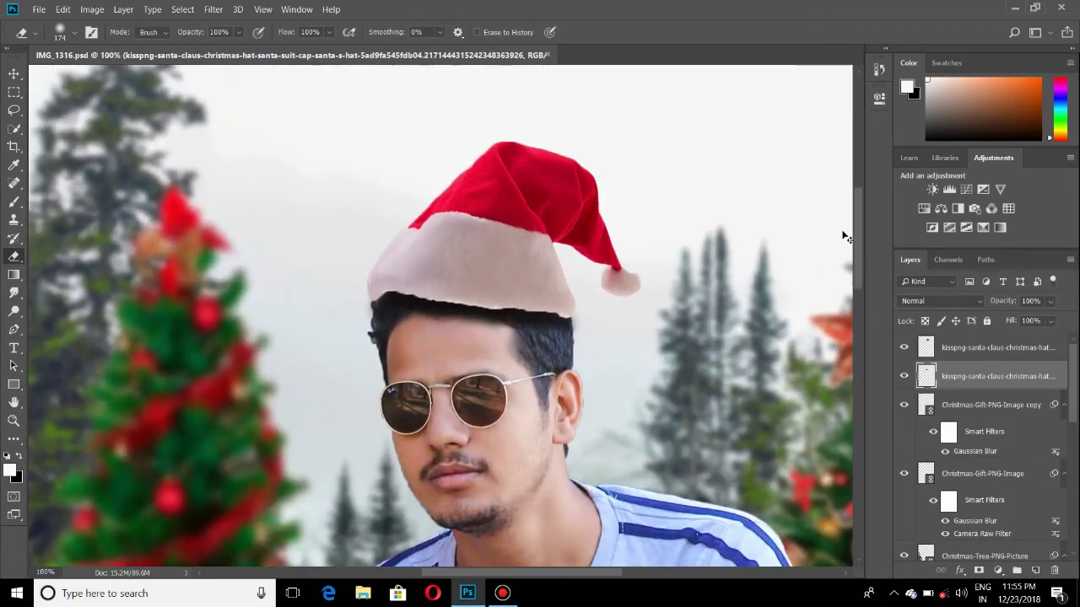
{"action": "key", "text": "ctrl+plus"}
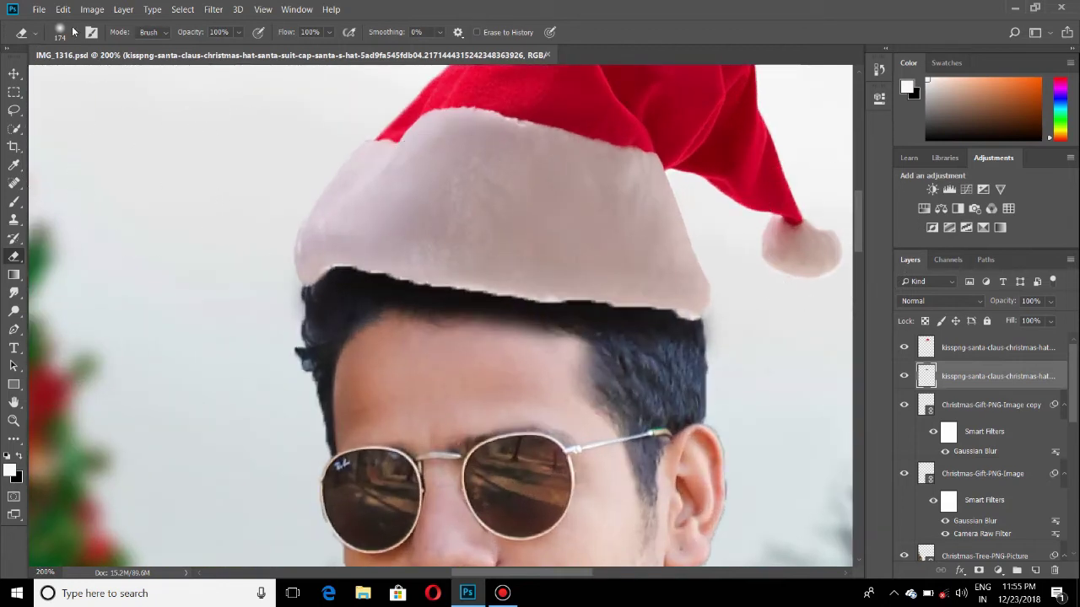
- Shrink the eraser to 37 px and compare the hat layers on and off
{"action": "left_click", "coordinate": [75, 33]}
{"action": "left_click", "coordinate": [112, 81]}
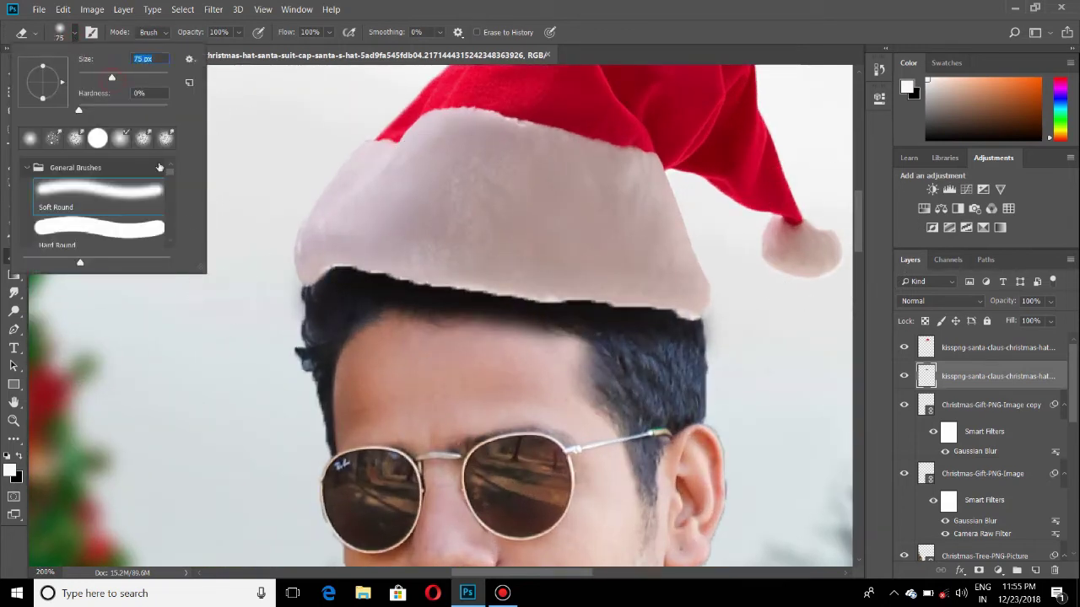
{"action": "left_click_drag", "start_coordinate": [98, 76], "coordinate": [94, 76]}
{"action": "left_click", "coordinate": [317, 285]}
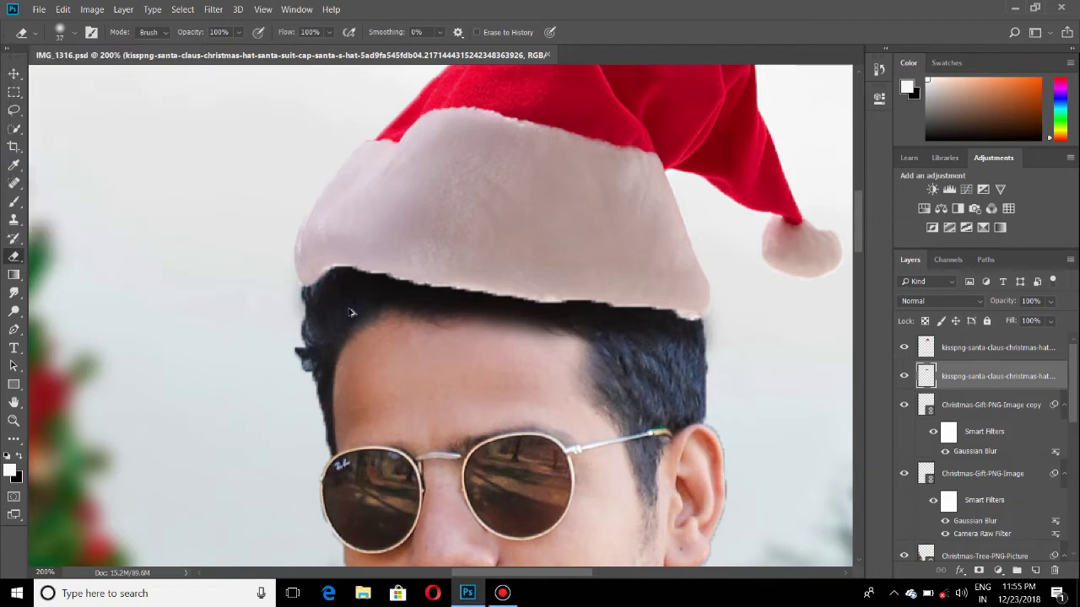
{"action": "left_click", "coordinate": [905, 346]}
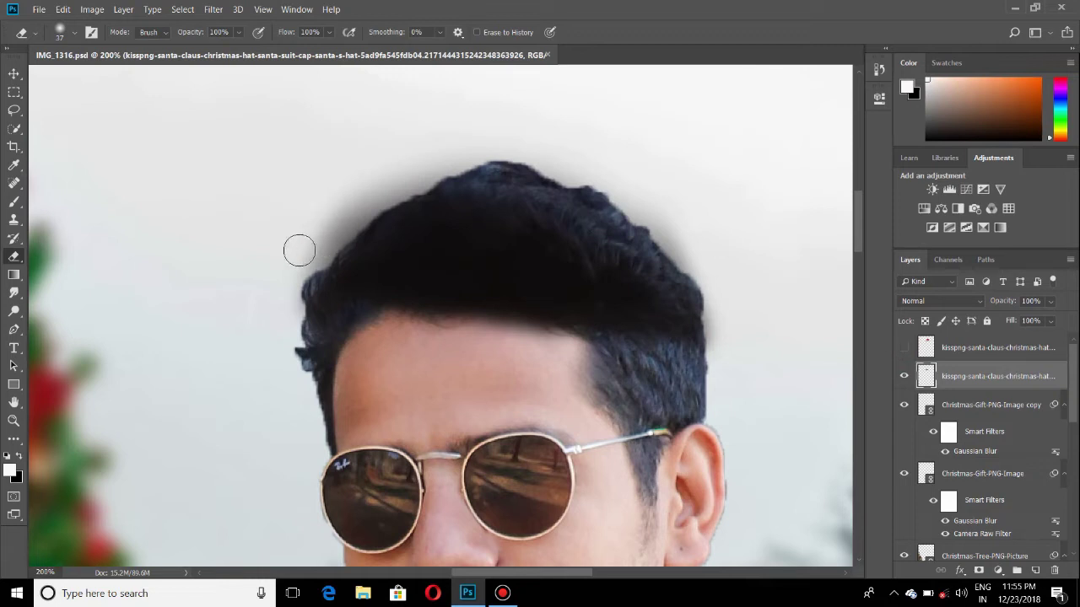
{"action": "left_click", "coordinate": [905, 348]}
{"action": "left_click", "coordinate": [905, 377]}
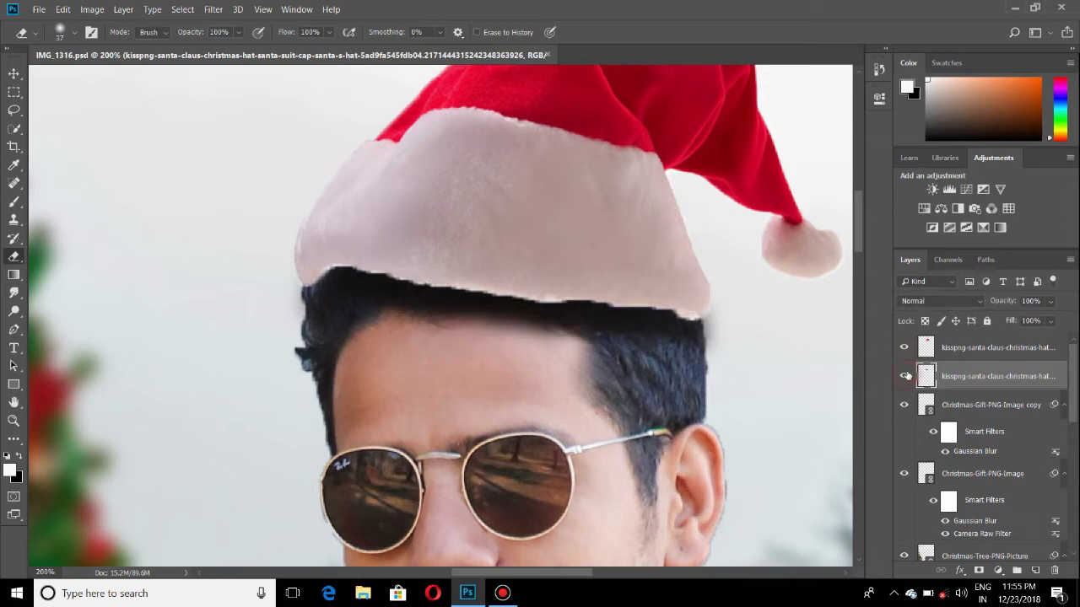
- Erase the lower edge of the brim on the top hat copy, then zoom out
{"action": "left_click", "coordinate": [958, 347]}
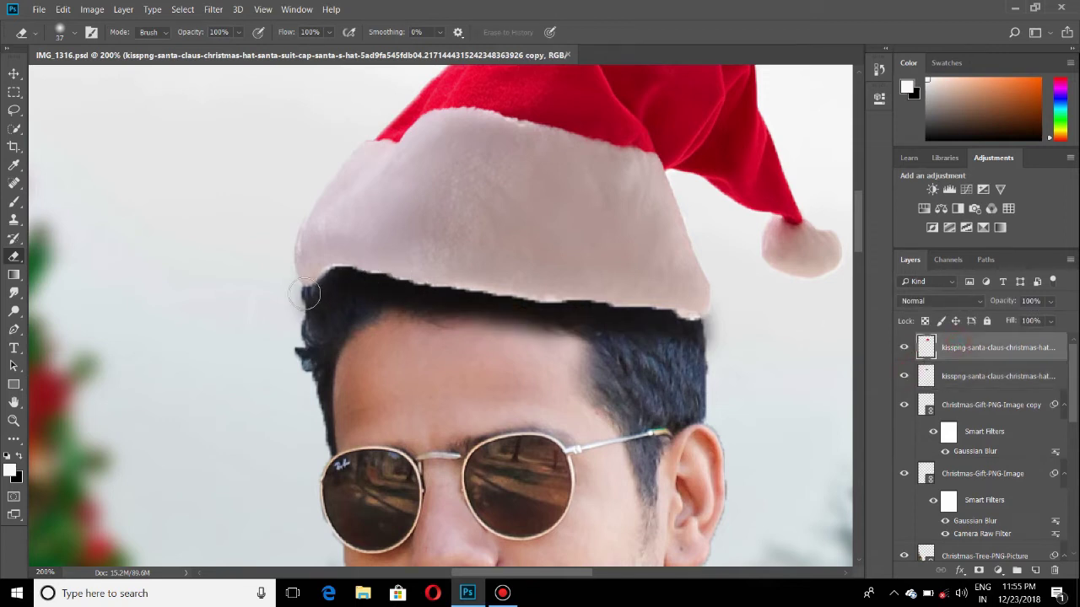
{"action": "left_click_drag", "start_coordinate": [345, 283], "coordinate": [750, 319]}
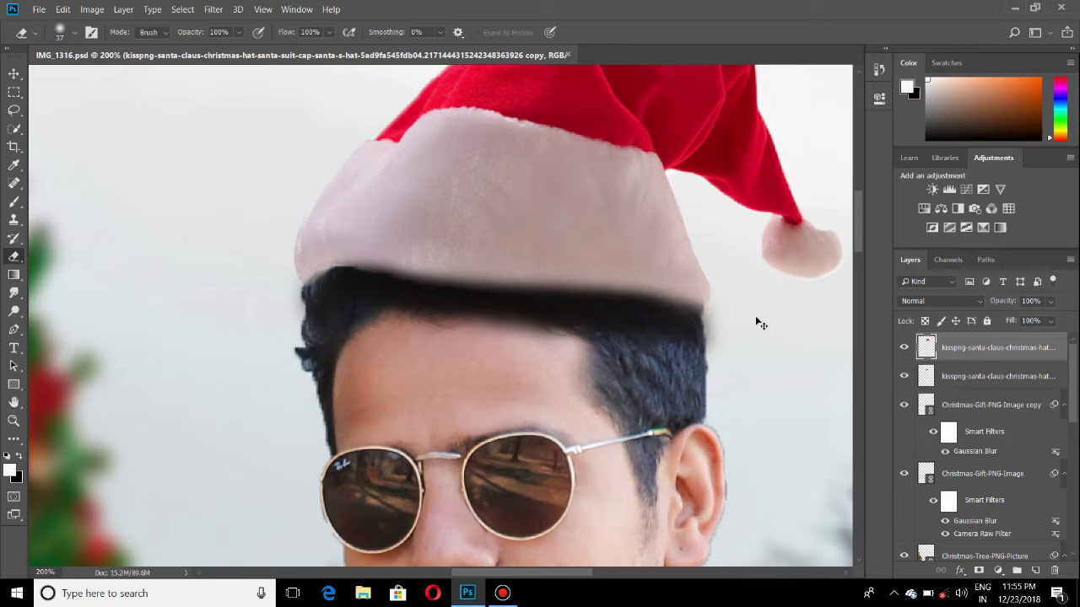
{"action": "key", "text": "ctrl+minus"}
{"action": "key", "text": "ctrl+minus"}
{"action": "key", "text": "ctrl+minus"}
{"action": "key", "text": "ctrl+minus"}
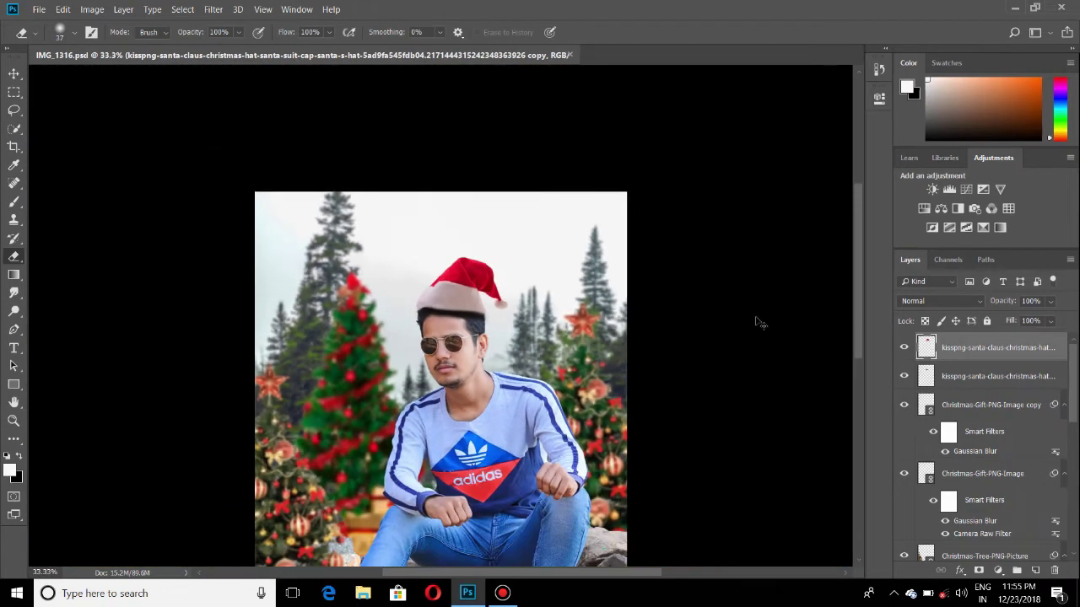
{"action": "key", "text": "ctrl+minus"}
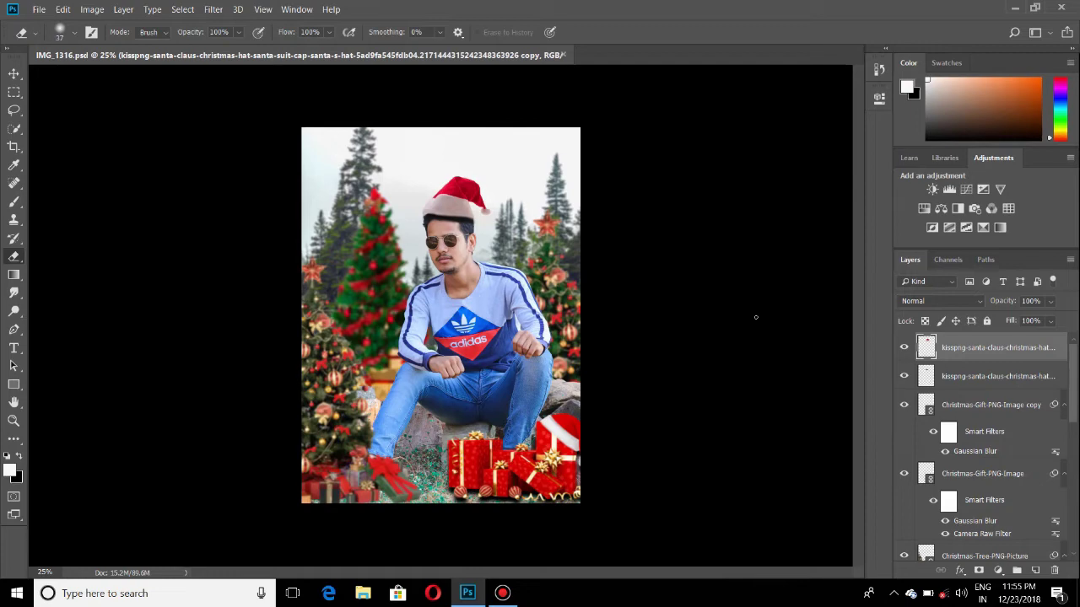
- Place the snowfall image into the composite as a linked layer
{"action": "key", "text": "ctrl+0"}
{"action": "left_click", "coordinate": [39, 9]}
{"action": "left_click", "coordinate": [51, 275]}
{"action": "left_click", "coordinate": [1006, 124]}
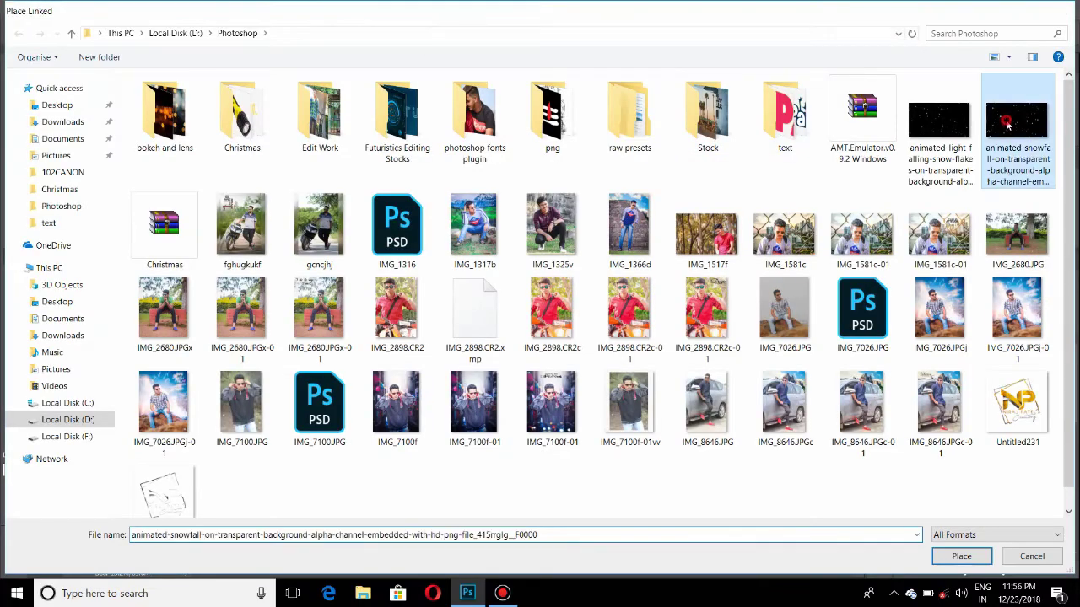
{"action": "double_click", "coordinate": [1006, 125]}
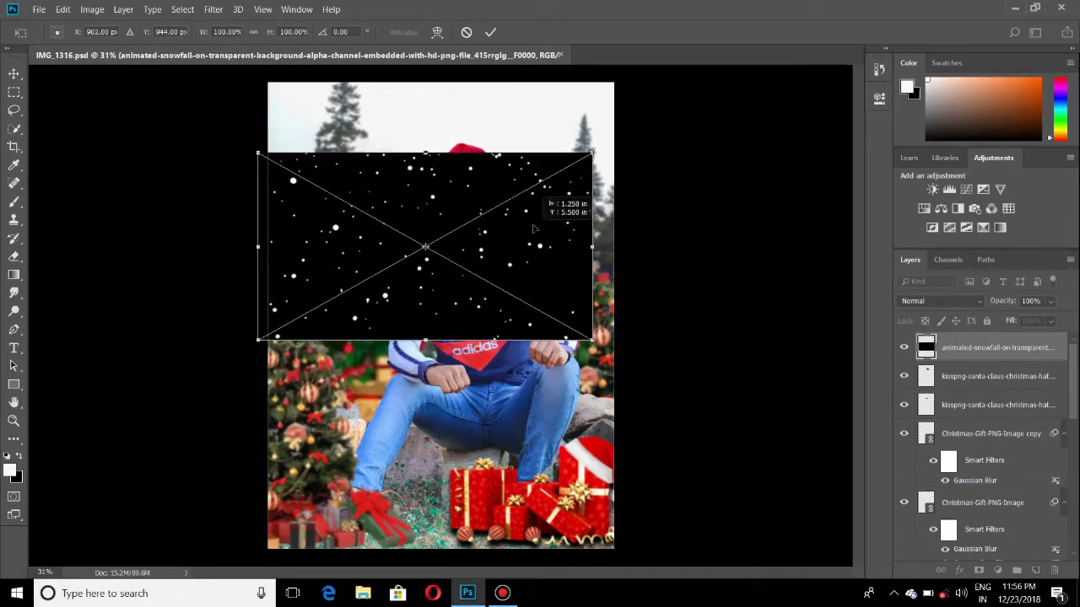
- Move and scale the snowfall image to cover the whole canvas, then commit
{"action": "left_click_drag", "start_coordinate": [534, 228], "coordinate": [543, 166]}
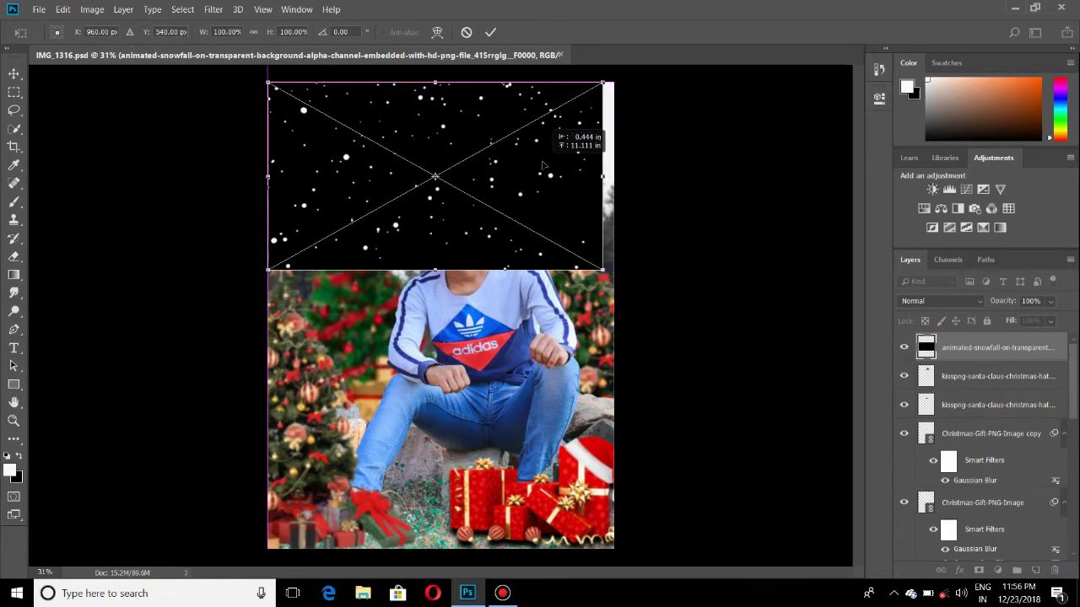
{"action": "mouse_move", "coordinate": [603, 270]}
{"action": "left_mouse_down"}
{"action": "mouse_move", "coordinate": [648, 339]}
{"action": "mouse_move", "coordinate": [1005, 545]}
{"action": "left_mouse_up"}
{"action": "left_click_drag", "start_coordinate": [793, 342], "coordinate": [645, 345]}
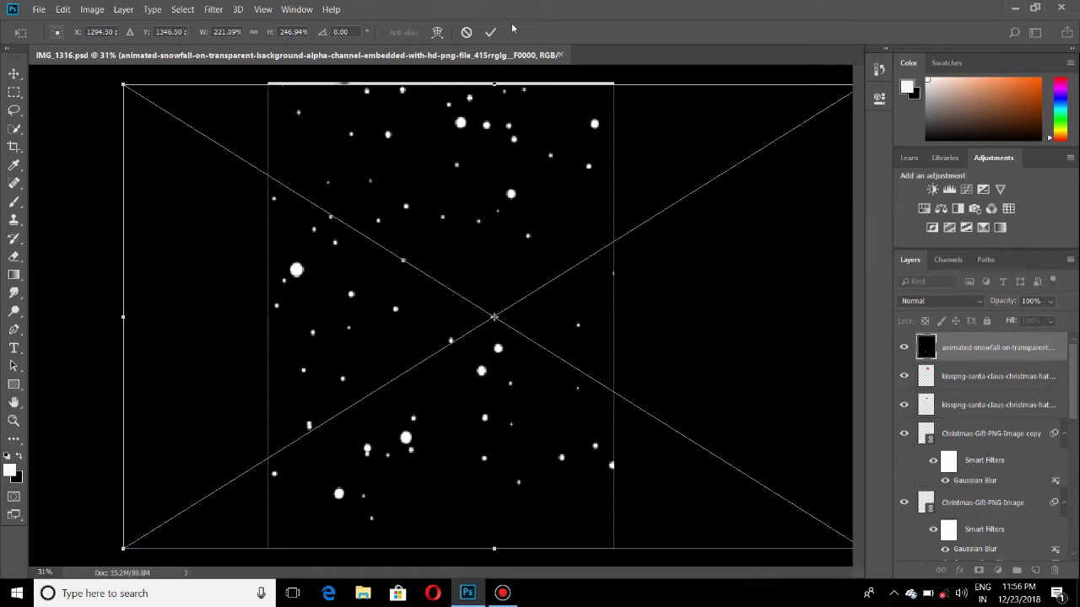
{"action": "left_click_drag", "start_coordinate": [513, 143], "coordinate": [516, 141]}
{"action": "left_click", "coordinate": [490, 32]}
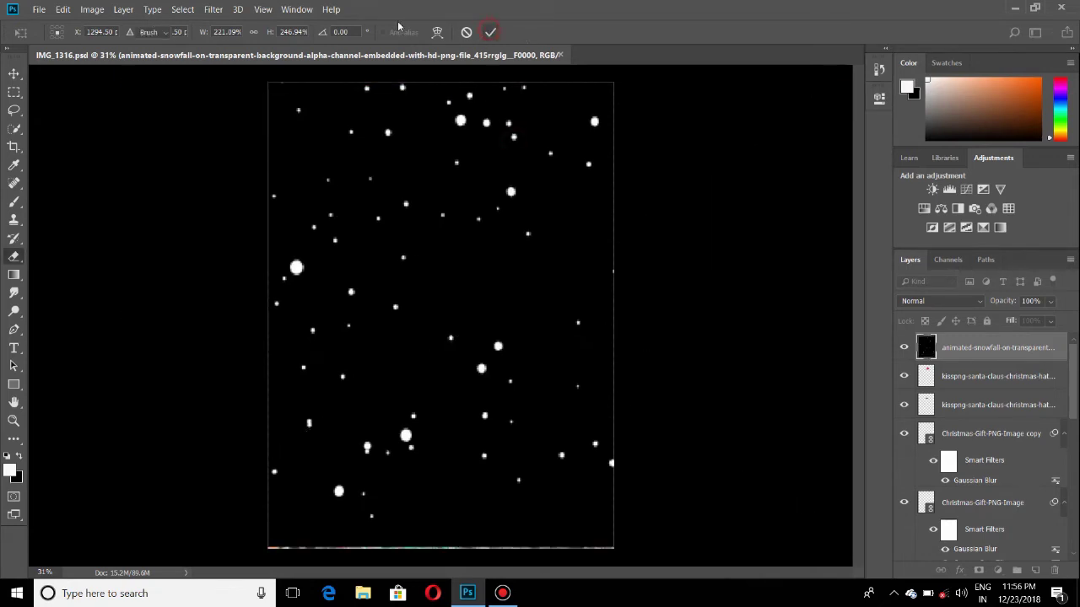
- Set the snowfall layer to Screen blend mode and apply a 9.6 px Gaussian Blur
{"action": "left_click", "coordinate": [910, 302]}
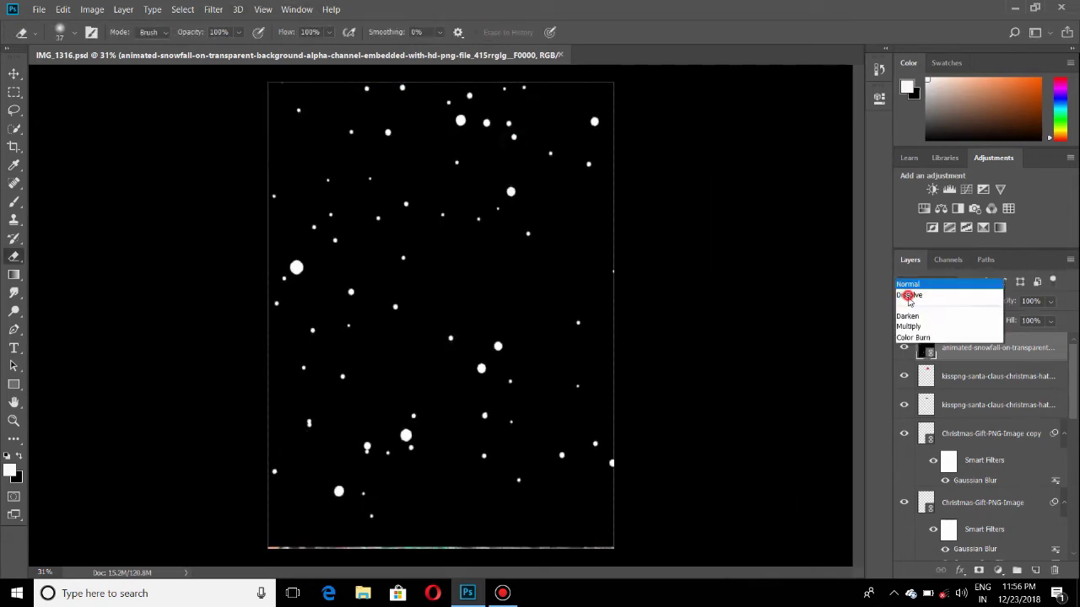
{"action": "left_click", "coordinate": [907, 112]}
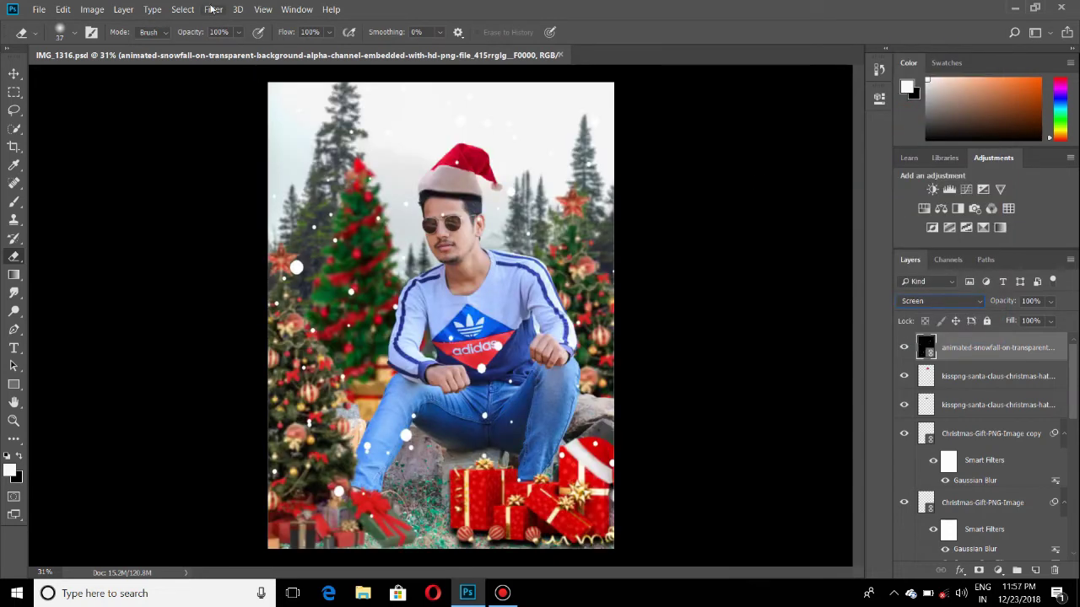
{"action": "left_click", "coordinate": [212, 9]}
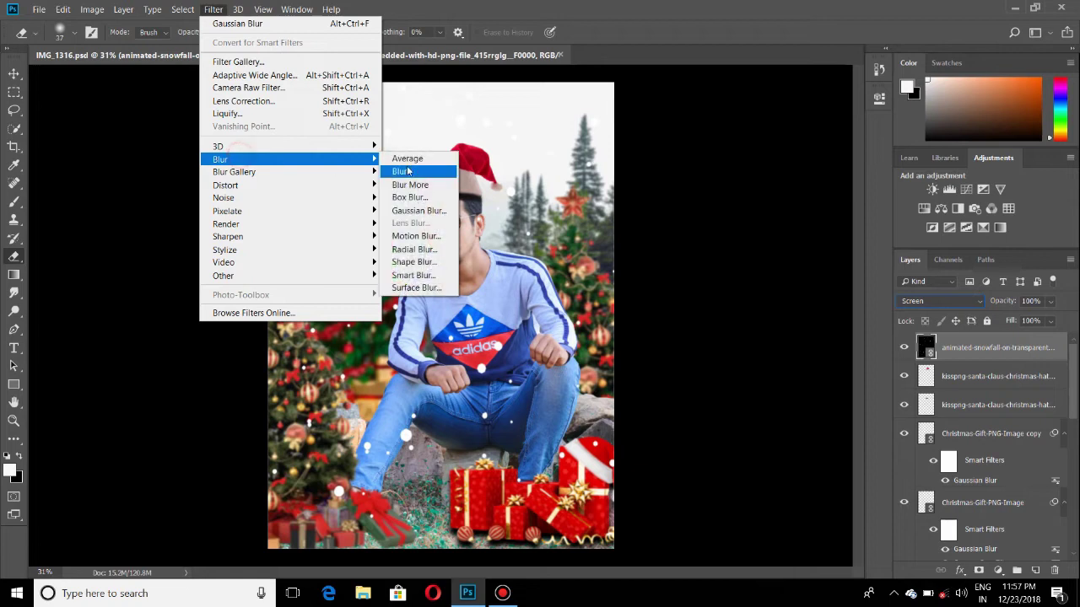
{"action": "left_click", "coordinate": [416, 211]}
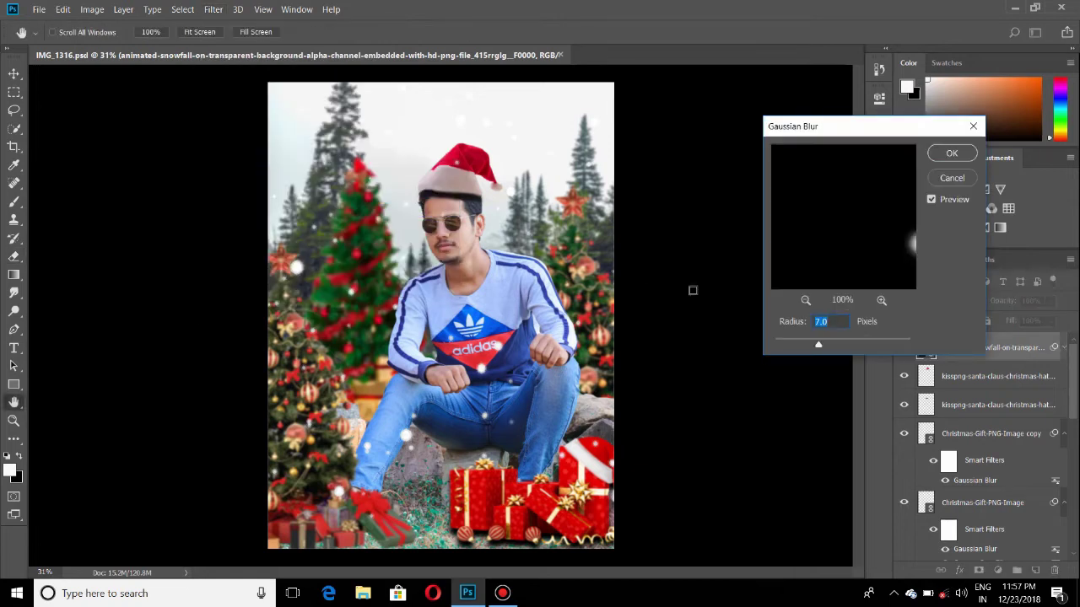
{"action": "left_click", "coordinate": [828, 346]}
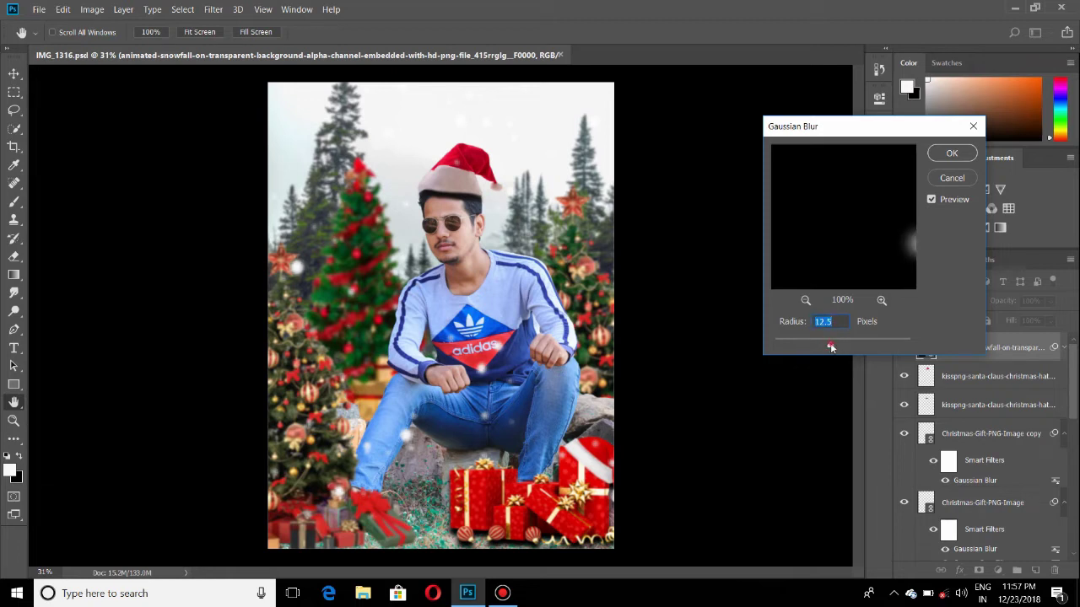
{"action": "left_click_drag", "start_coordinate": [830, 347], "coordinate": [829, 345]}
{"action": "left_click", "coordinate": [951, 153]}
- Duplicate the snowfall layer and shift the copy sideways over the composite
{"action": "right_click", "coordinate": [995, 351]}
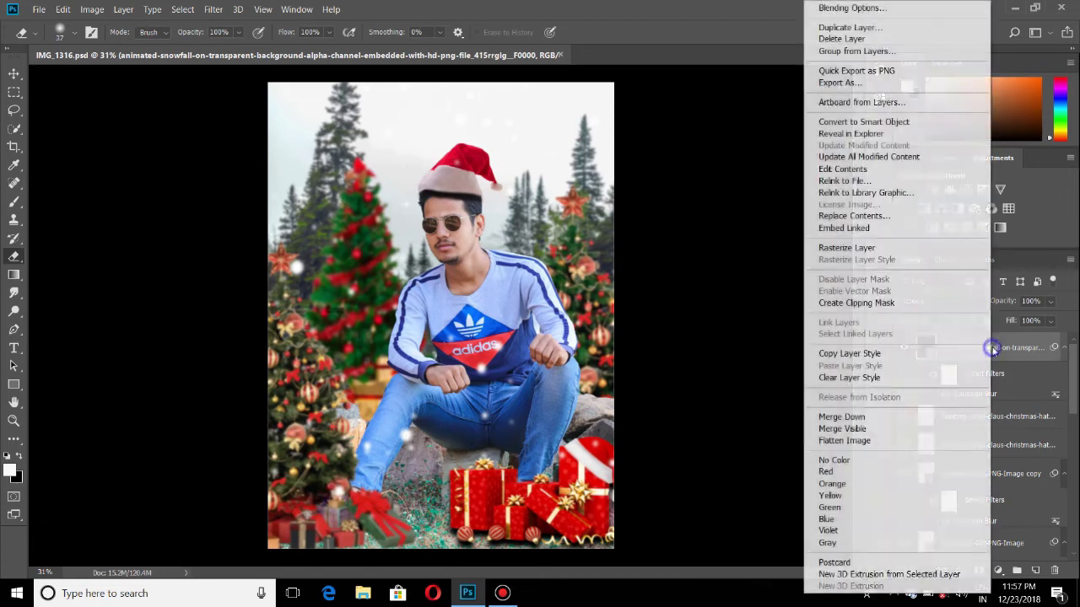
{"action": "left_click", "coordinate": [858, 28]}
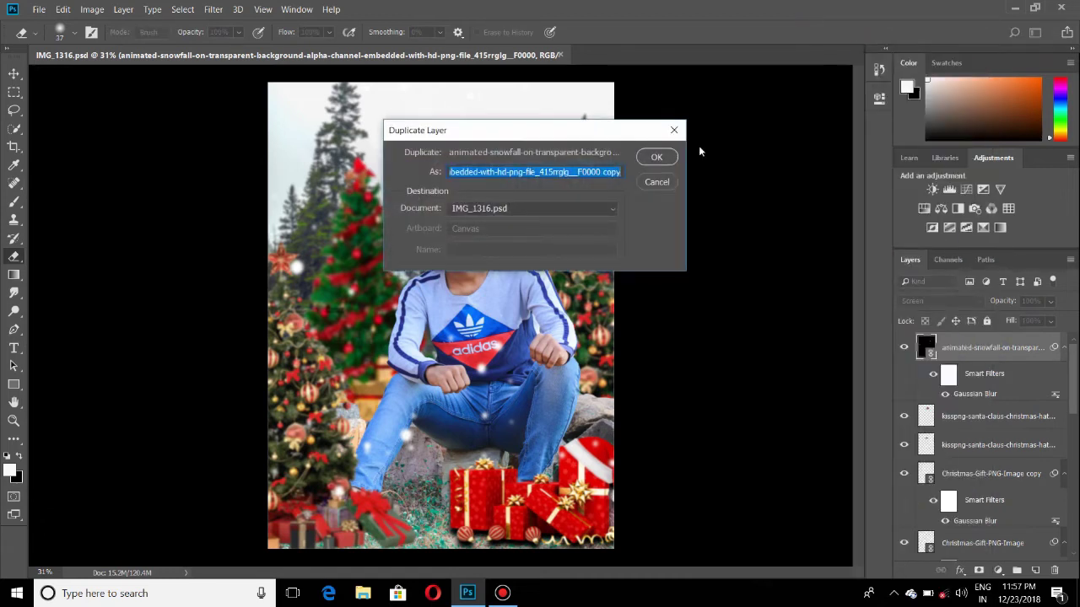
{"action": "left_click", "coordinate": [656, 157]}
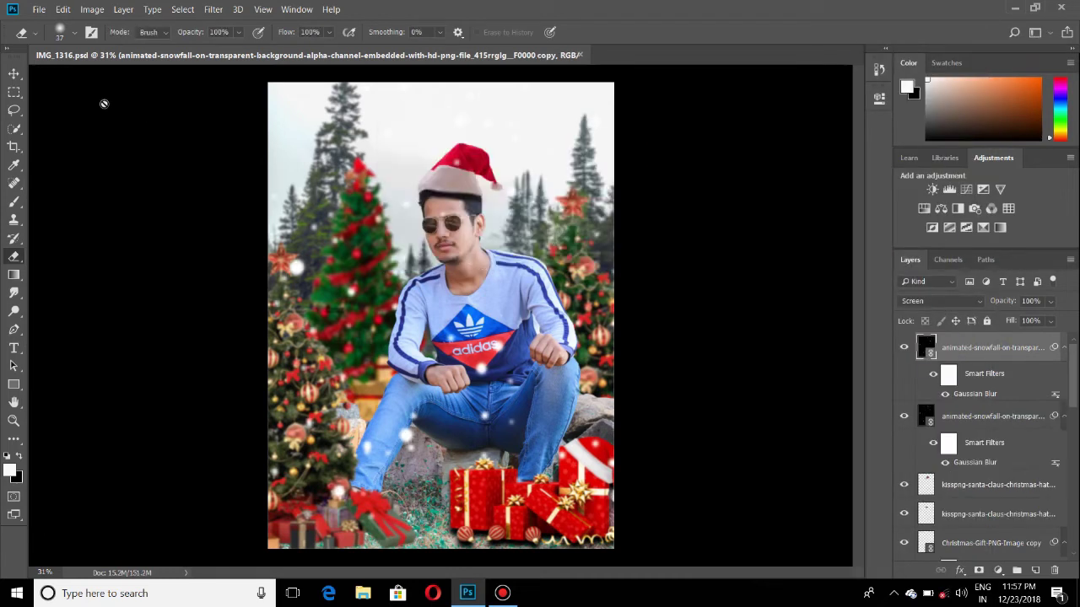
{"action": "left_click", "coordinate": [15, 75]}
{"action": "mouse_move", "coordinate": [456, 285]}
{"action": "left_mouse_down"}
{"action": "mouse_move", "coordinate": [659, 289]}
{"action": "mouse_move", "coordinate": [672, 270]}
{"action": "left_mouse_up"}
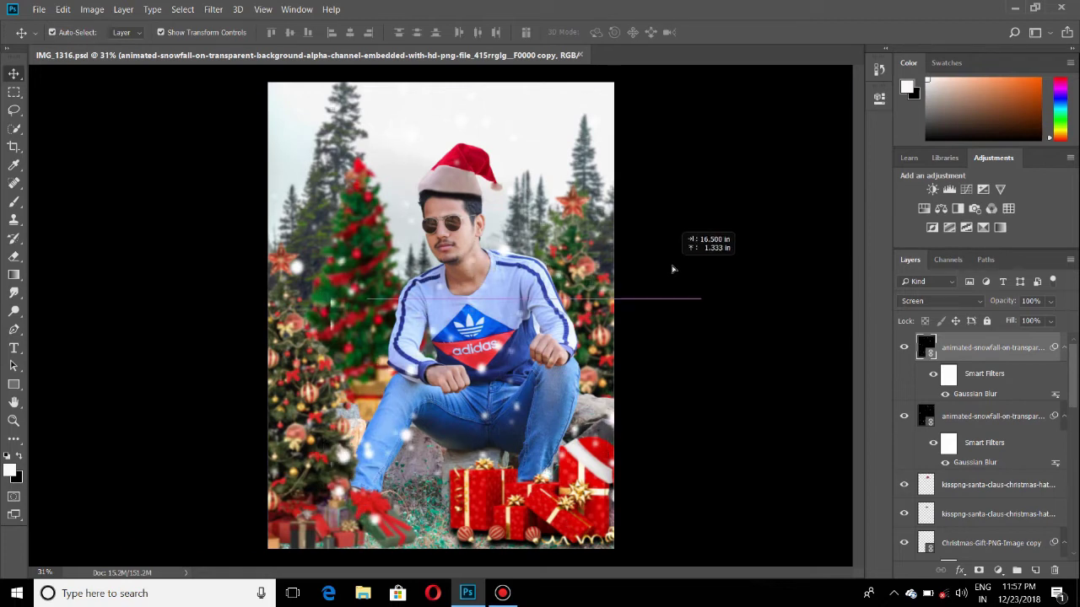
{"action": "left_click_drag", "start_coordinate": [672, 269], "coordinate": [667, 279]}
{"action": "left_click", "coordinate": [624, 273]}
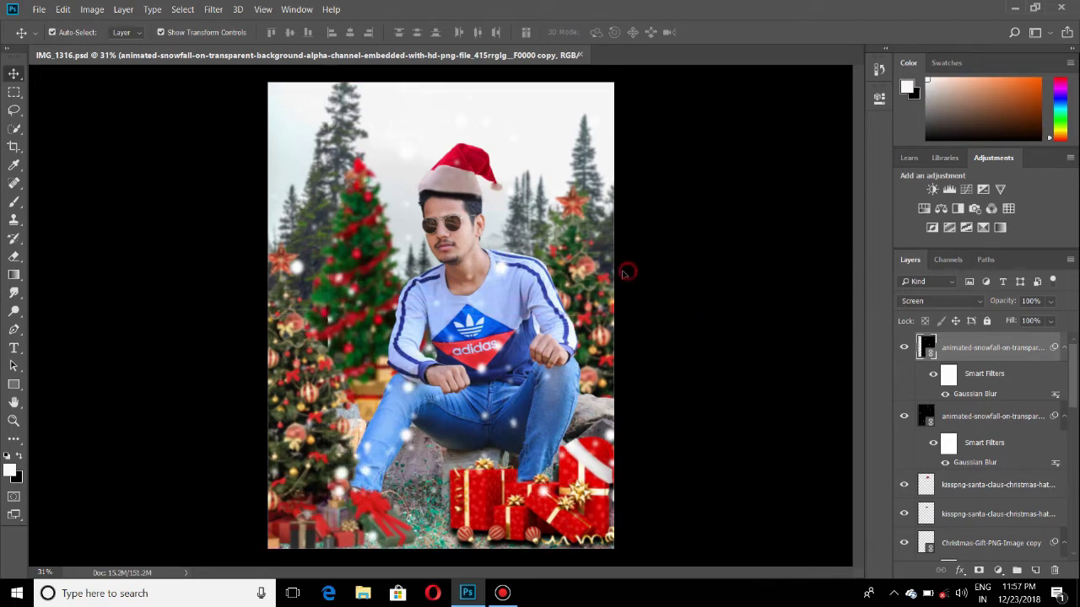
{"action": "left_click_drag", "start_coordinate": [590, 274], "coordinate": [529, 293]}
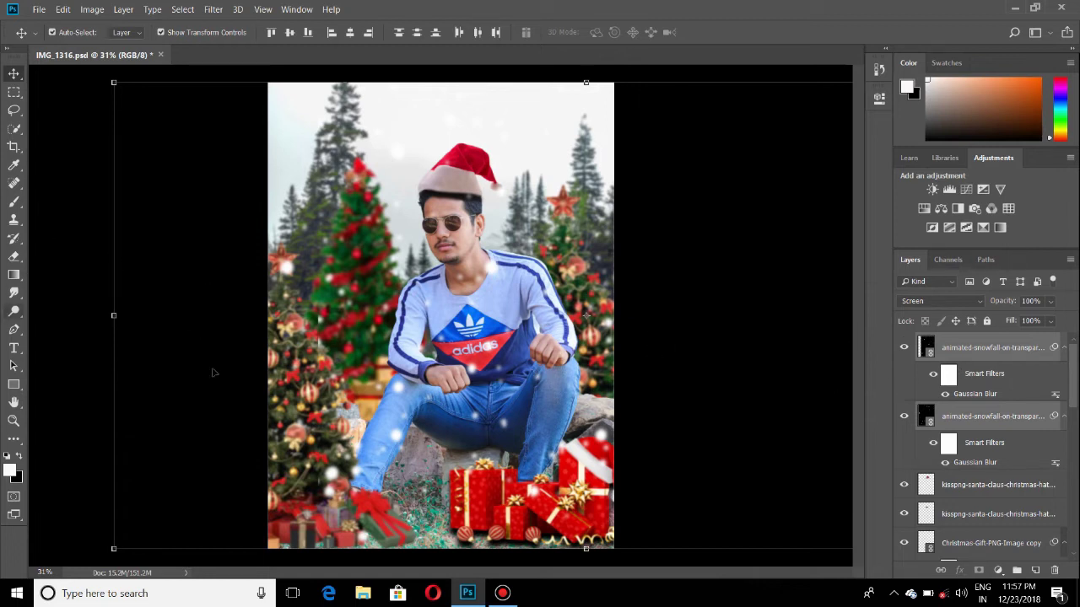
- Attempt erasing with both snowfall layers selected, dismiss the warnings, and activate the top one
{"action": "left_click", "coordinate": [1002, 348]}
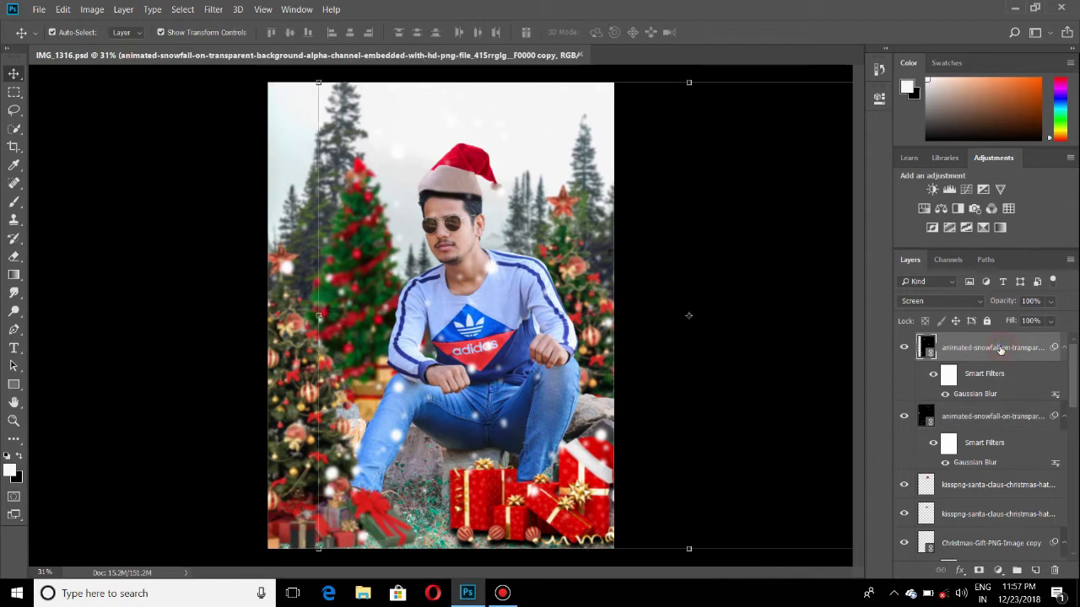
{"action": "left_click", "coordinate": [974, 418]}
{"action": "left_click", "coordinate": [995, 348], "text": "shift"}
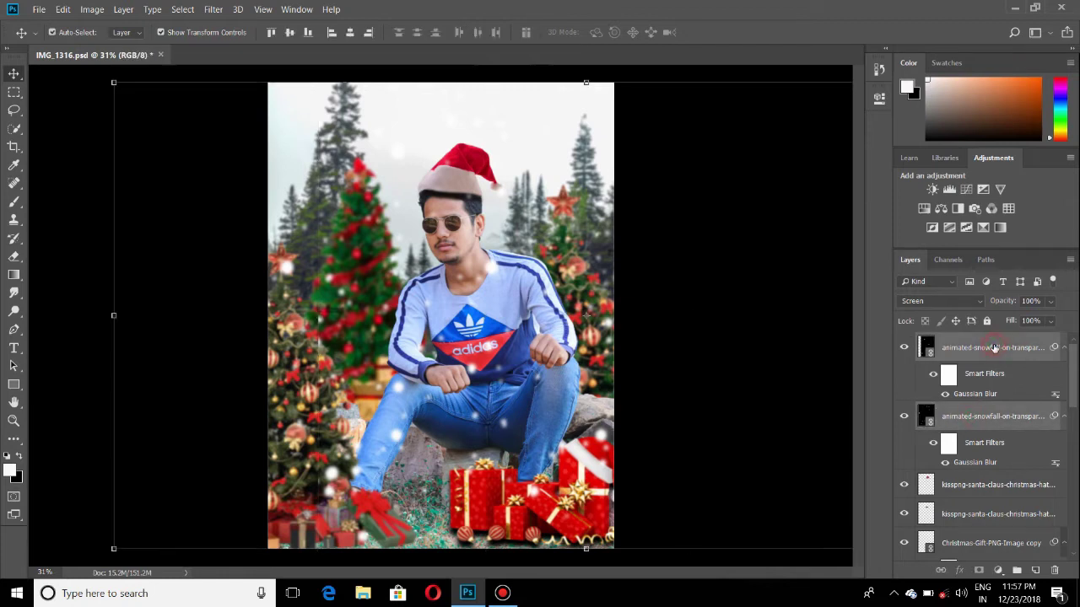
{"action": "left_click", "coordinate": [14, 256]}
{"action": "left_click", "coordinate": [460, 251]}
{"action": "left_click", "coordinate": [523, 234]}
{"action": "left_click", "coordinate": [523, 234]}
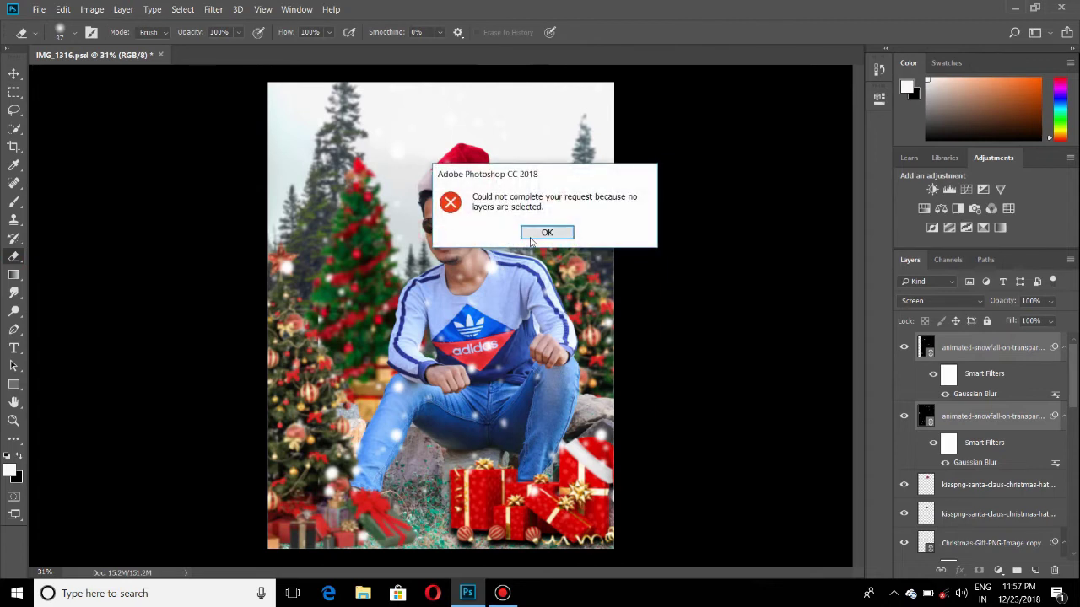
{"action": "left_click", "coordinate": [1019, 341]}
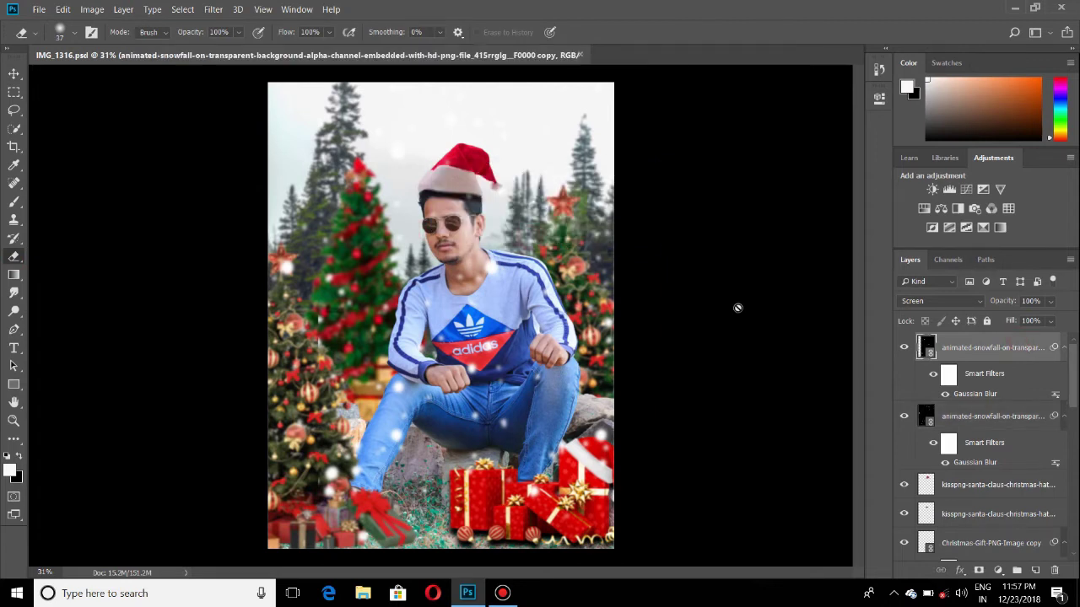
- Rasterize the top snowfall layer and enlarge the eraser to 187 px
{"action": "left_click", "coordinate": [429, 249]}
{"action": "left_click", "coordinate": [549, 241]}
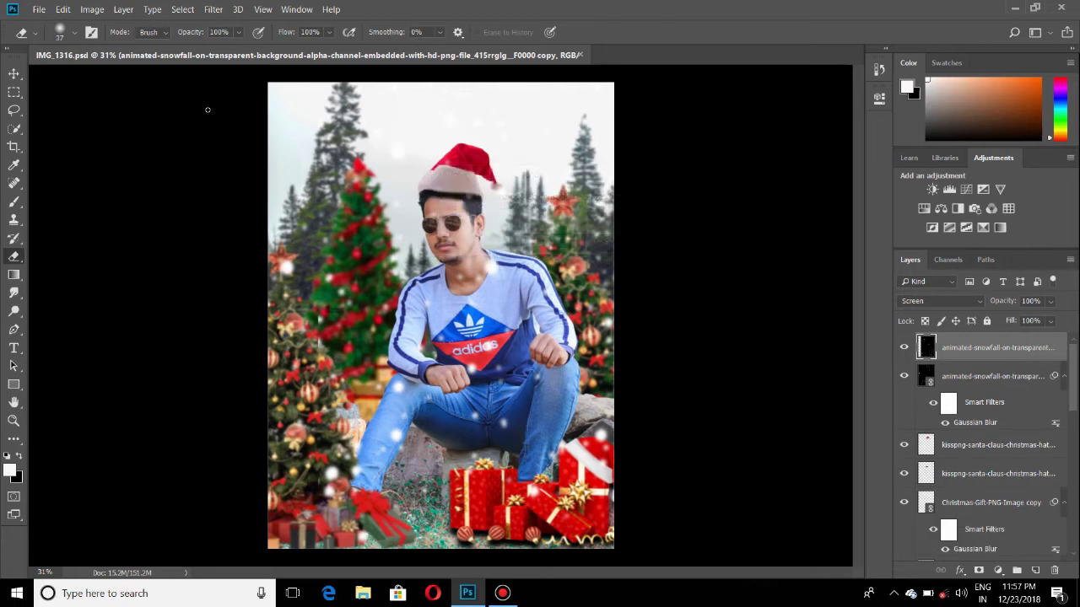
{"action": "left_click", "coordinate": [74, 32]}
{"action": "left_click_drag", "start_coordinate": [133, 77], "coordinate": [142, 78]}
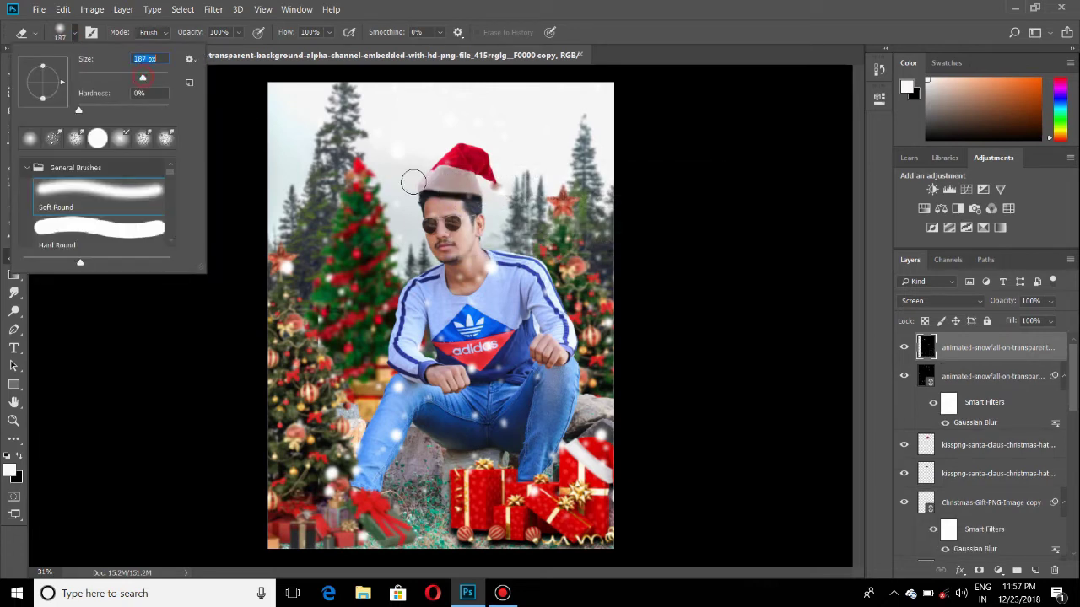
{"action": "left_click", "coordinate": [436, 214]}
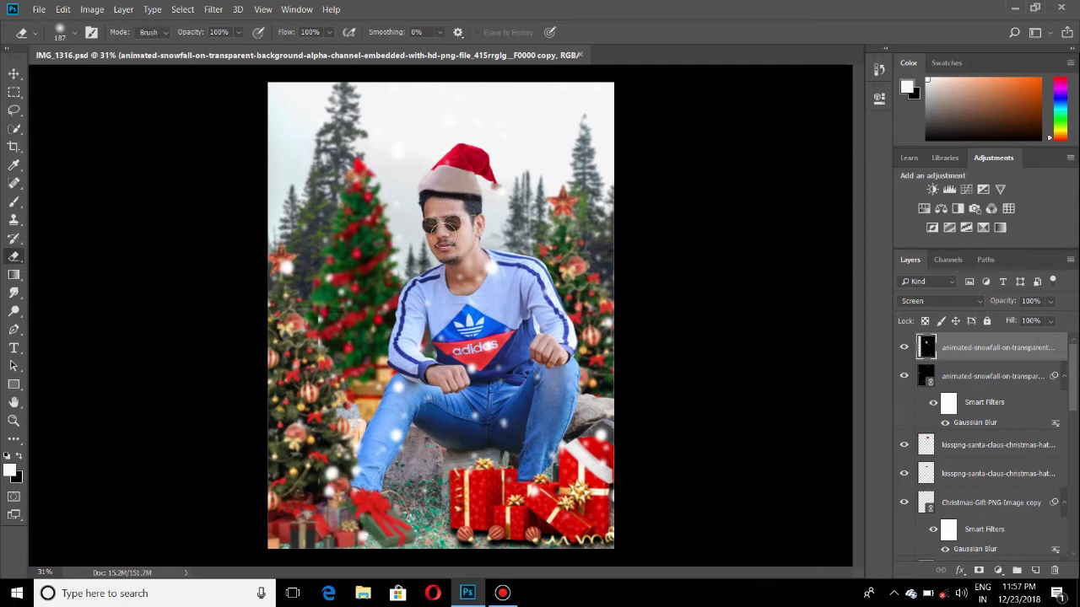
- Rasterize the second snowfall layer and erase the flakes from the man's cheek to chin
{"action": "left_click", "coordinate": [979, 377]}
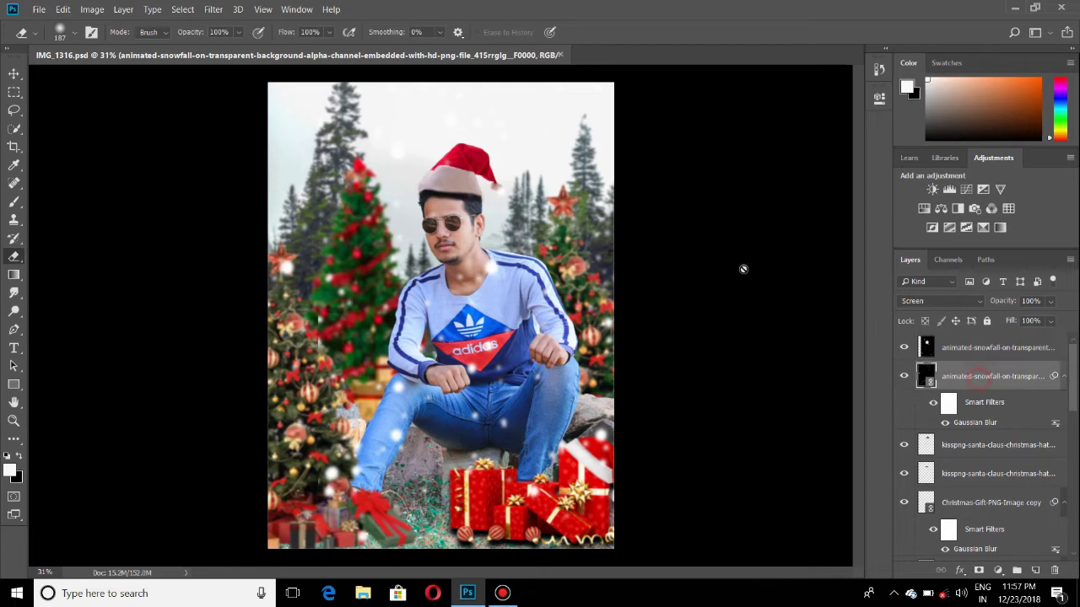
{"action": "left_click", "coordinate": [541, 241]}
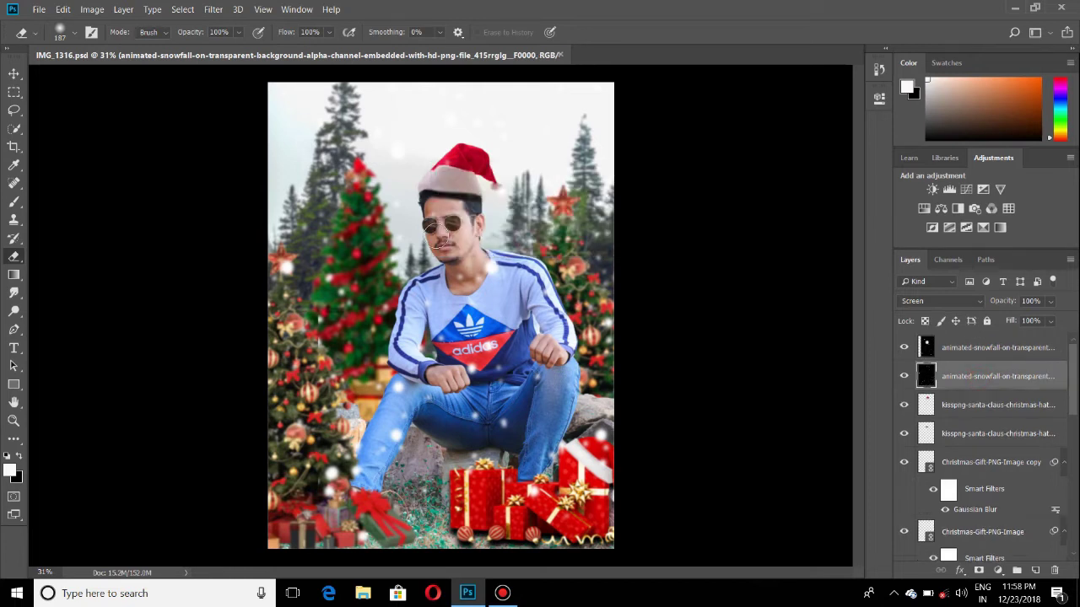
{"action": "left_click_drag", "start_coordinate": [467, 229], "coordinate": [456, 270]}
{"action": "scroll", "coordinate": [1012, 395], "scroll_direction": "down", "scroll_amount": 5}
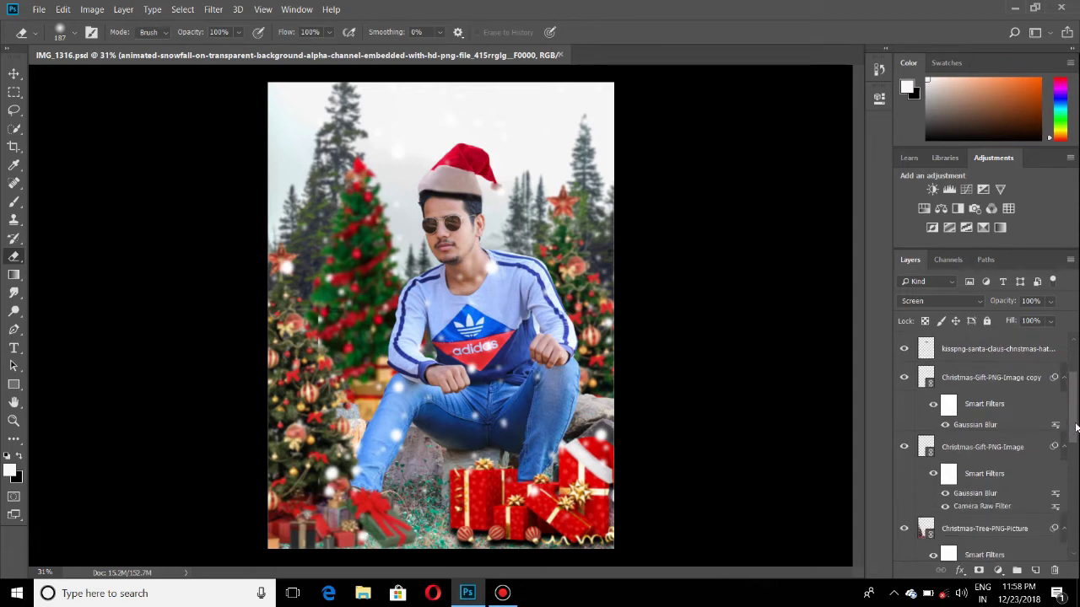
- Apply SkinFiner smoothing (Amount 65, Medium +80, Coarse +50) to the Background copy layer
{"action": "left_click", "coordinate": [1005, 508]}
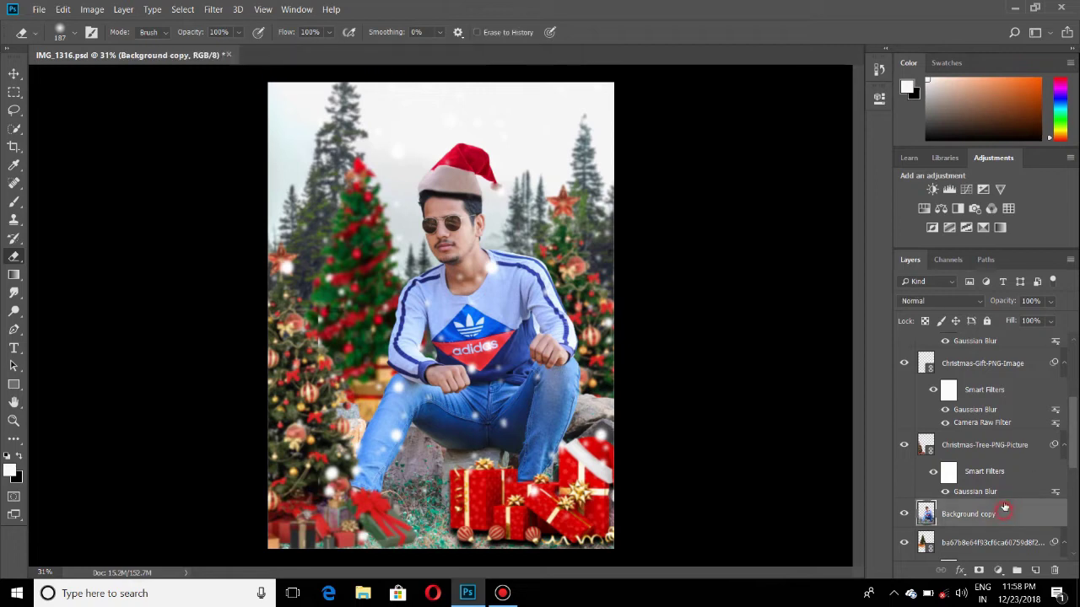
{"action": "left_click", "coordinate": [214, 10]}
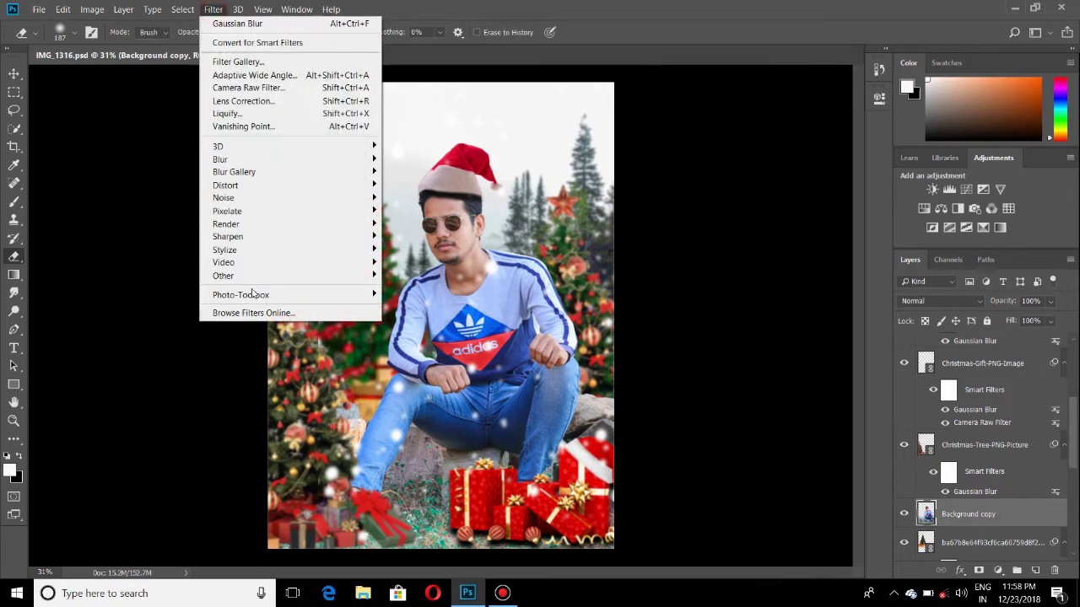
{"action": "left_click", "coordinate": [391, 290]}
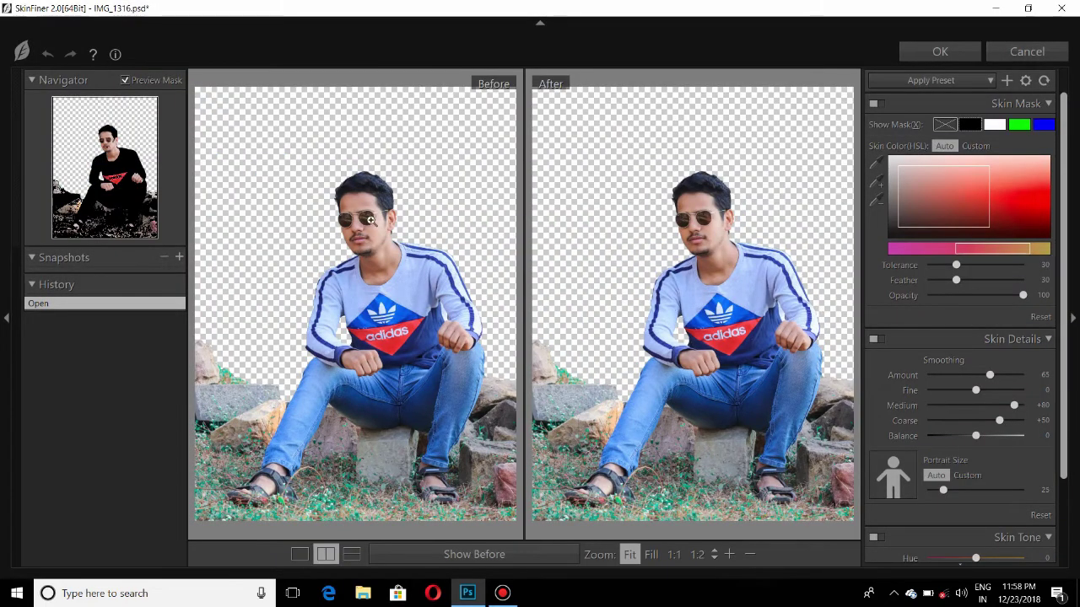
{"action": "left_click", "coordinate": [350, 227]}
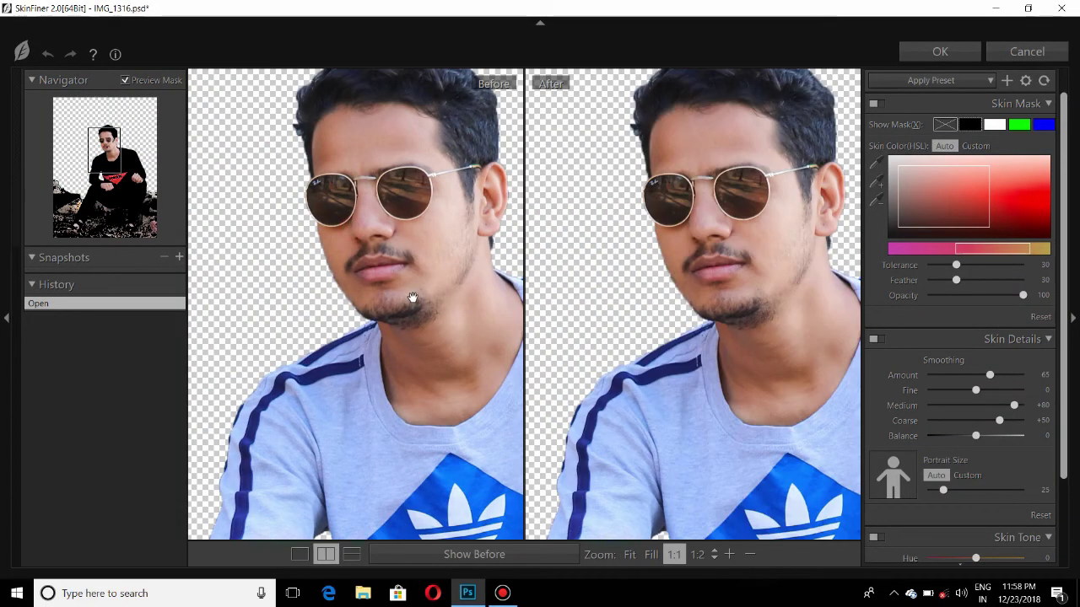
{"action": "left_click", "coordinate": [931, 64]}
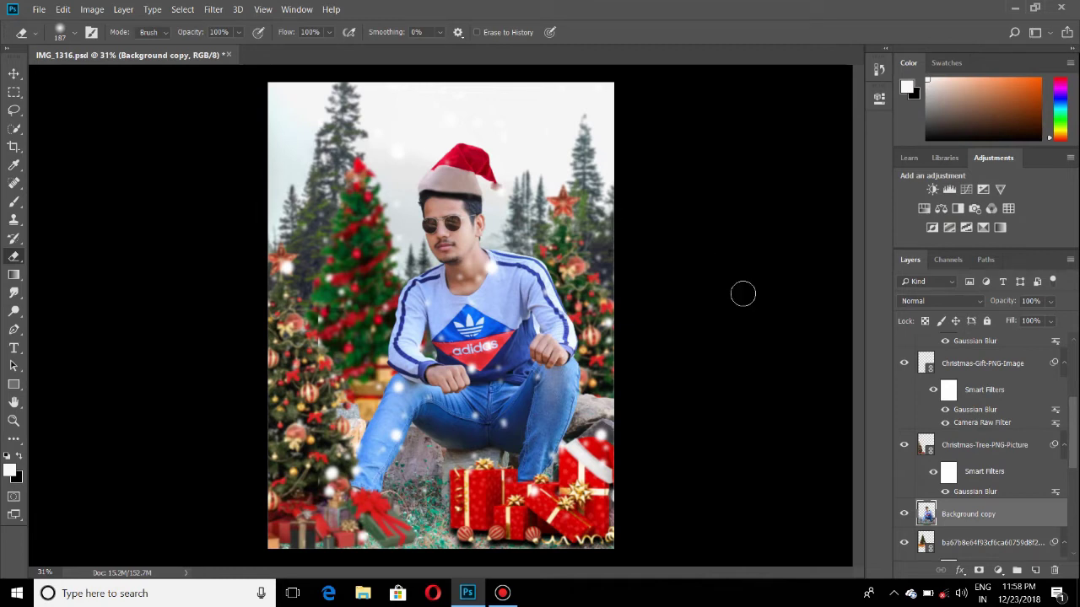
- Flatten the image into one layer, discarding the hidden layers
{"action": "right_click", "coordinate": [971, 518]}
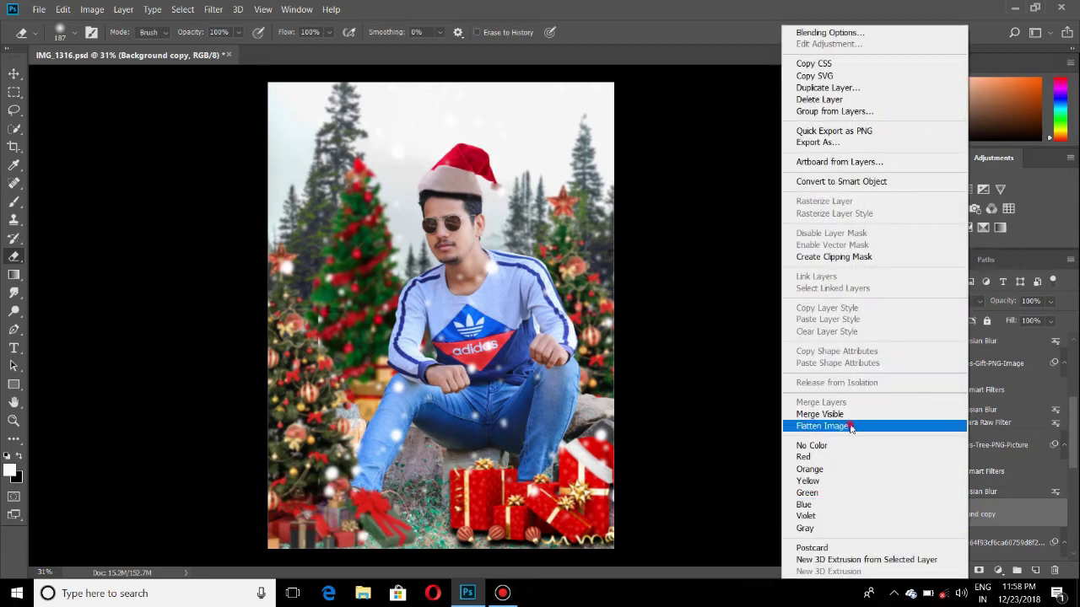
{"action": "left_click", "coordinate": [851, 427]}
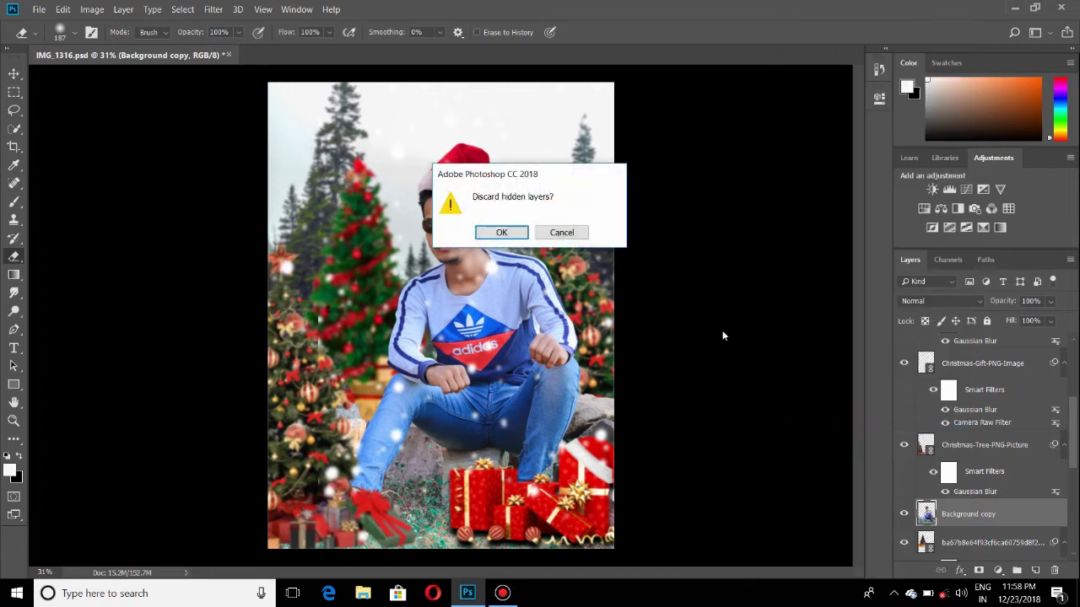
{"action": "left_click", "coordinate": [512, 233]}
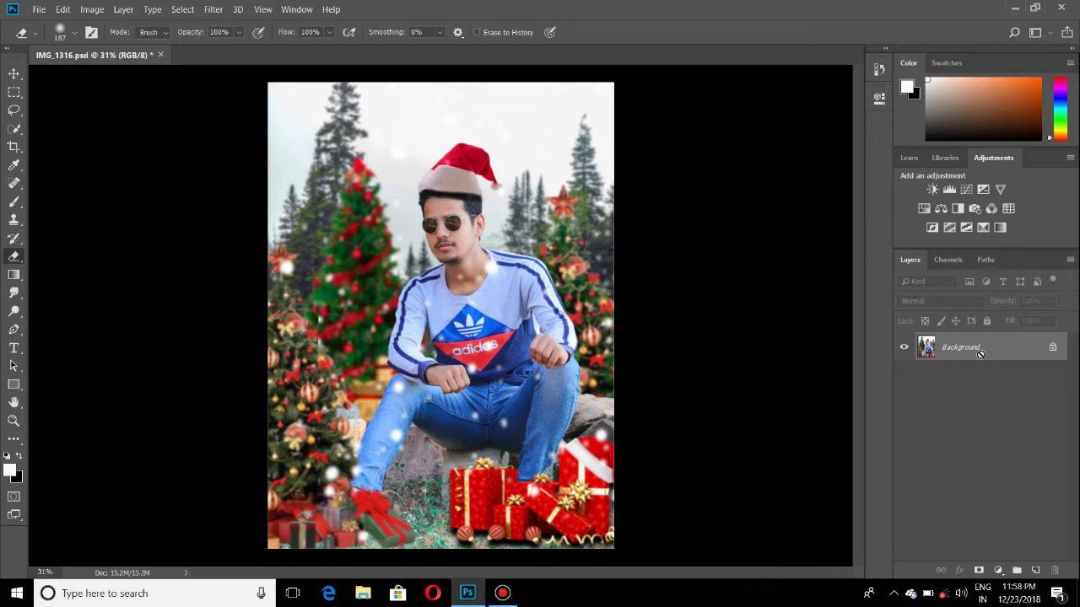
- Undo the flatten and select both santa-hat layers and the gift copy layer
{"action": "key", "text": "ctrl+z"}
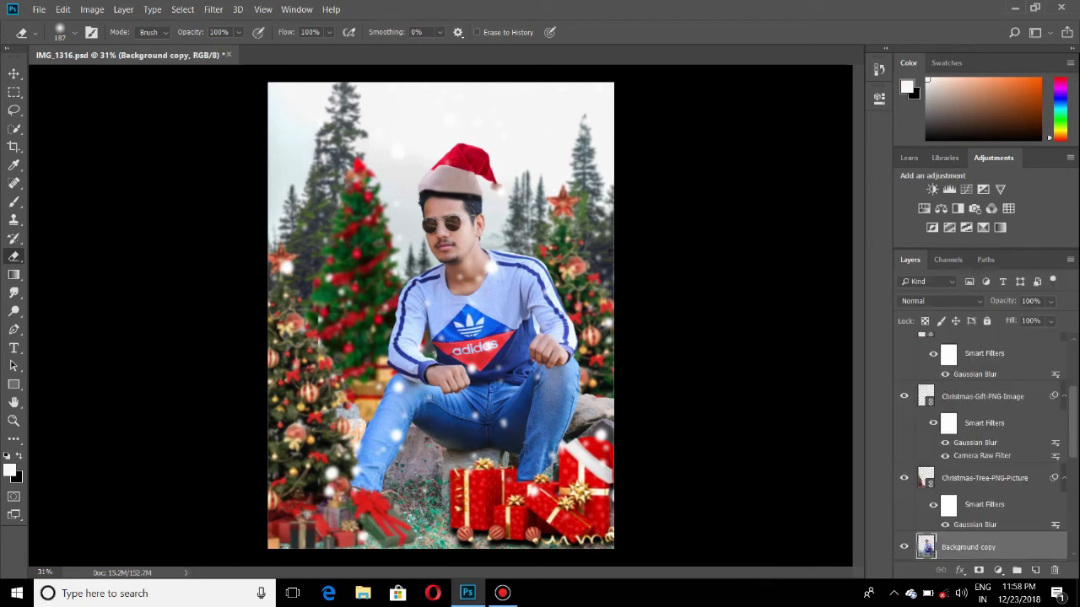
{"action": "left_click_drag", "start_coordinate": [1074, 434], "coordinate": [1076, 378]}
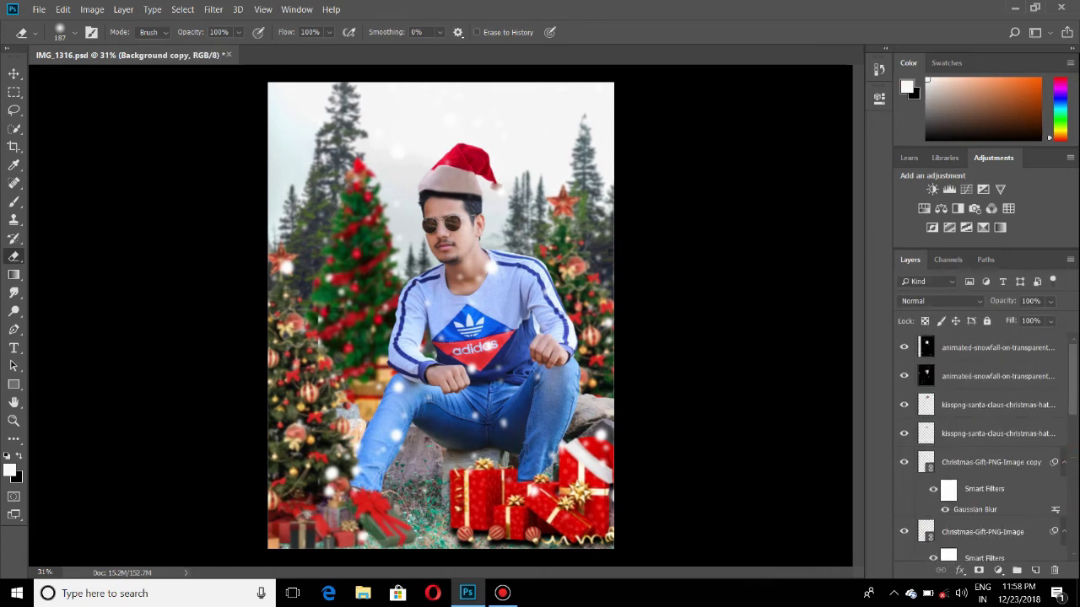
{"action": "left_click", "coordinate": [1020, 405]}
{"action": "left_click", "coordinate": [1020, 432], "text": "shift"}
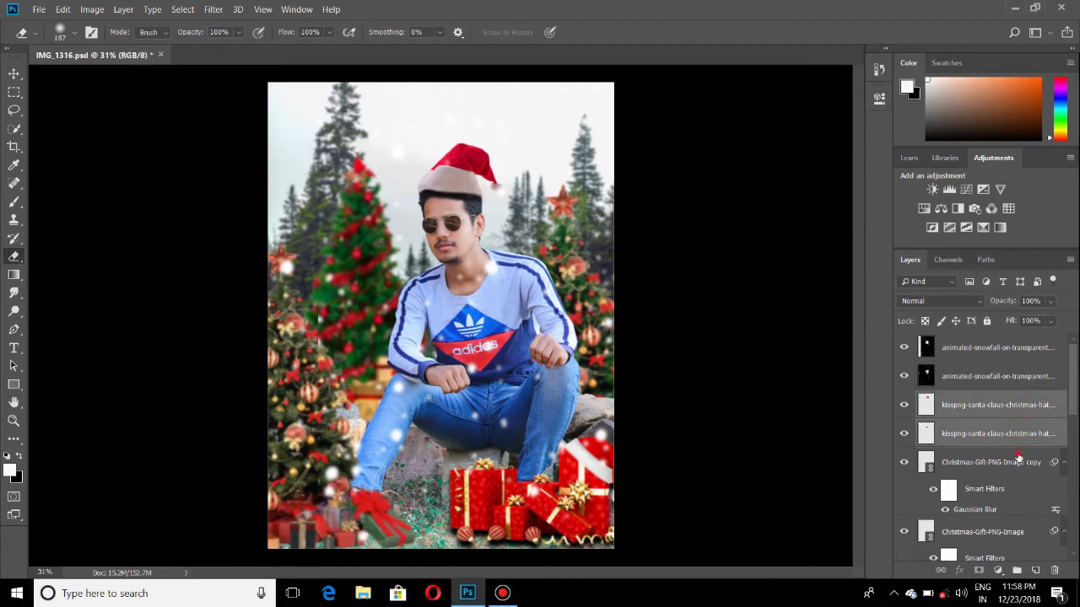
{"action": "left_click", "coordinate": [1018, 460], "text": "shift"}
- Add the gift, Christmas-tree and bottom photo layers to the selection
{"action": "left_click_drag", "start_coordinate": [1076, 406], "coordinate": [1075, 451]}
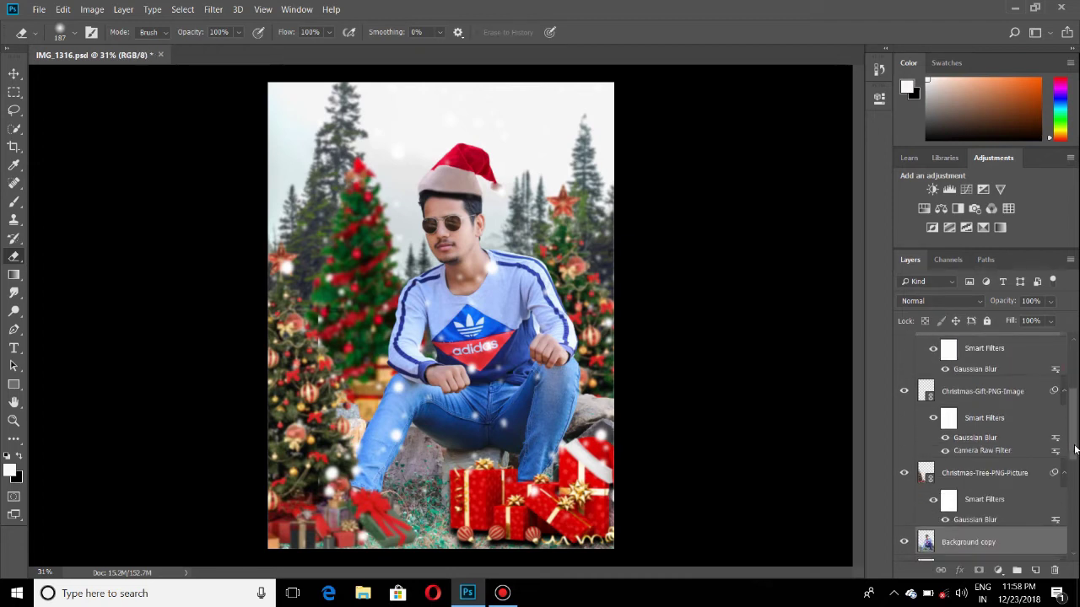
{"action": "left_click", "coordinate": [998, 393], "text": "shift"}
{"action": "left_click", "coordinate": [979, 476], "text": "shift"}
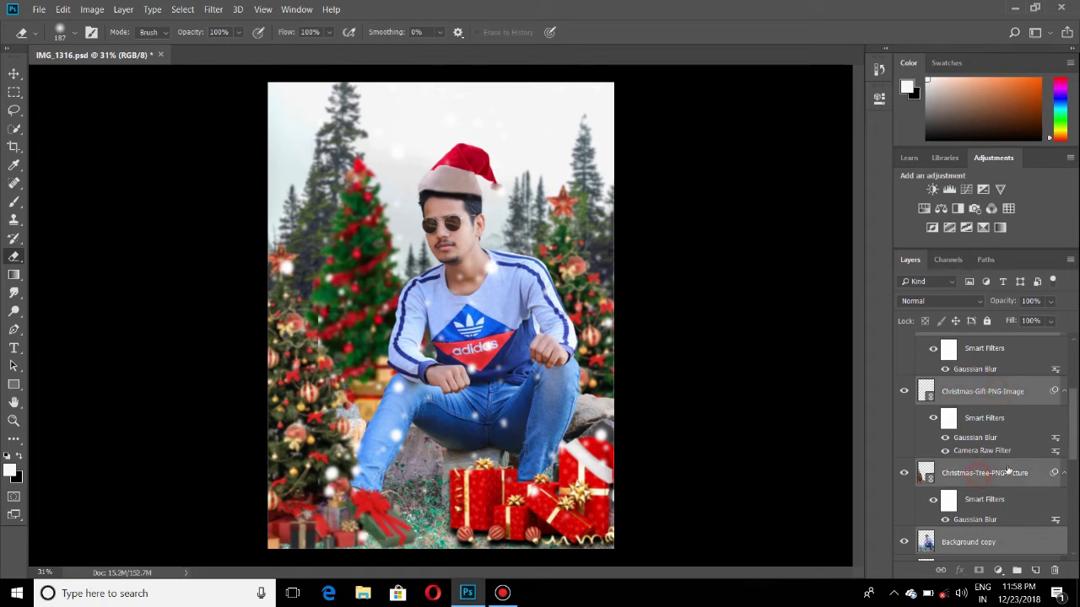
{"action": "scroll", "coordinate": [989, 455], "scroll_direction": "down", "scroll_amount": 5}
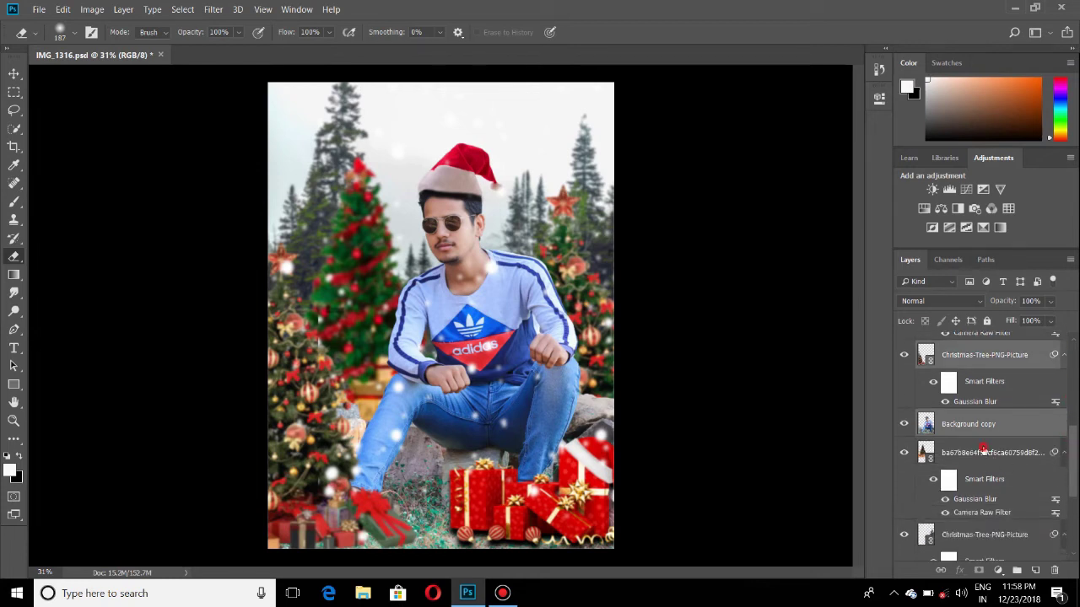
{"action": "left_click", "coordinate": [983, 453], "text": "shift"}
{"action": "left_click", "coordinate": [971, 541], "text": "shift"}
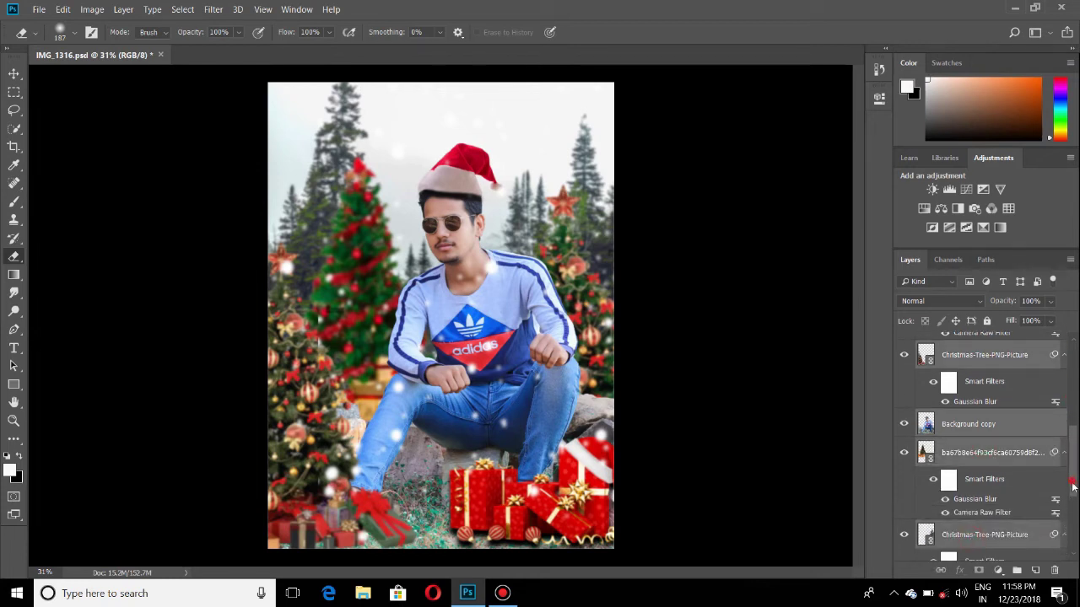
{"action": "left_click_drag", "start_coordinate": [1073, 487], "coordinate": [1074, 525]}
{"action": "left_click", "coordinate": [989, 507], "text": "shift"}
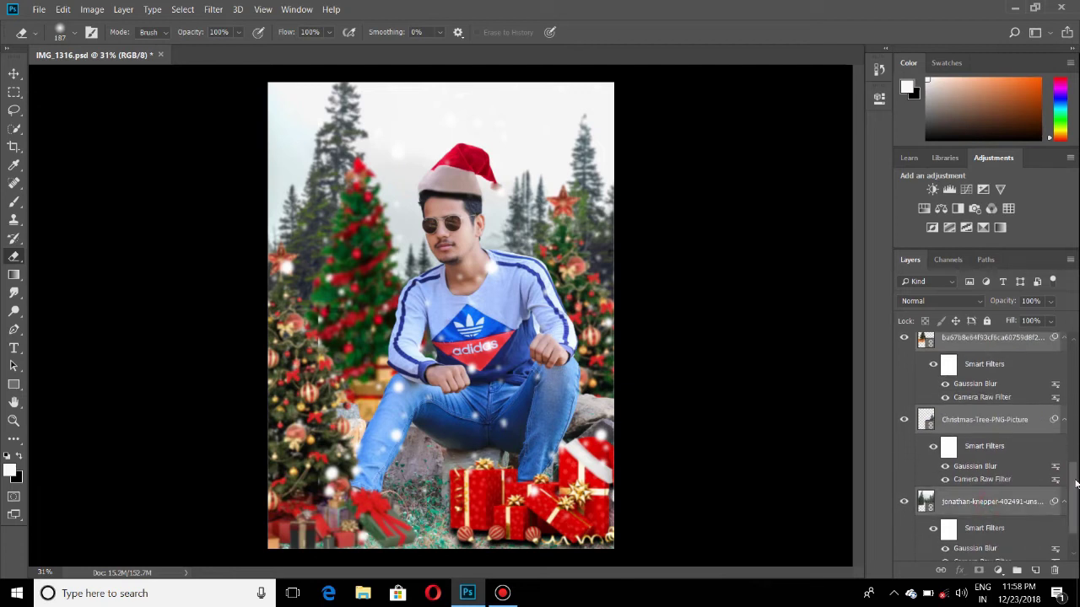
- Merge the selected layers into one and toggle its visibility to compare with the original
{"action": "right_click", "coordinate": [989, 515]}
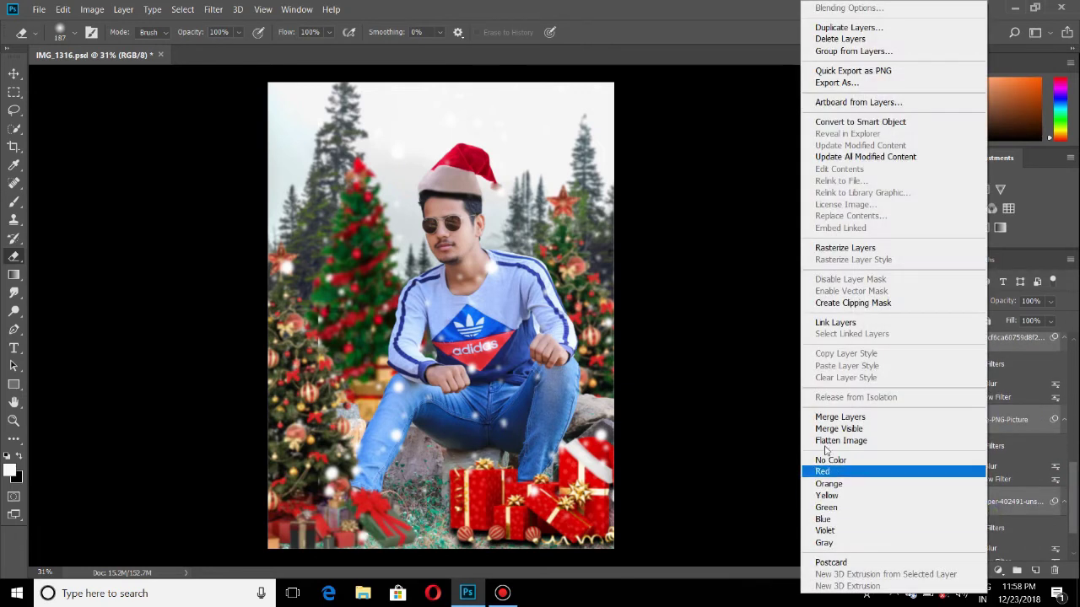
{"action": "left_click", "coordinate": [835, 417]}
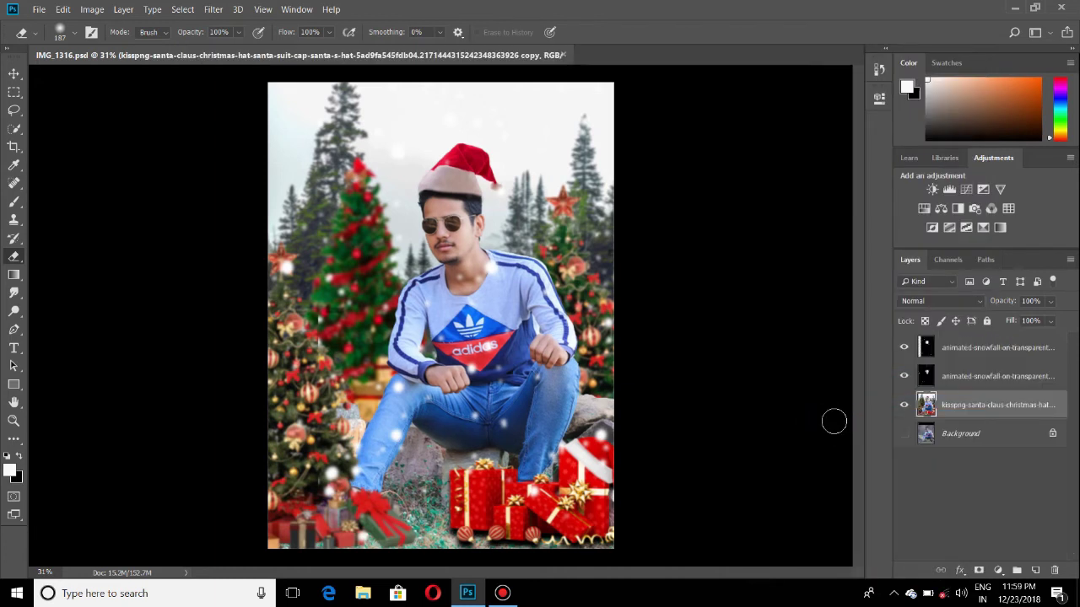
{"action": "left_click", "coordinate": [904, 434]}
{"action": "left_click", "coordinate": [905, 405]}
{"action": "left_click", "coordinate": [904, 404]}
{"action": "left_click", "coordinate": [904, 405]}
- Open Camera Raw, cancel without changes, and hide the lower snowfall layer
{"action": "left_click", "coordinate": [211, 9]}
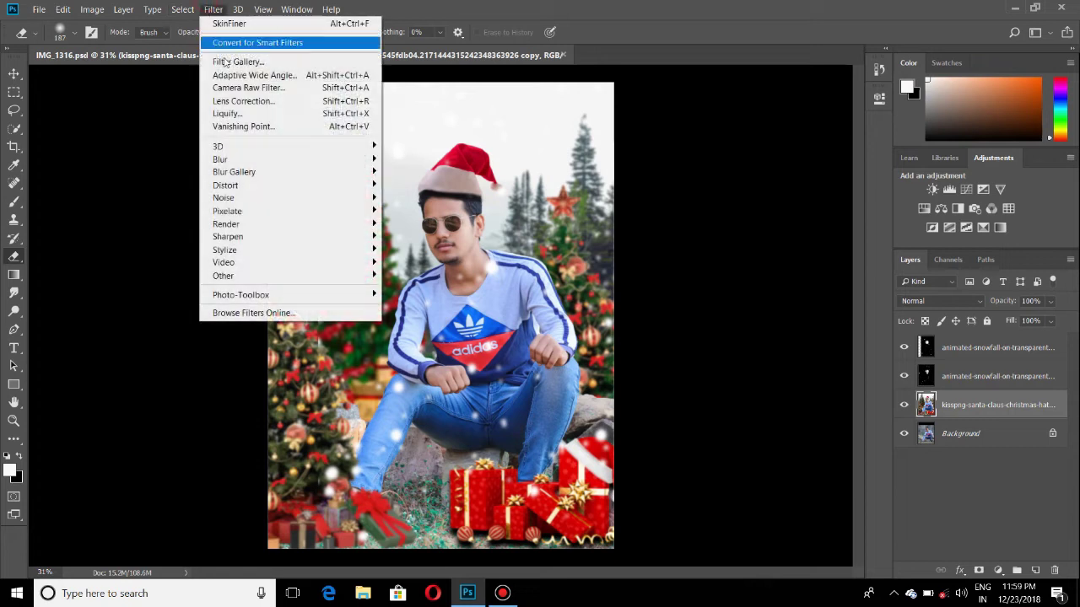
{"action": "left_click", "coordinate": [226, 88]}
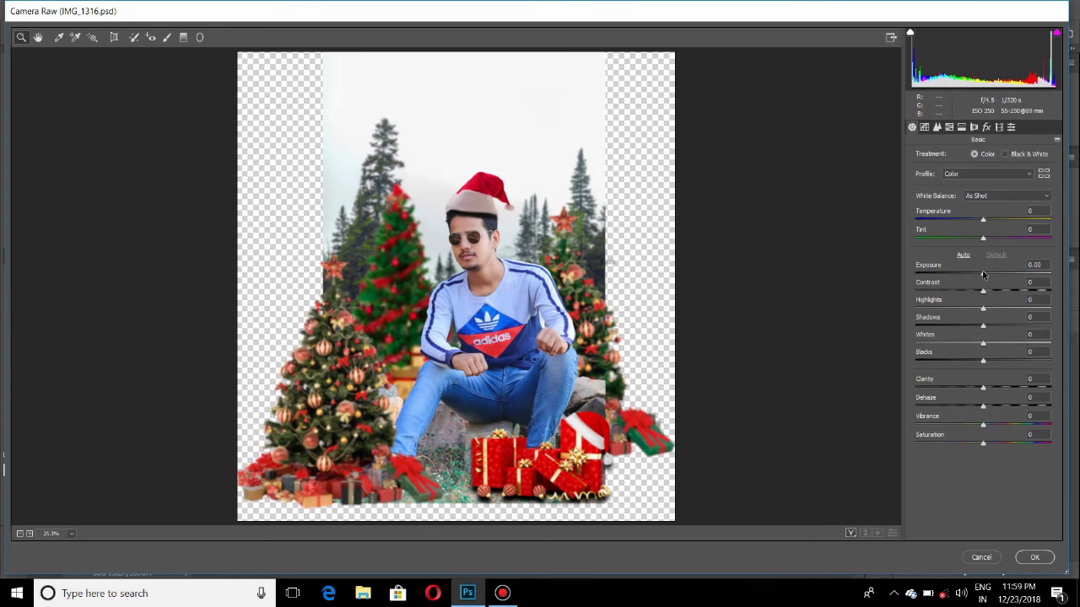
{"action": "left_click", "coordinate": [981, 557]}
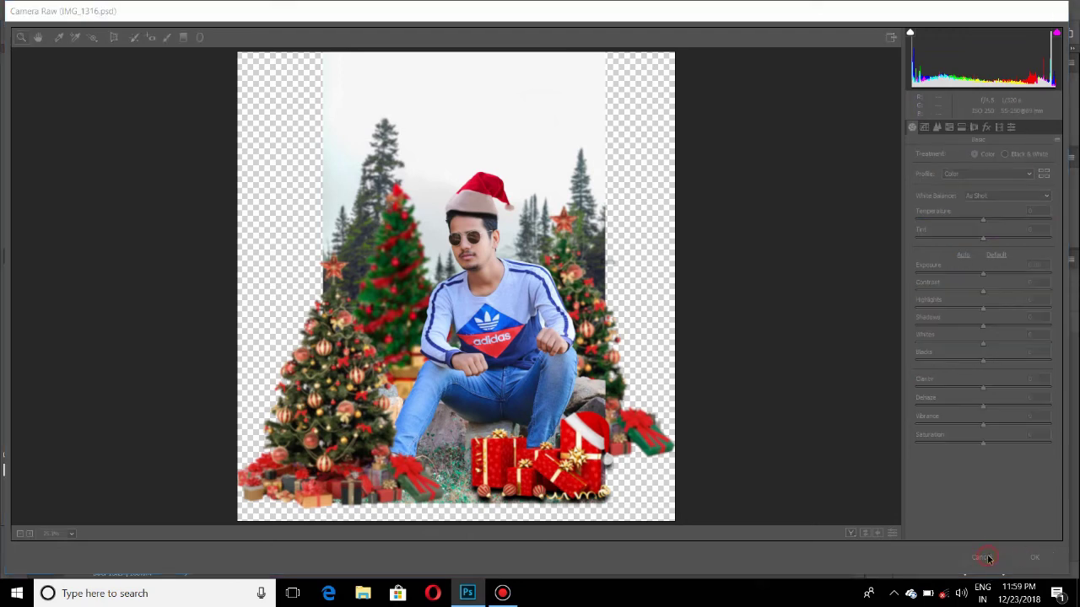
{"action": "left_click", "coordinate": [905, 375]}
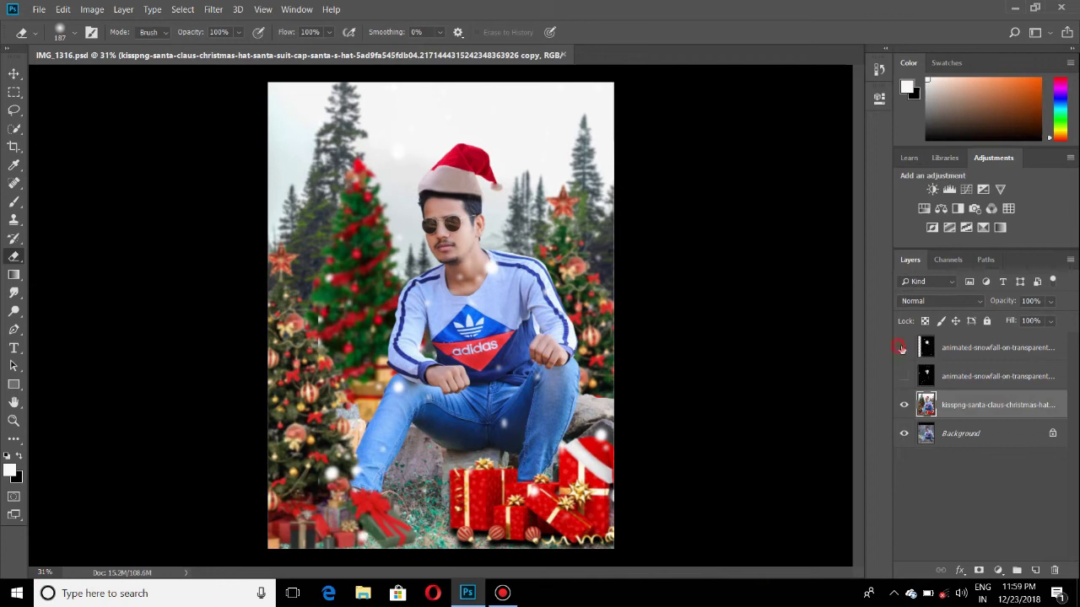
- Hide the top snowfall layer and flatten the image, discarding the hidden snowfall layers
{"action": "left_click", "coordinate": [903, 347]}
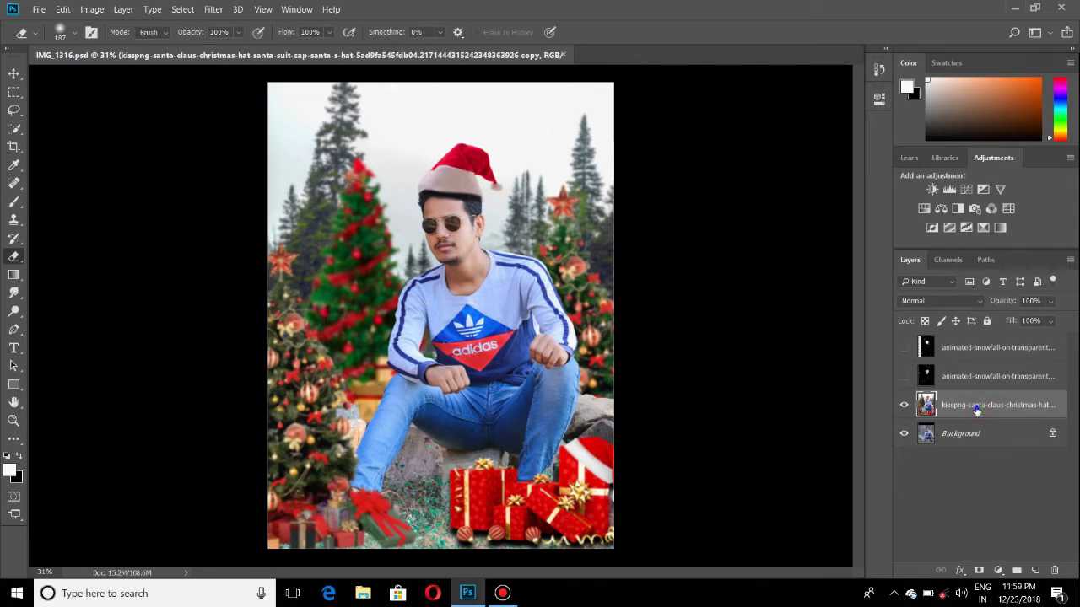
{"action": "right_click", "coordinate": [976, 409]}
{"action": "left_click", "coordinate": [900, 429]}
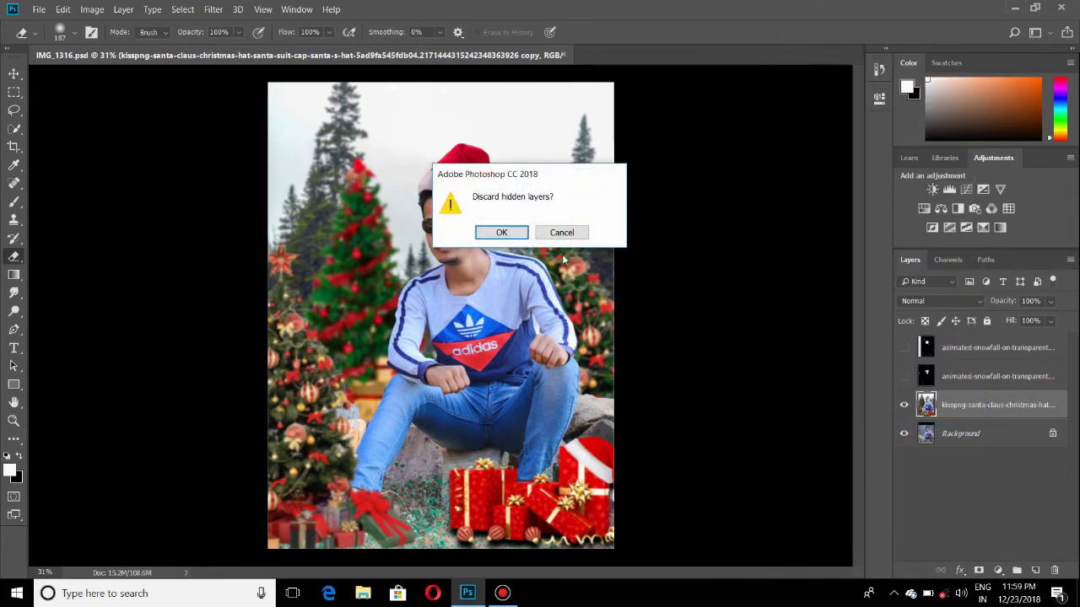
{"action": "left_click", "coordinate": [512, 232]}
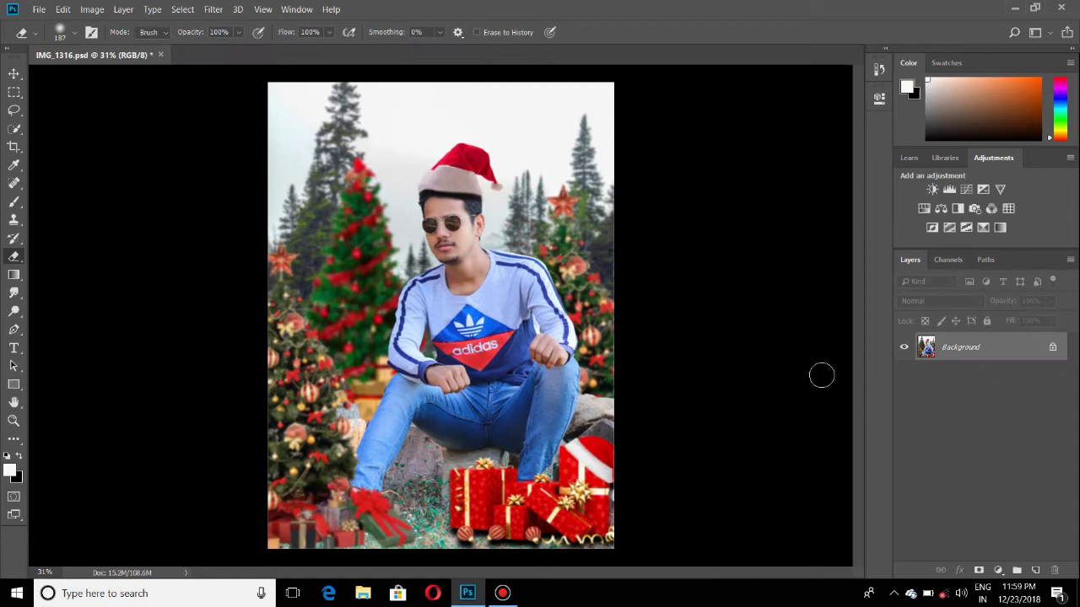
- Duplicate the flattened Background as Background copy and open Camera Raw Filter on it
{"action": "right_click", "coordinate": [990, 357]}
{"action": "left_click", "coordinate": [987, 379]}
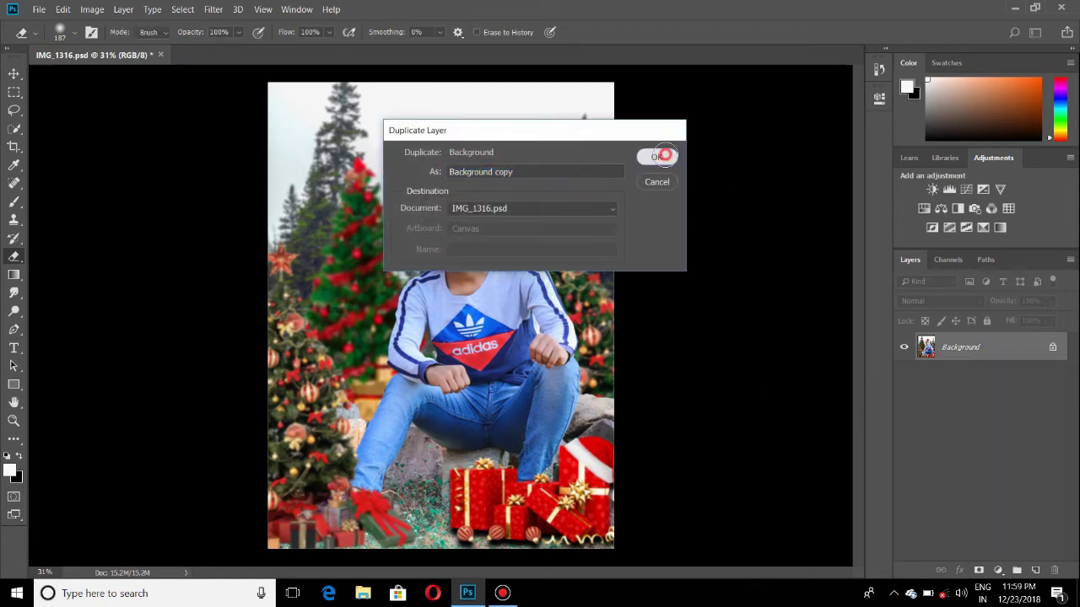
{"action": "left_click", "coordinate": [658, 156]}
{"action": "left_click", "coordinate": [213, 9]}
{"action": "left_click", "coordinate": [243, 89]}
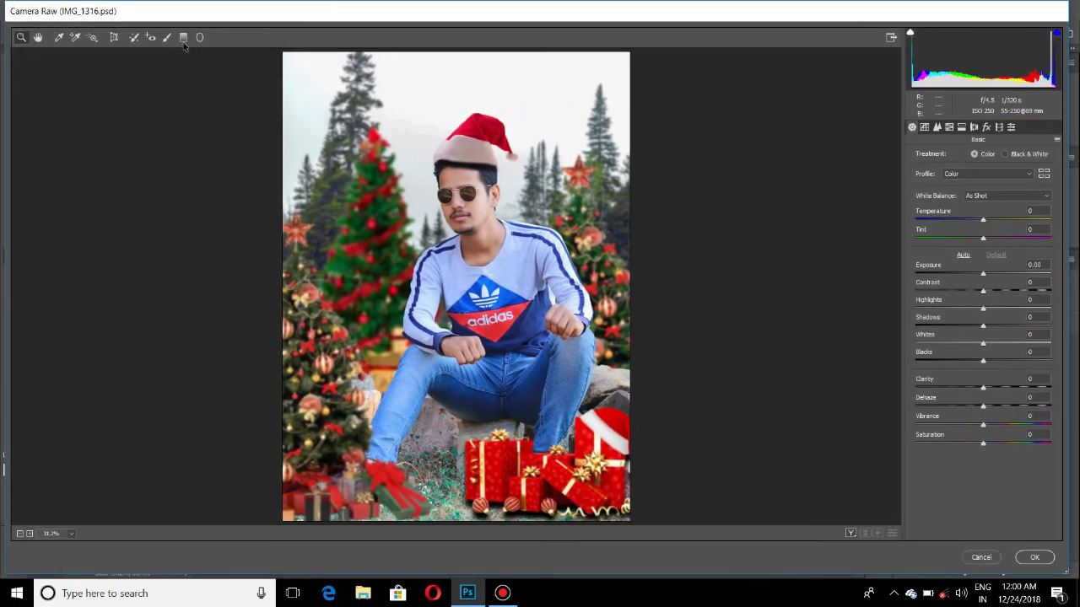
- Add a graduated filter up from the bottom edge at Exposure -2.30 and apply it
{"action": "left_click", "coordinate": [183, 38]}
{"action": "left_click_drag", "start_coordinate": [460, 523], "coordinate": [464, 496]}
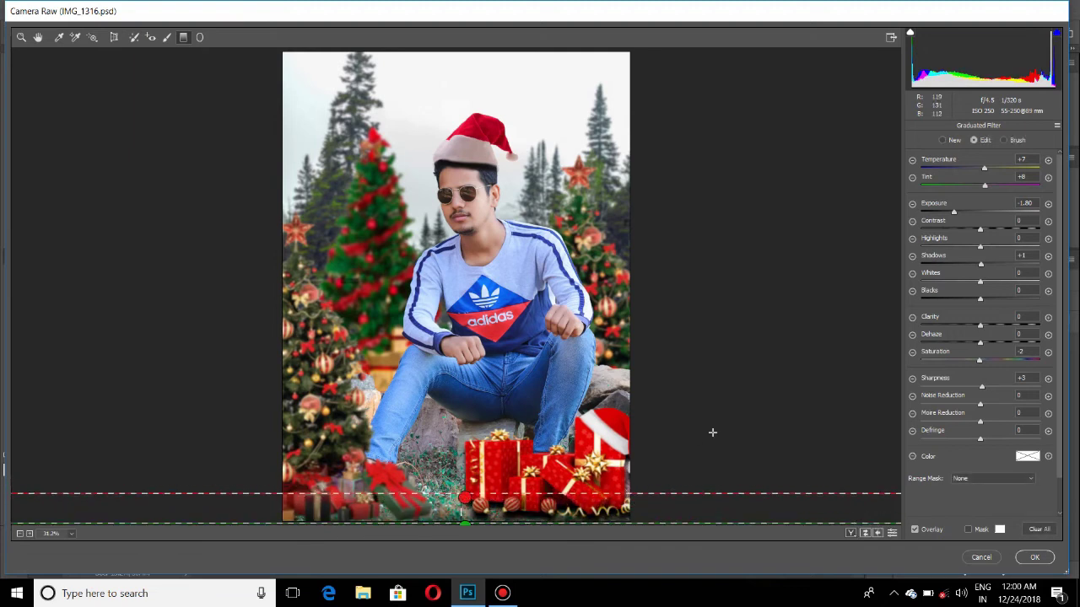
{"action": "left_click_drag", "start_coordinate": [952, 214], "coordinate": [949, 213]}
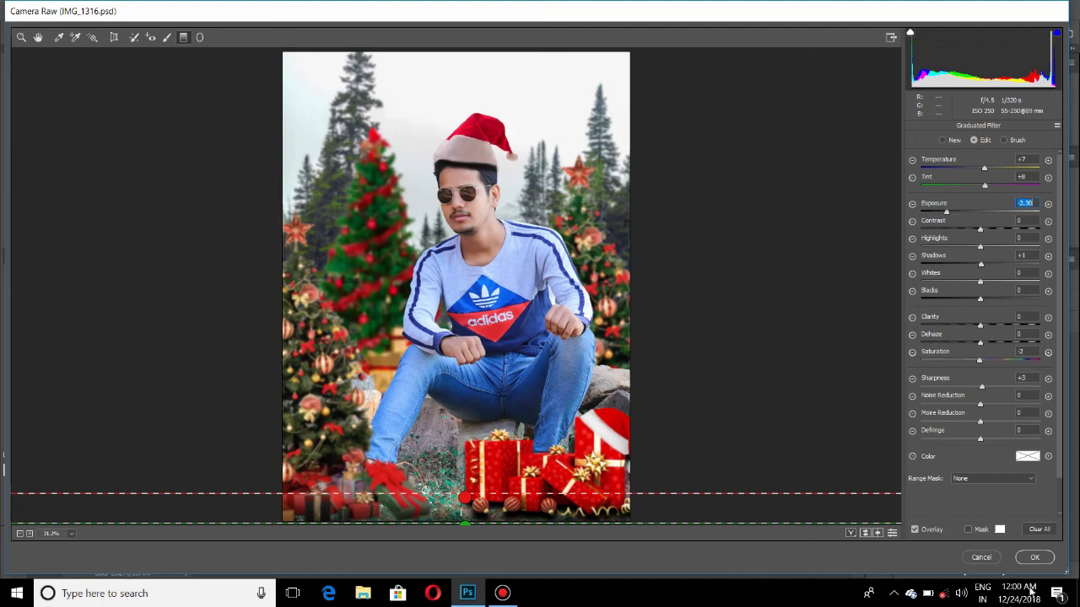
{"action": "left_click", "coordinate": [1034, 556]}
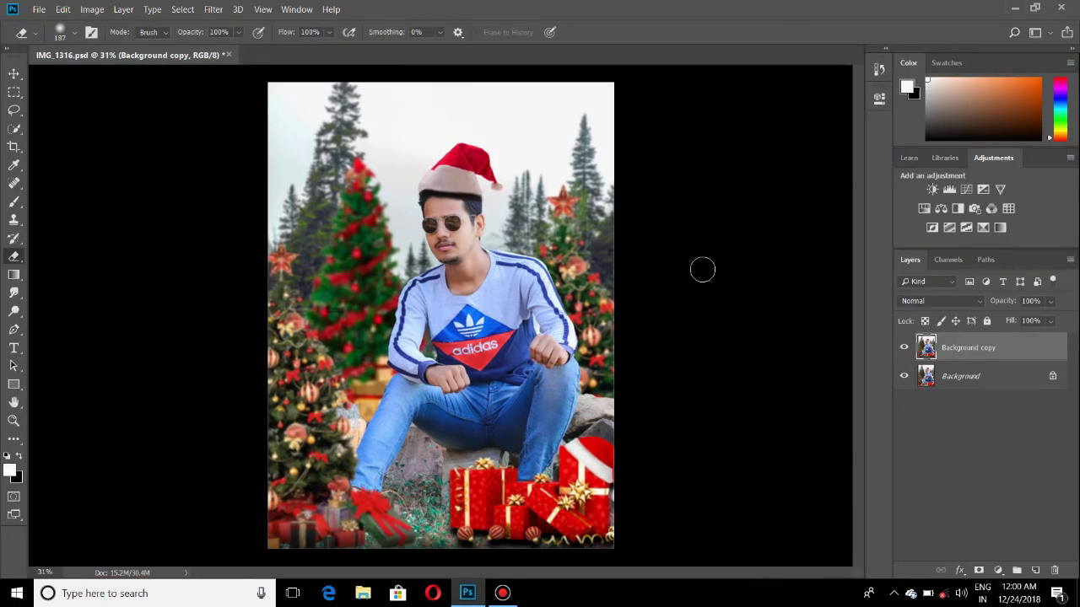
- In Camera Raw, set Exposure +0.15, Blacks 0 and Clarity +2
{"action": "left_click", "coordinate": [214, 9]}
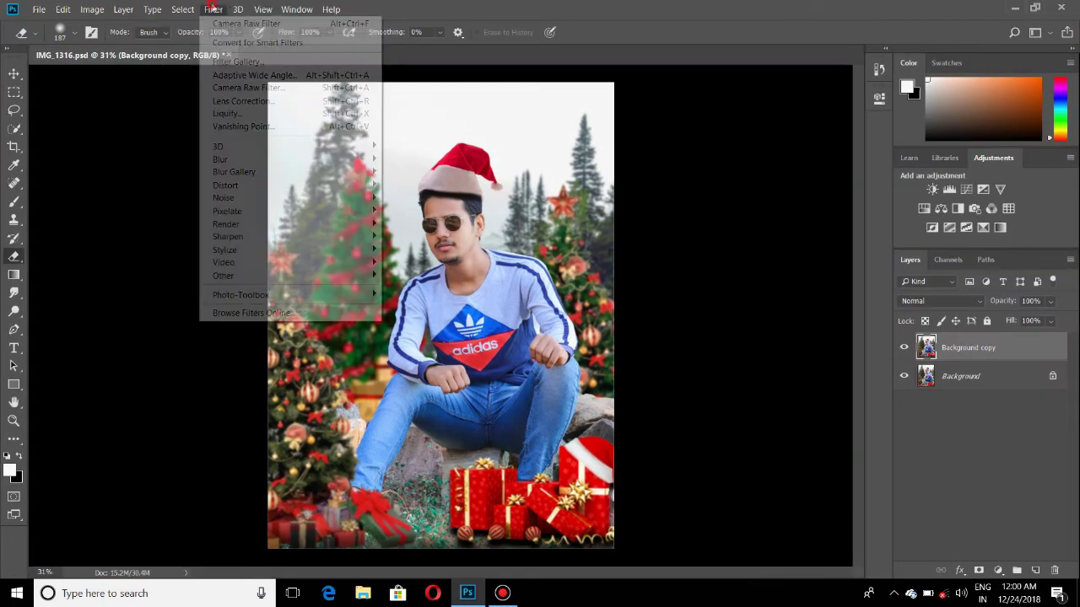
{"action": "left_click", "coordinate": [228, 89]}
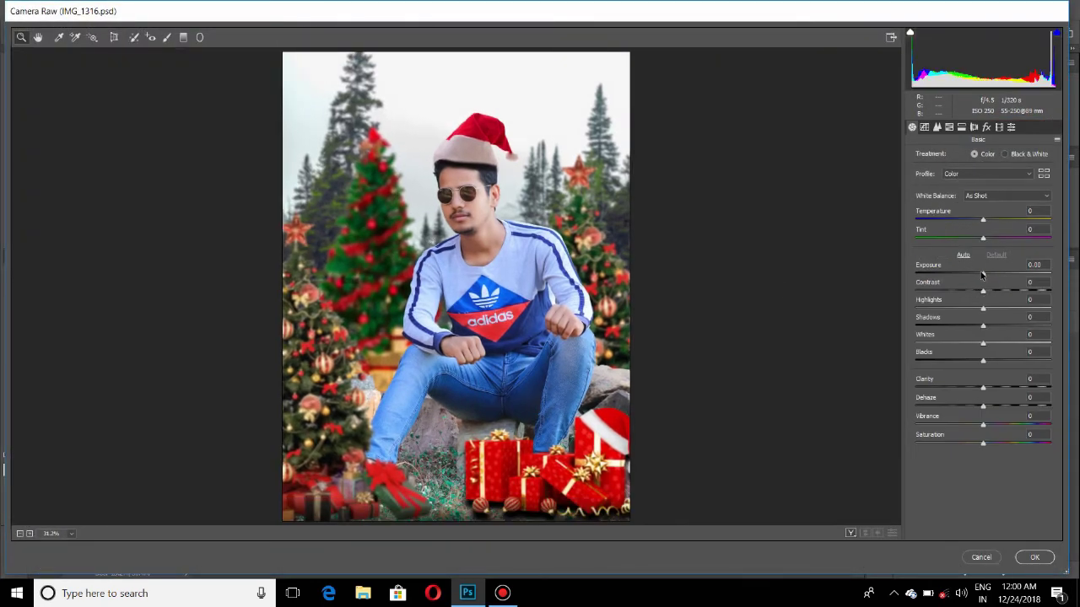
{"action": "left_click_drag", "start_coordinate": [982, 274], "coordinate": [989, 372]}
{"action": "double_click", "coordinate": [985, 360]}
{"action": "left_click", "coordinate": [985, 389]}
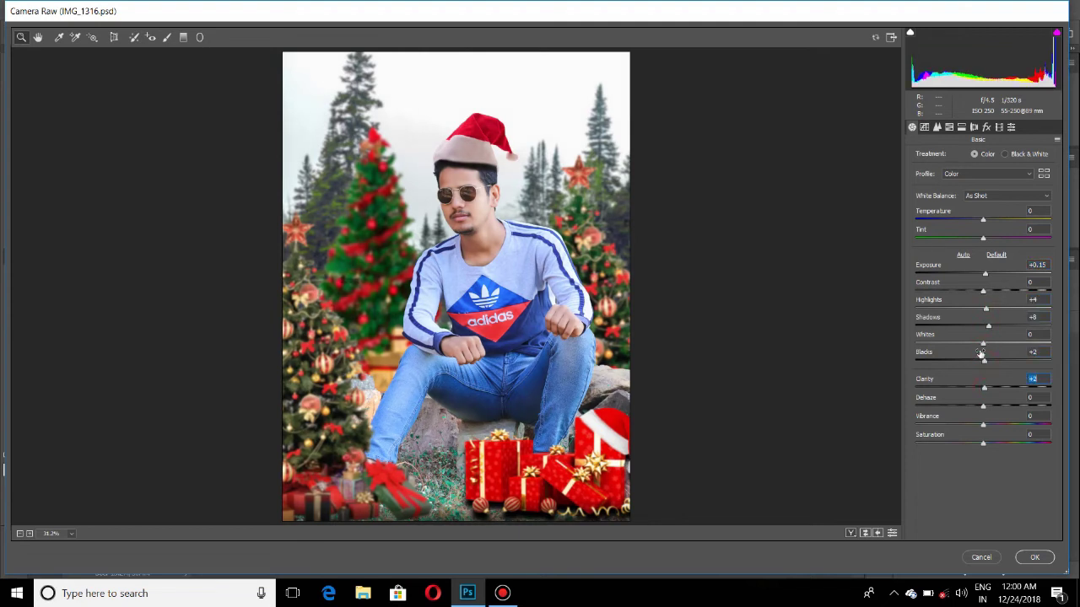
- In HSL Saturation, raise Blues to +12 and Reds to +2
{"action": "left_click", "coordinate": [937, 128]}
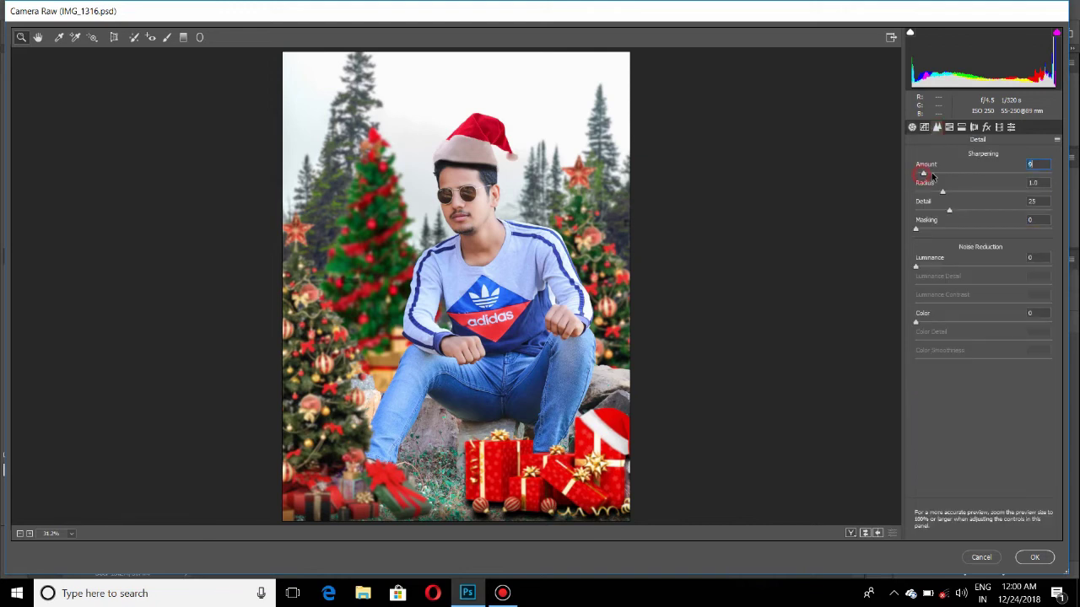
{"action": "left_click", "coordinate": [949, 128]}
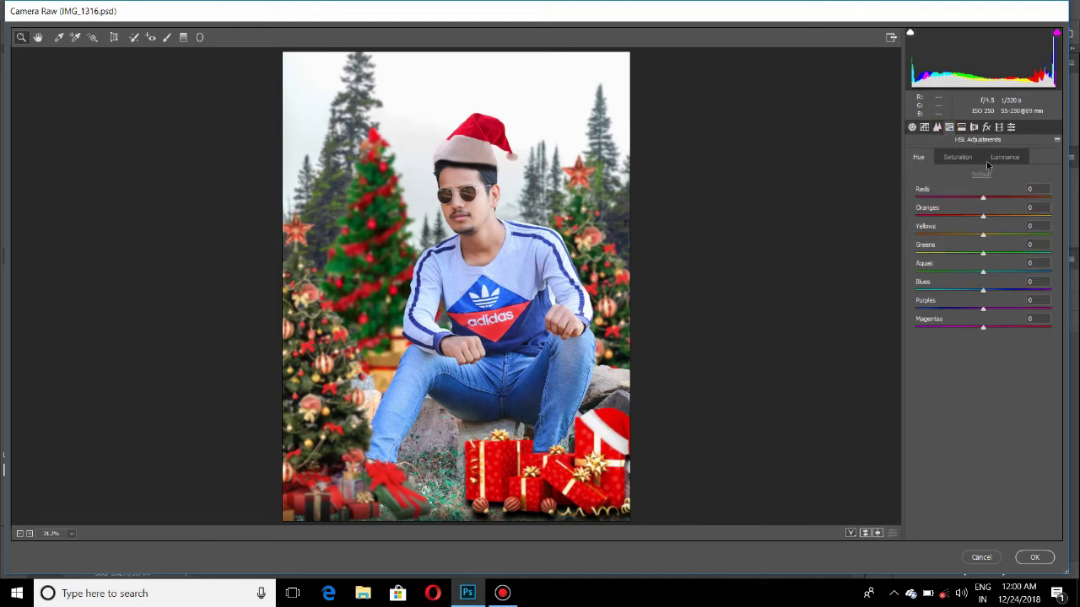
{"action": "left_click", "coordinate": [976, 160]}
{"action": "left_click_drag", "start_coordinate": [983, 287], "coordinate": [987, 271]}
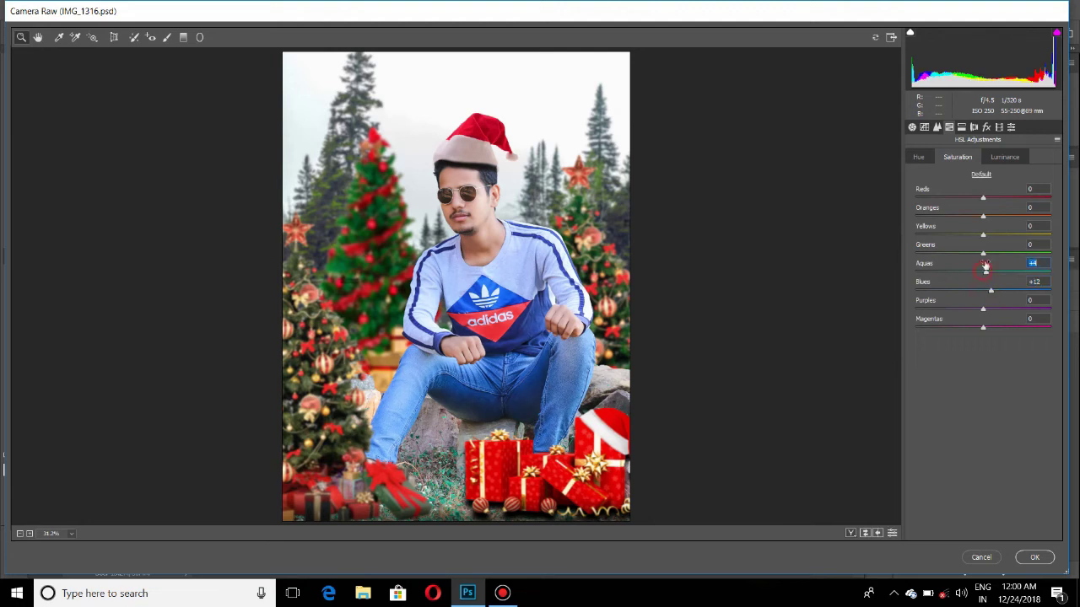
{"action": "left_click_drag", "start_coordinate": [985, 199], "coordinate": [990, 197]}
{"action": "left_click", "coordinate": [1004, 162]}
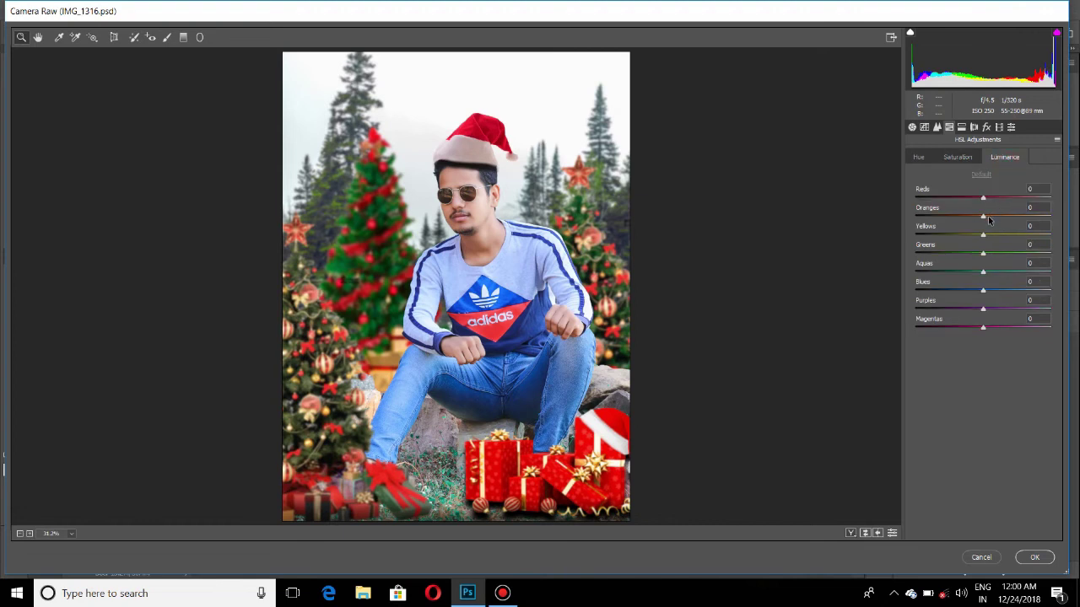
{"action": "left_click", "coordinate": [1011, 127]}
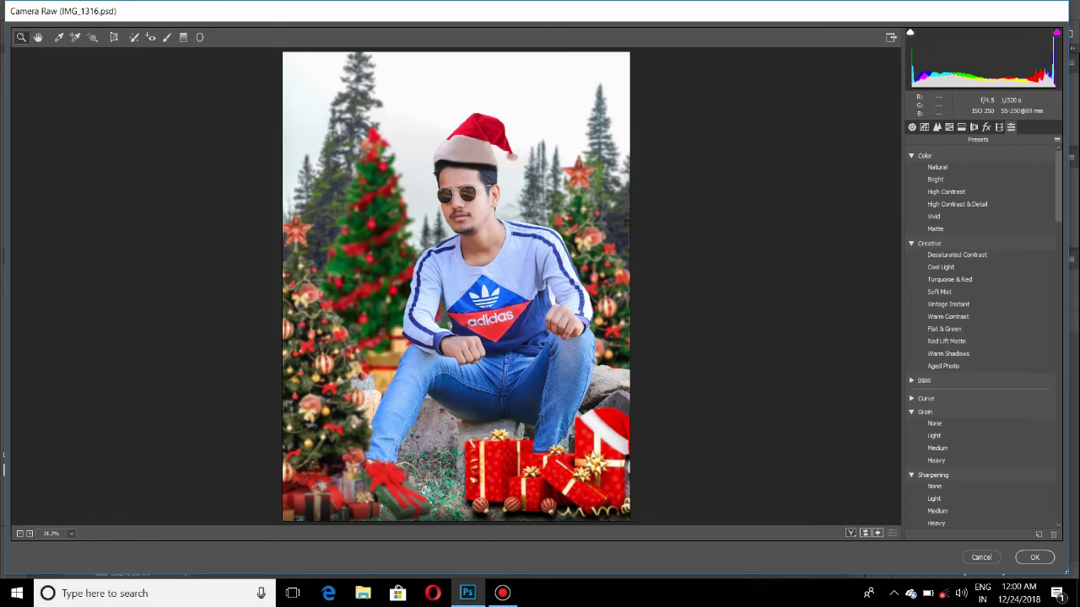
- Pick the Heavy vignetting preset after trying lighter ones, then apply the Camera Raw grade
{"action": "left_click_drag", "start_coordinate": [1058, 187], "coordinate": [1059, 228]}
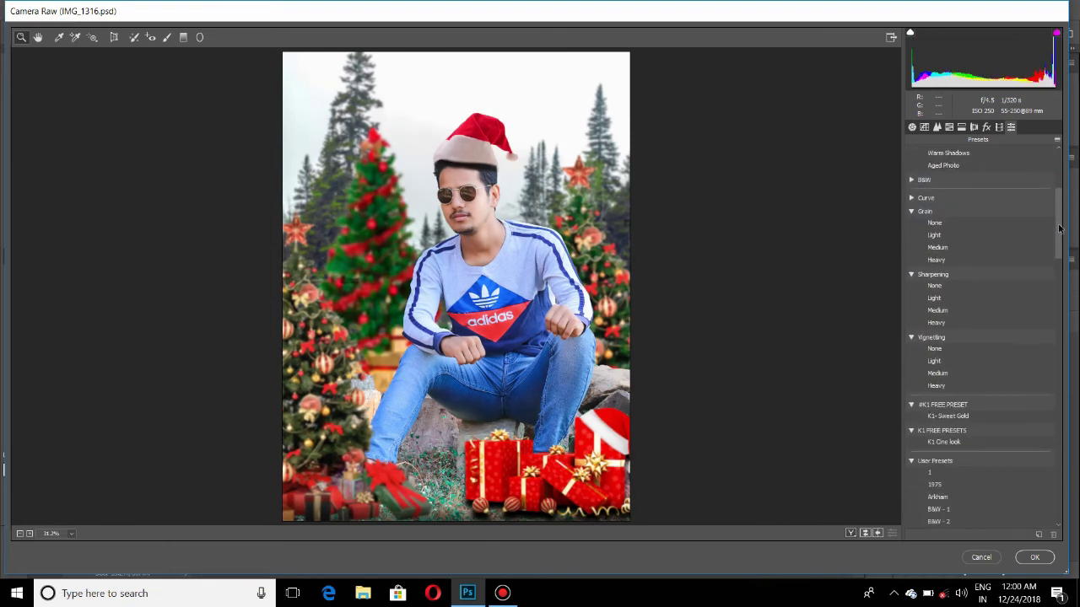
{"action": "left_click", "coordinate": [991, 373]}
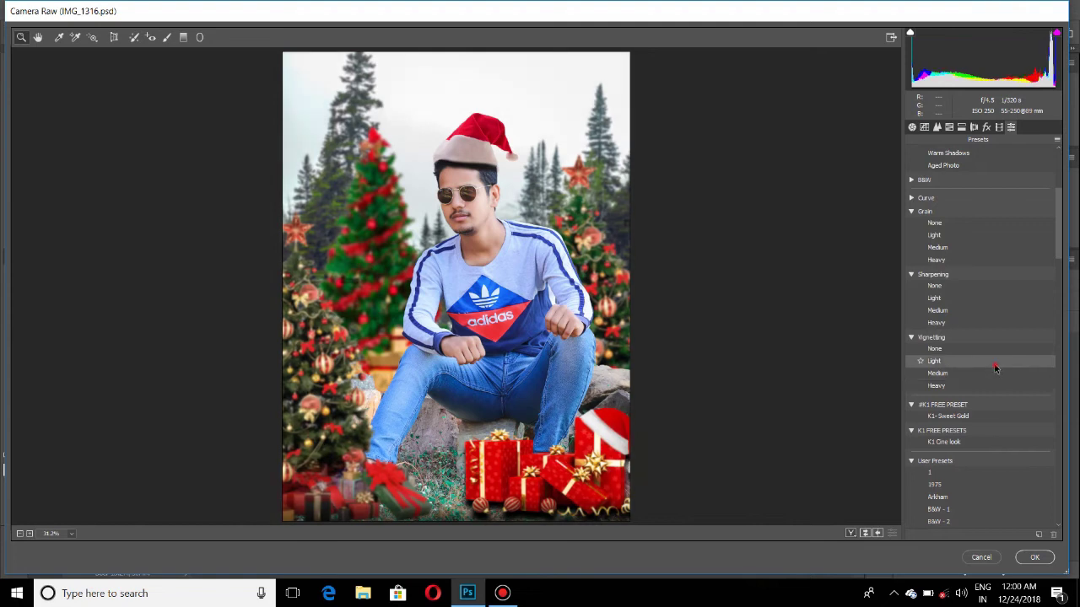
{"action": "left_click", "coordinate": [993, 361]}
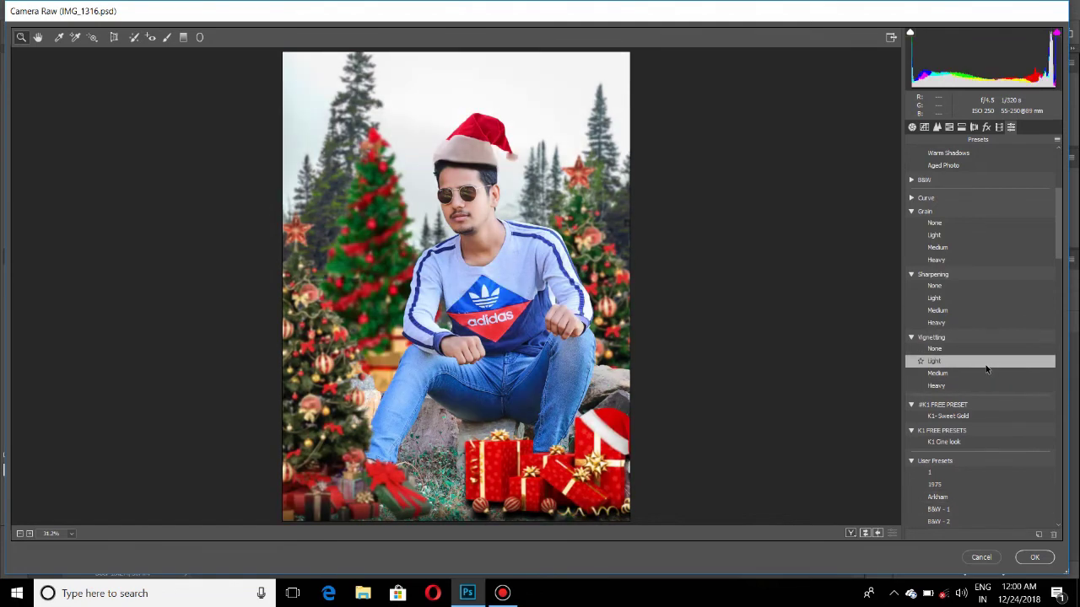
{"action": "left_click", "coordinate": [988, 374]}
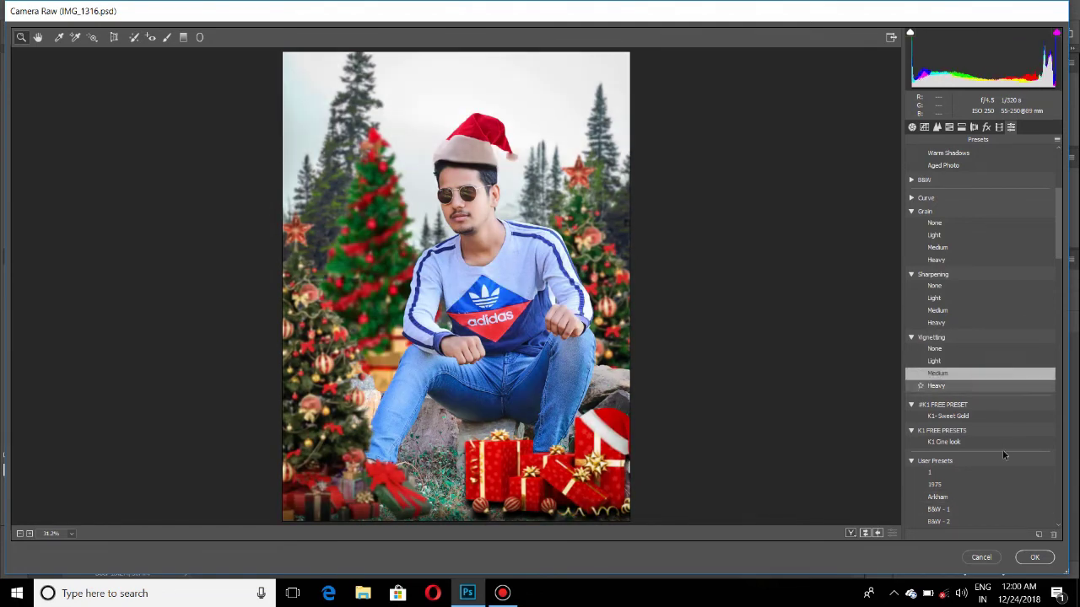
{"action": "left_click", "coordinate": [981, 386]}
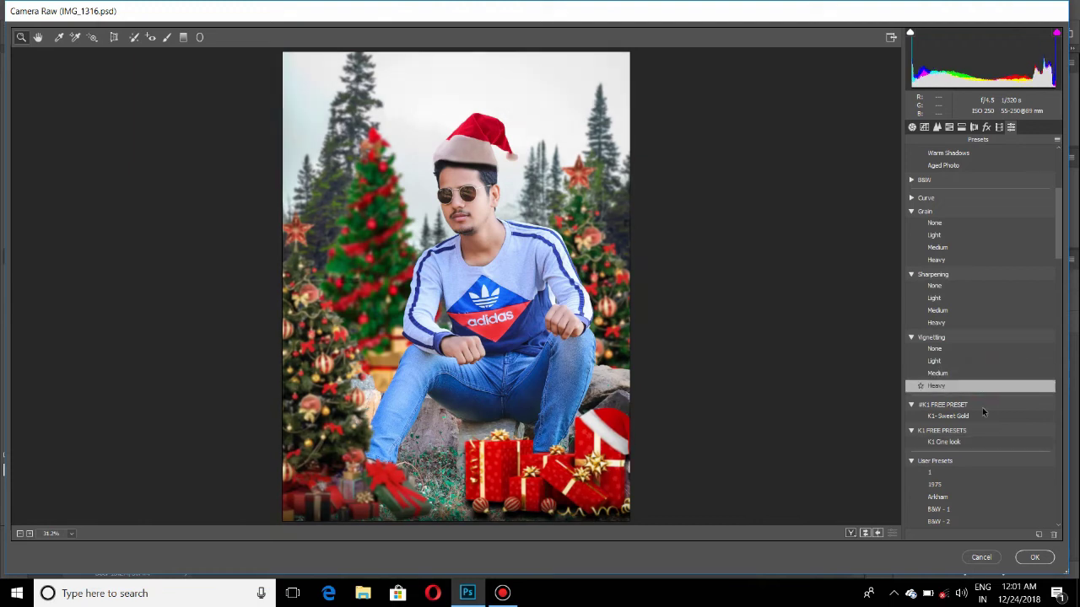
{"action": "left_click", "coordinate": [1034, 557]}
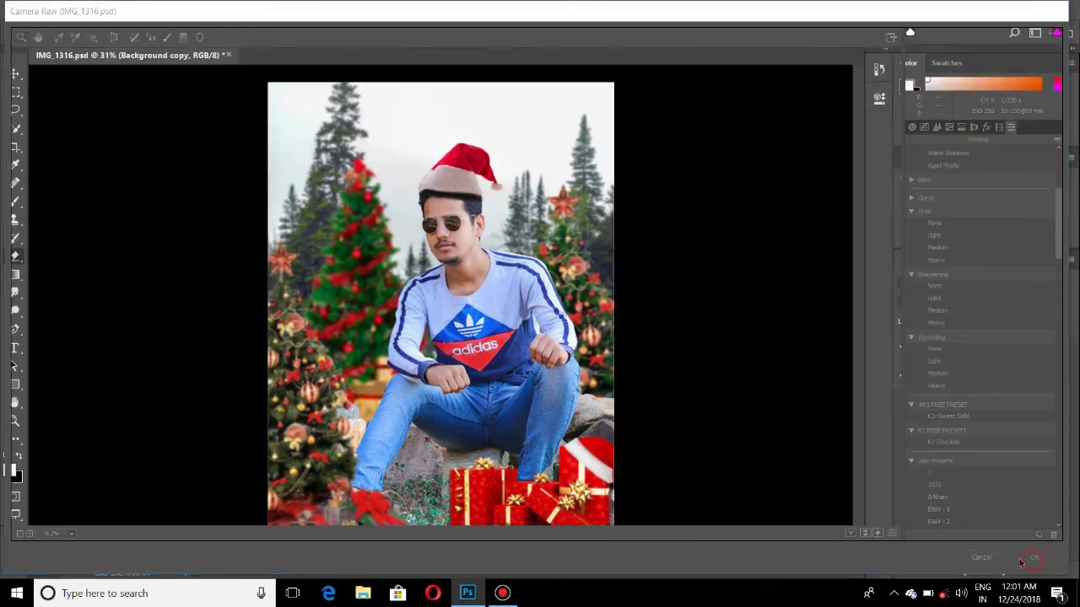
- Add a Color Balance adjustment layer with Cyan-Red +5 and Yellow-Blue +14
{"action": "left_click", "coordinate": [997, 570]}
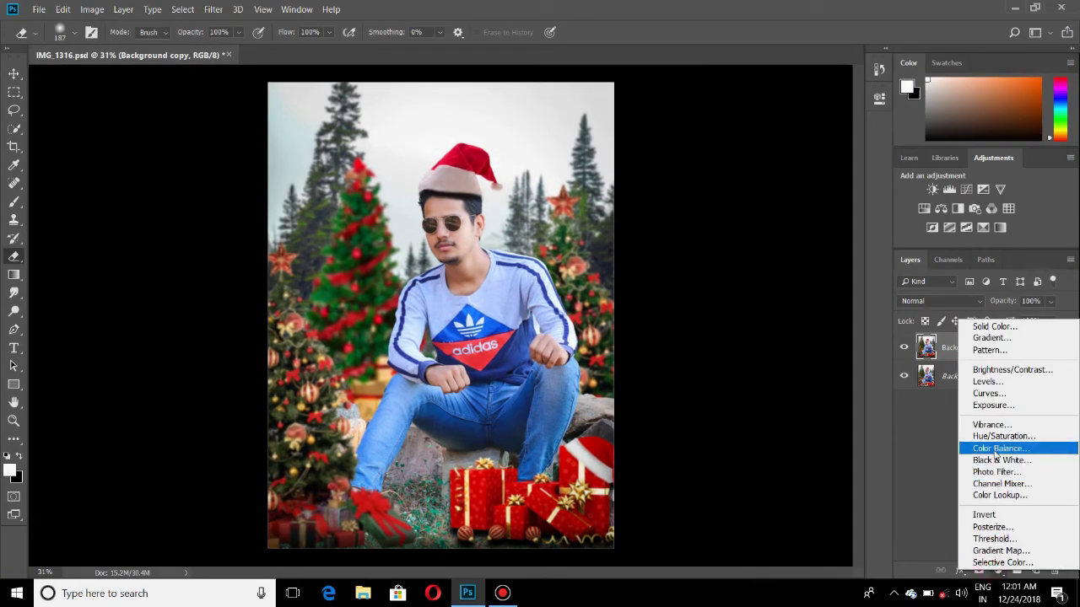
{"action": "left_click", "coordinate": [998, 448]}
{"action": "left_click_drag", "start_coordinate": [741, 171], "coordinate": [744, 173]}
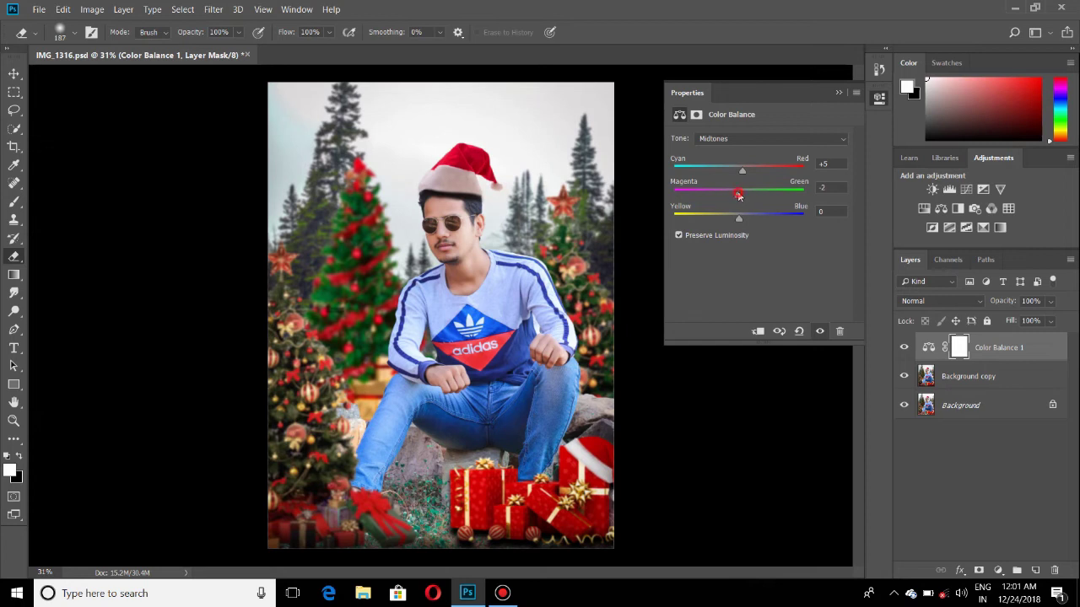
{"action": "left_click_drag", "start_coordinate": [749, 218], "coordinate": [748, 219]}
{"action": "left_click", "coordinate": [838, 93]}
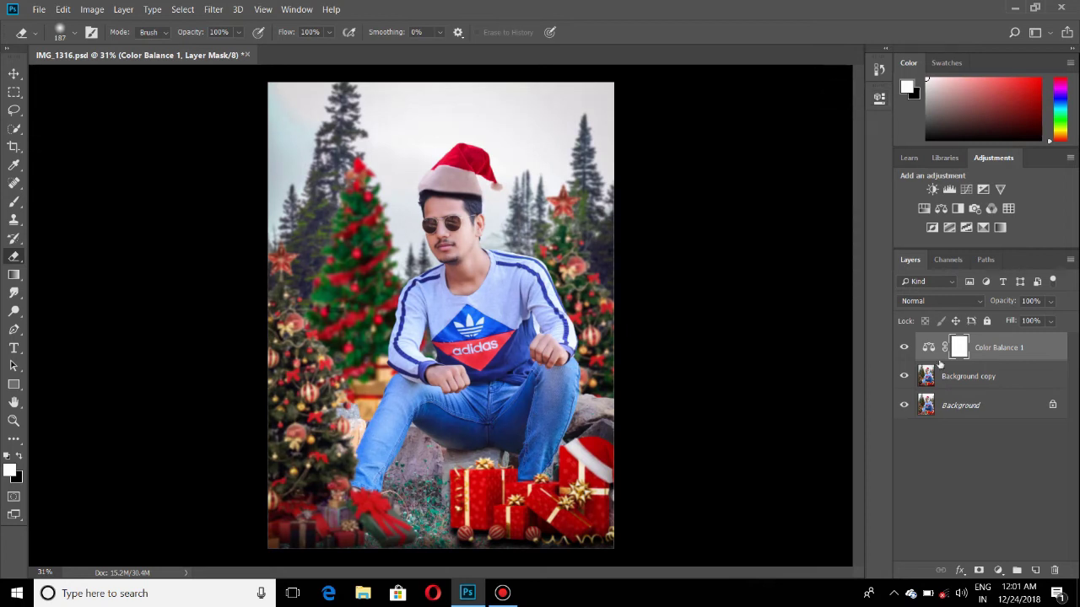
- Merge the Color Balance layer down into Background copy
{"action": "left_click", "coordinate": [1005, 351]}
{"action": "right_click", "coordinate": [1011, 349]}
{"action": "left_click", "coordinate": [927, 406]}
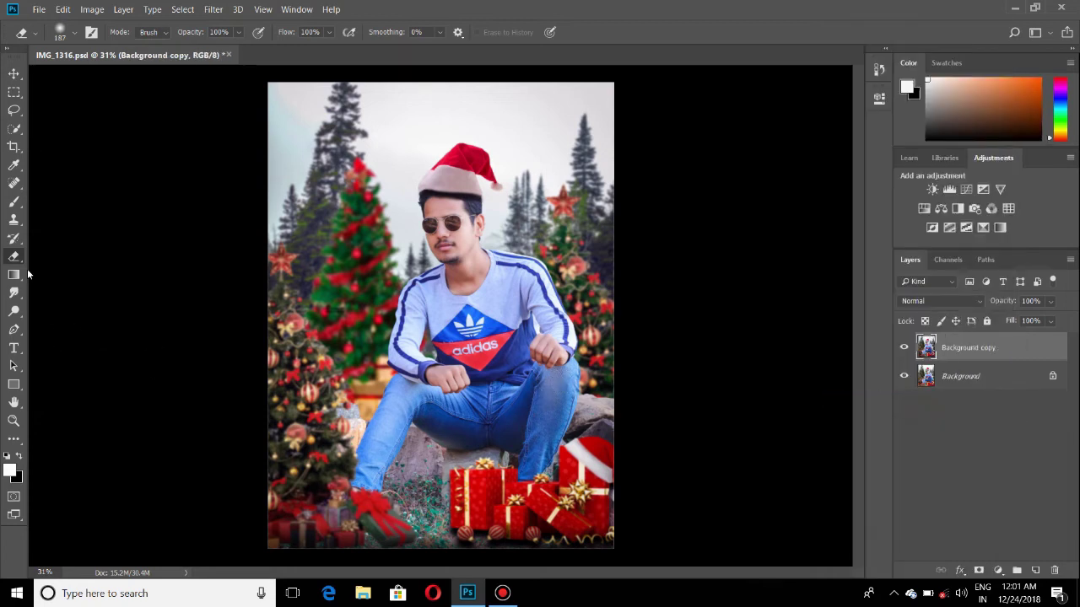
- Crop a strip off the bottom of the image in two passes
{"action": "left_click", "coordinate": [13, 147]}
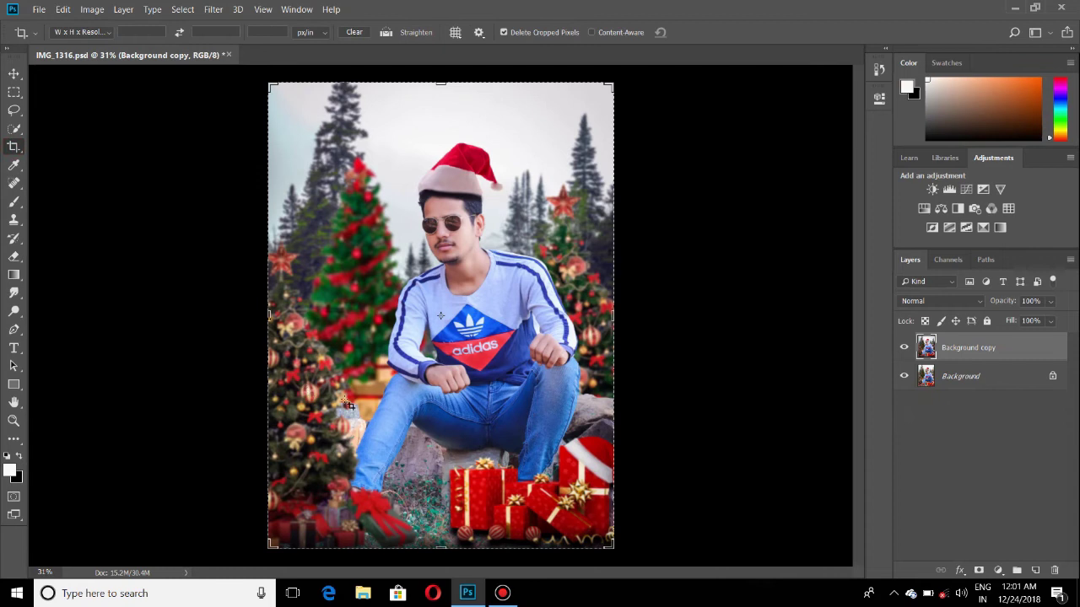
{"action": "left_click_drag", "start_coordinate": [444, 546], "coordinate": [443, 541]}
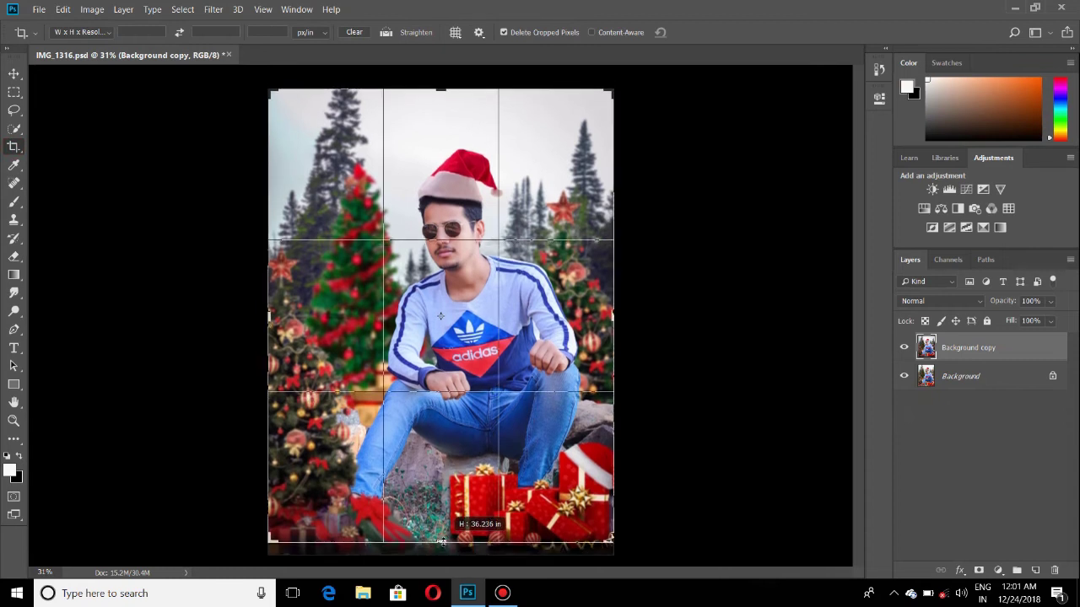
{"action": "left_click", "coordinate": [708, 32]}
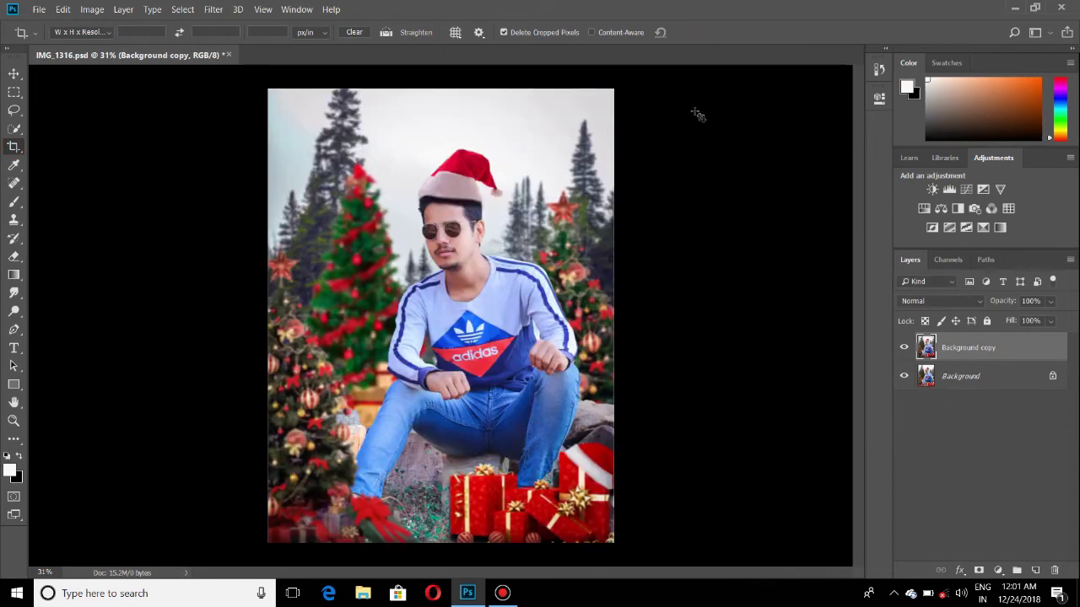
{"action": "left_click", "coordinate": [10, 147]}
{"action": "left_click_drag", "start_coordinate": [440, 544], "coordinate": [440, 531]}
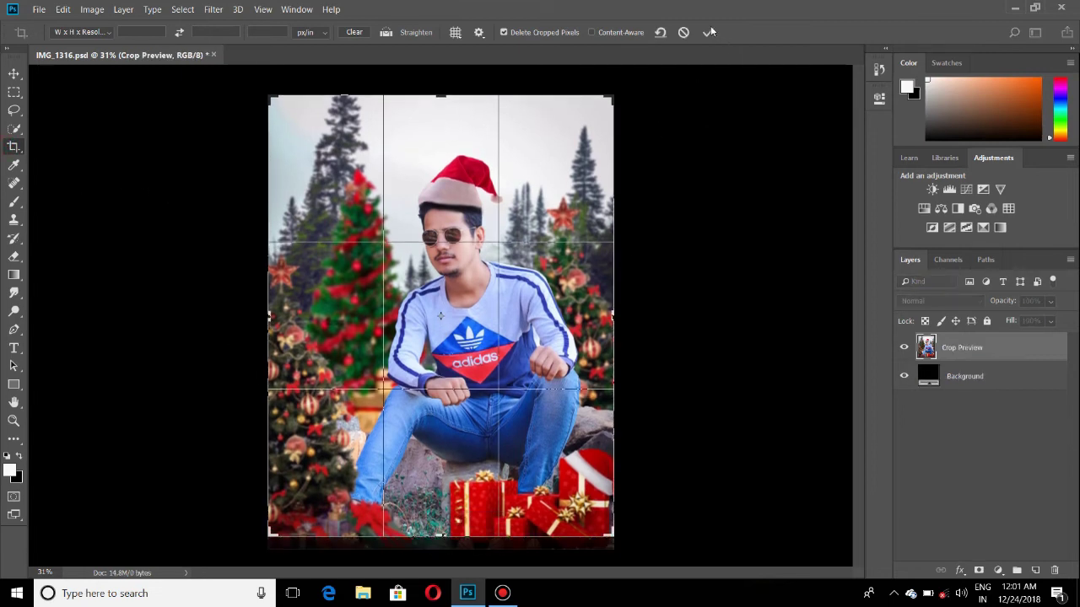
{"action": "left_click", "coordinate": [707, 32]}
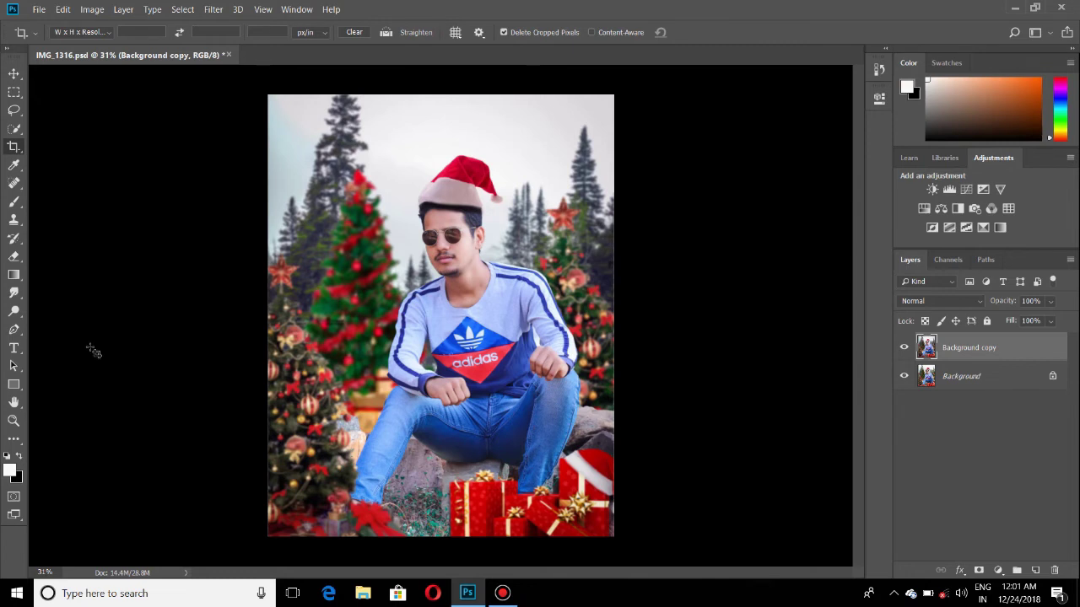
- Set the view magnification to 33%
{"action": "left_click", "coordinate": [44, 572]}
{"action": "type", "text": "33"}
{"action": "key", "text": "Return"}
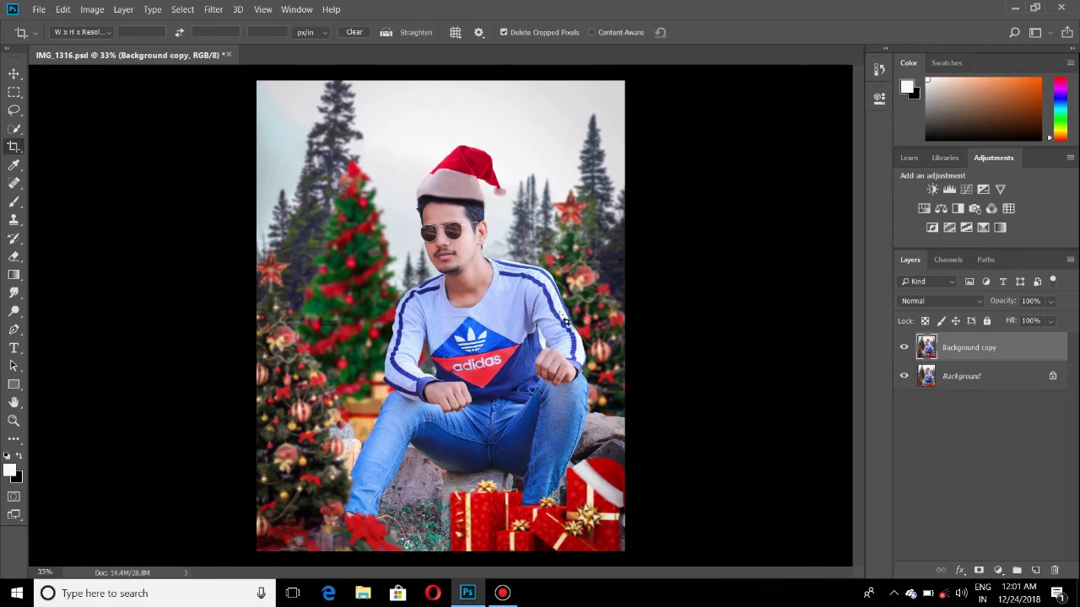
- Place the snowfall image as a linked layer and stretch it over the whole canvas
{"action": "left_click", "coordinate": [38, 9]}
{"action": "left_click", "coordinate": [104, 275]}
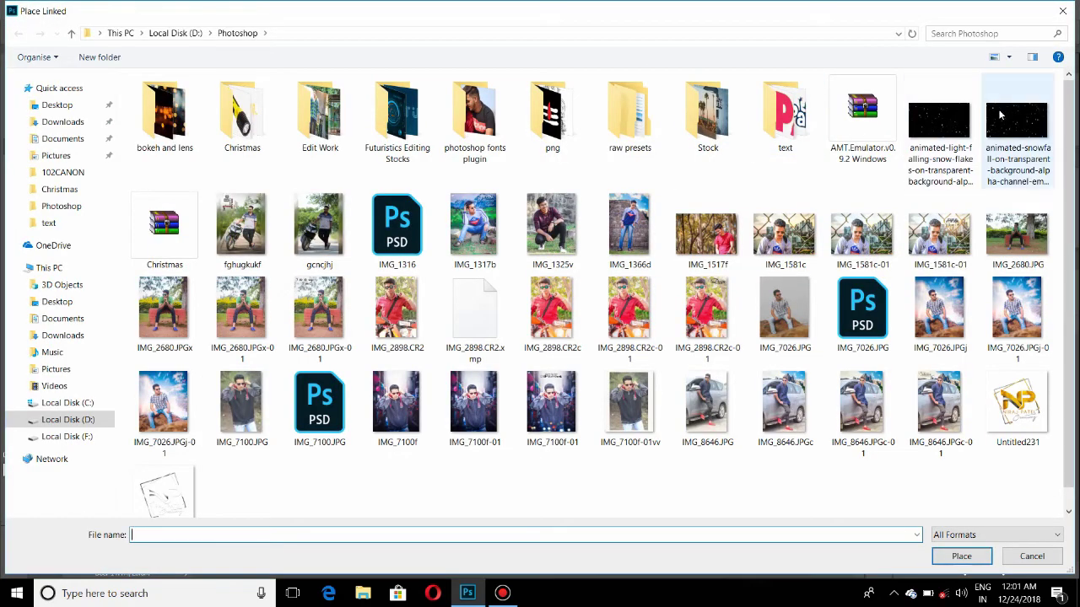
{"action": "left_click", "coordinate": [1001, 116]}
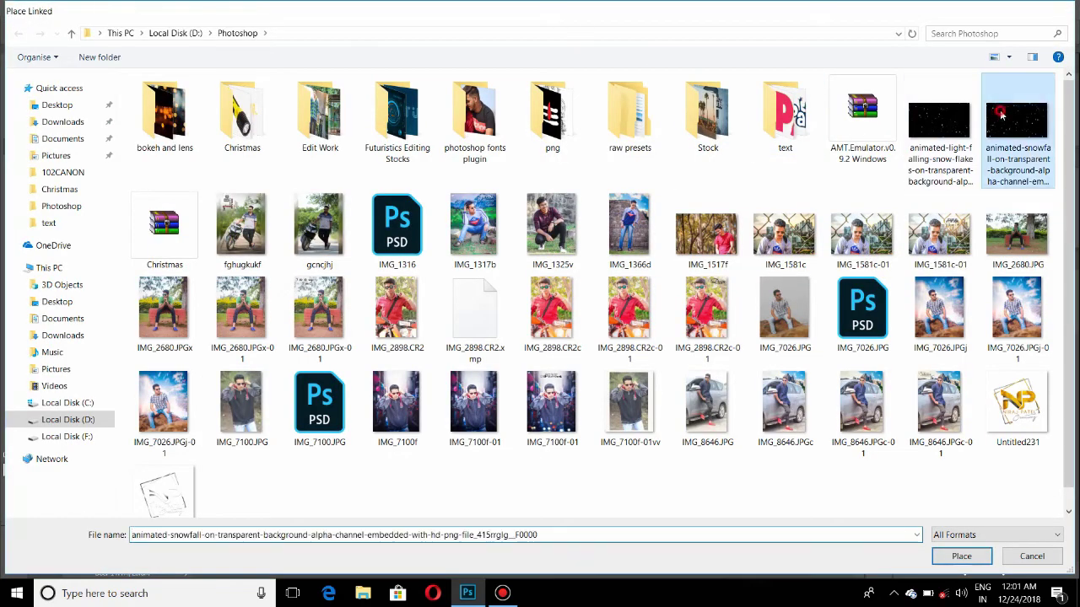
{"action": "double_click", "coordinate": [1000, 115]}
{"action": "left_click_drag", "start_coordinate": [567, 300], "coordinate": [565, 180]}
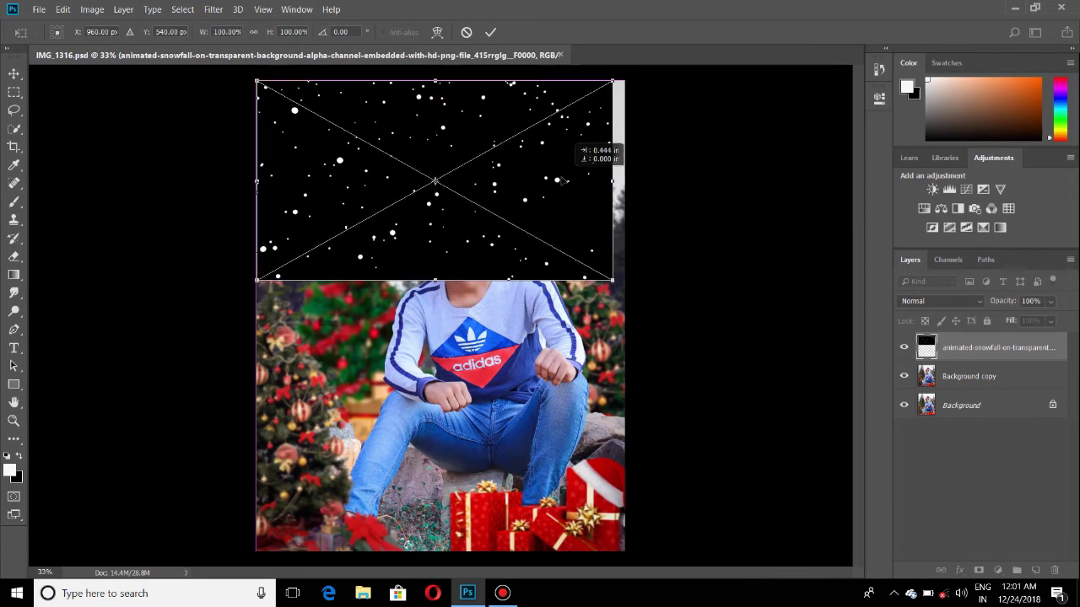
{"action": "left_click_drag", "start_coordinate": [694, 321], "coordinate": [962, 549]}
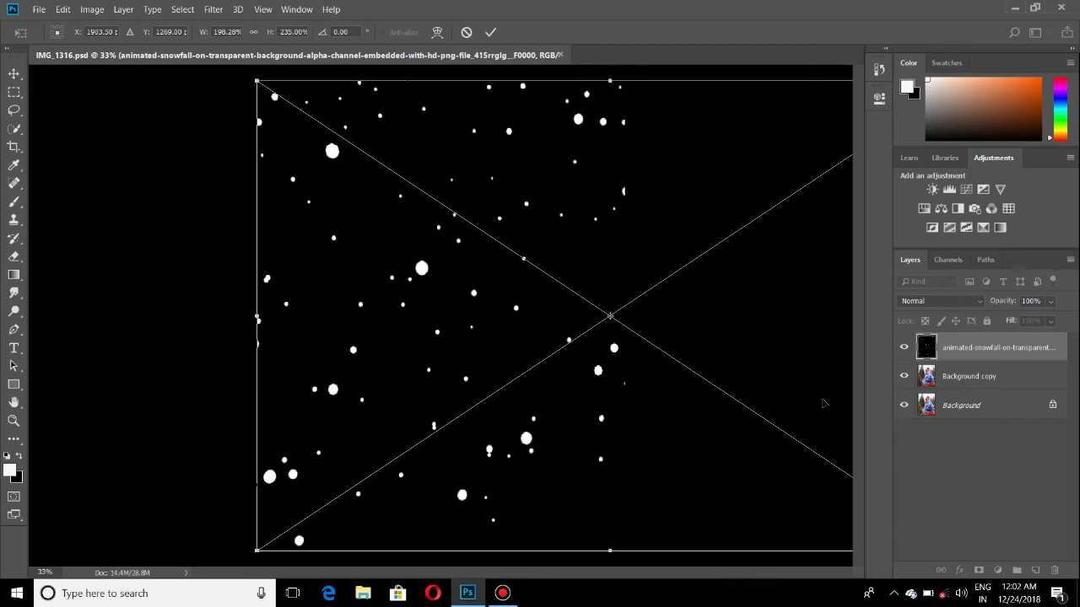
{"action": "left_click", "coordinate": [489, 30]}
{"action": "key", "text": "c"}
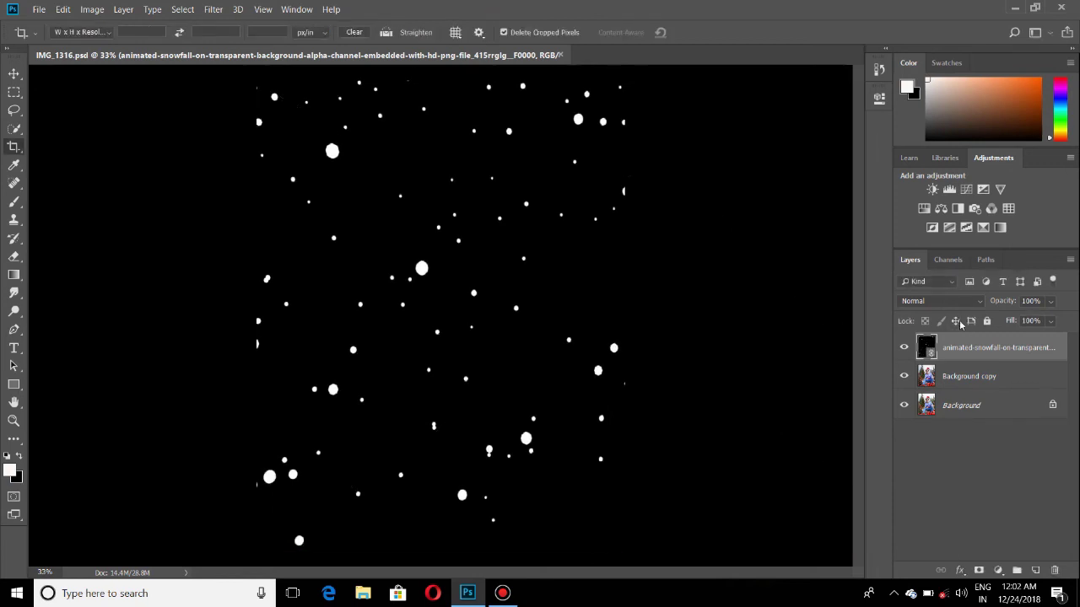
- Set the snowfall layer's blend mode to Screen
{"action": "left_click", "coordinate": [943, 303]}
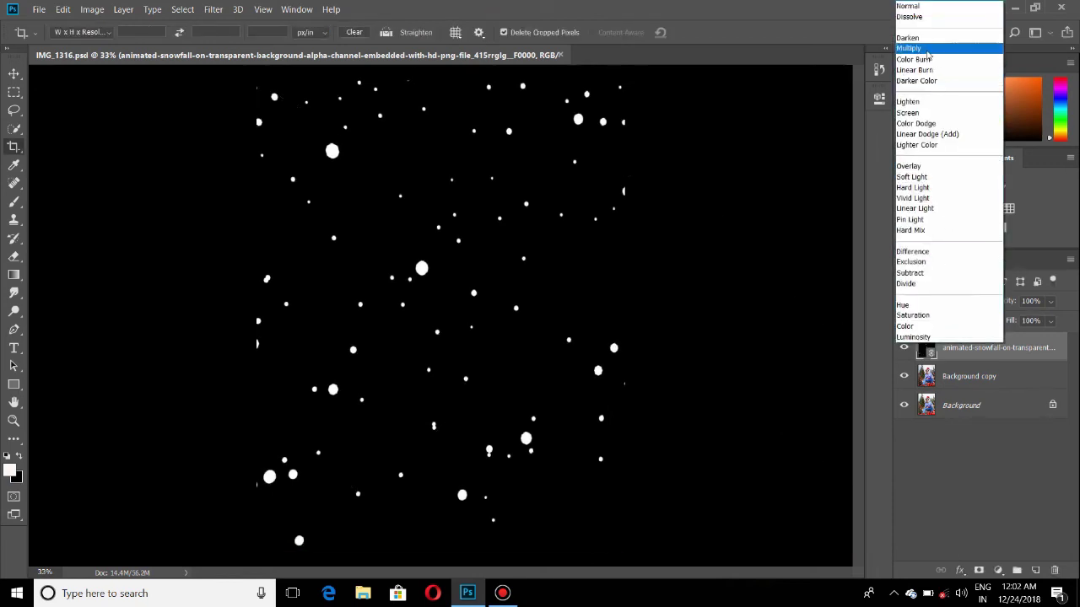
{"action": "left_click", "coordinate": [919, 113]}
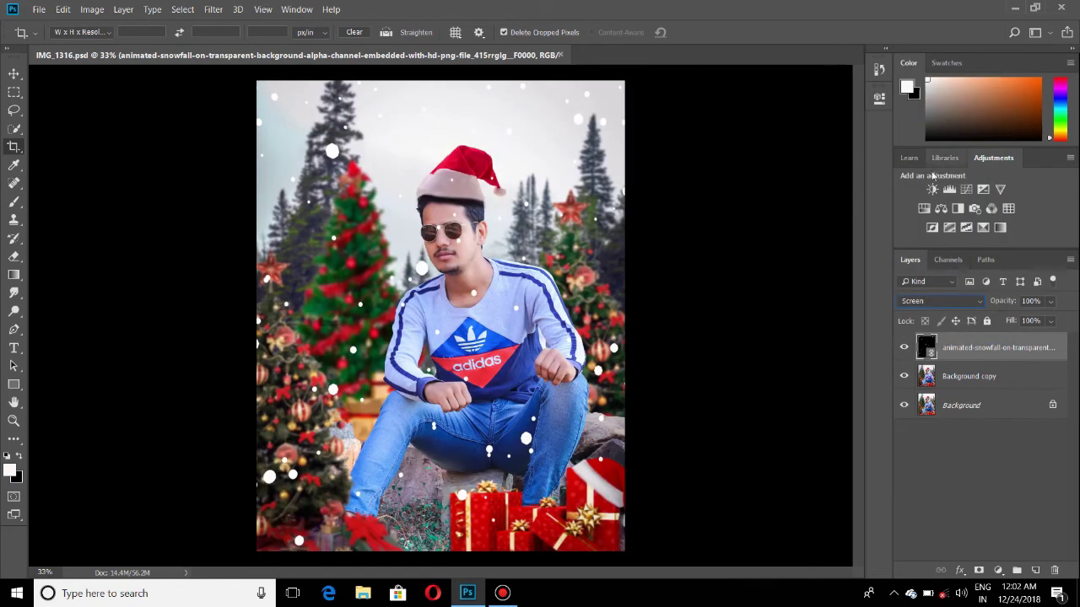
{"action": "left_click", "coordinate": [212, 9]}
- Apply a 9.6-pixel Gaussian blur to the snowfall and duplicate the blurred layer
{"action": "left_click", "coordinate": [397, 211]}
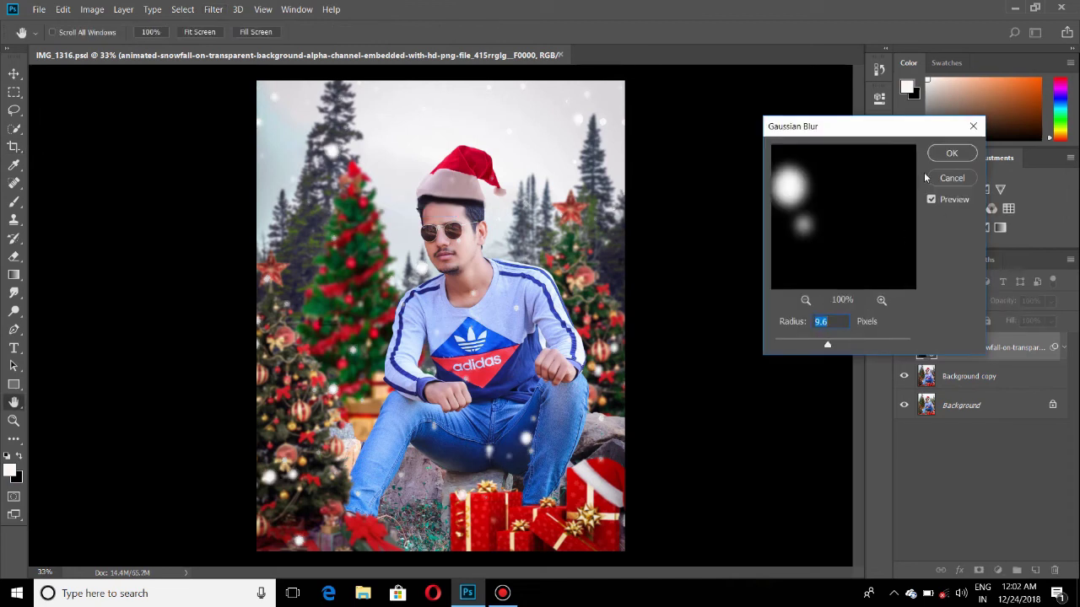
{"action": "left_click", "coordinate": [932, 159]}
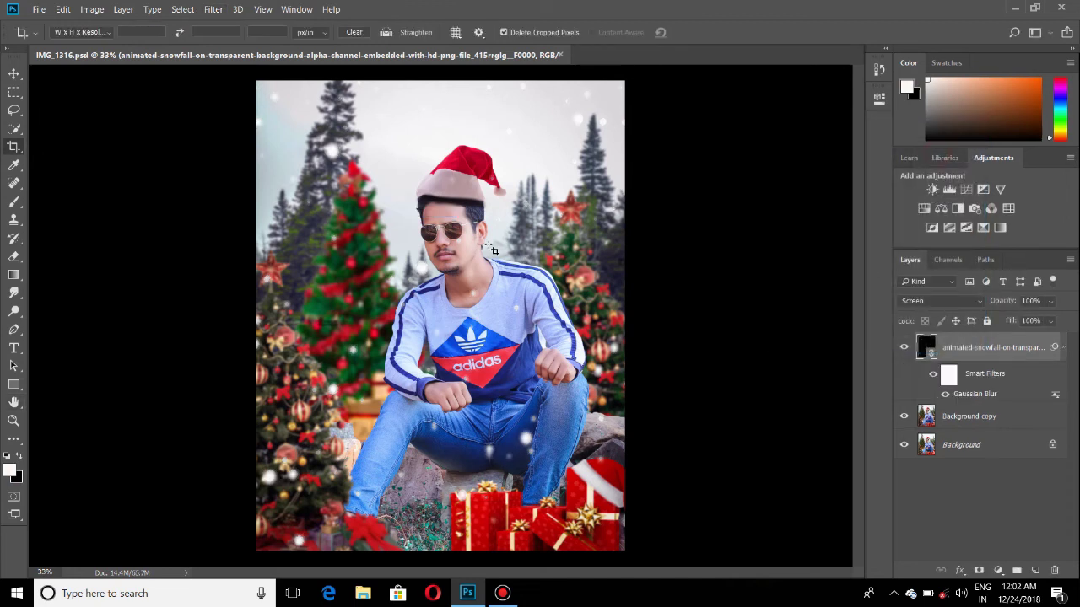
{"action": "right_click", "coordinate": [1010, 353]}
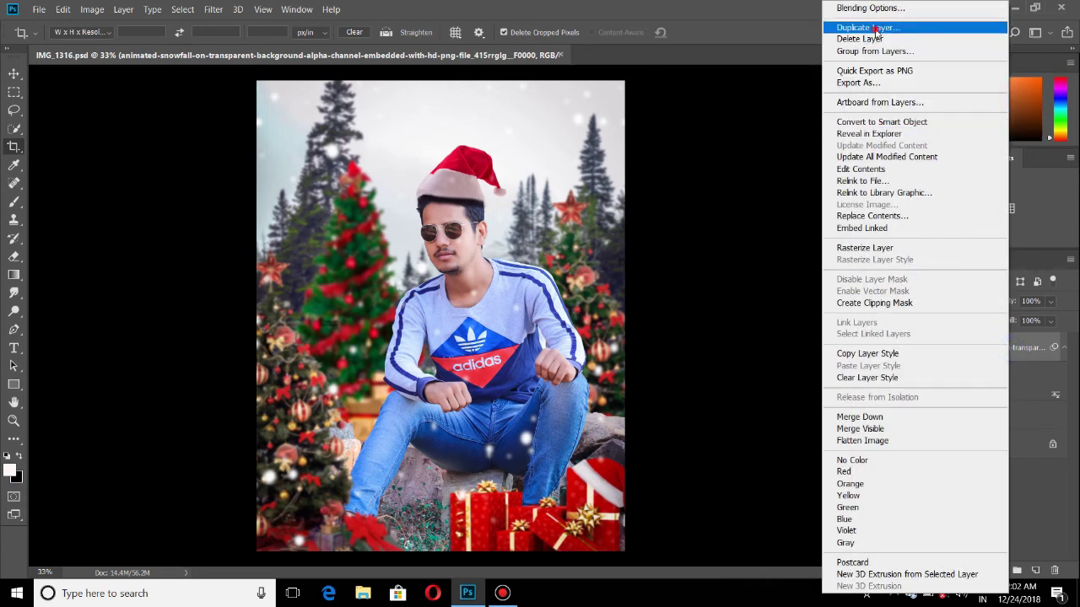
{"action": "left_click", "coordinate": [868, 28]}
{"action": "left_click", "coordinate": [656, 159]}
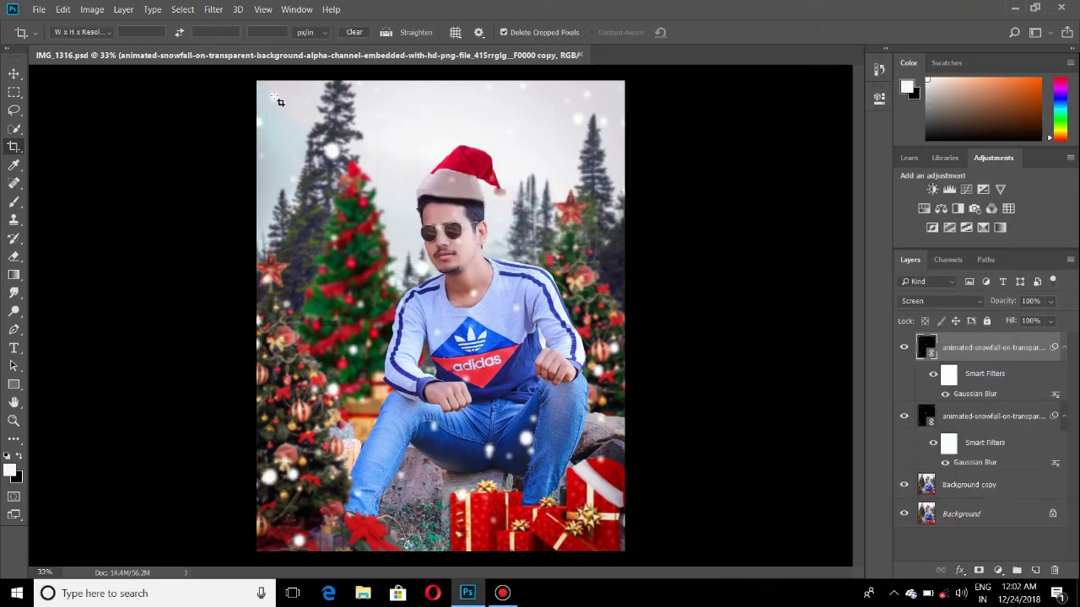
- Move the snowfall copy over the photo and stretch it down to the bottom edge
{"action": "left_click", "coordinate": [17, 74]}
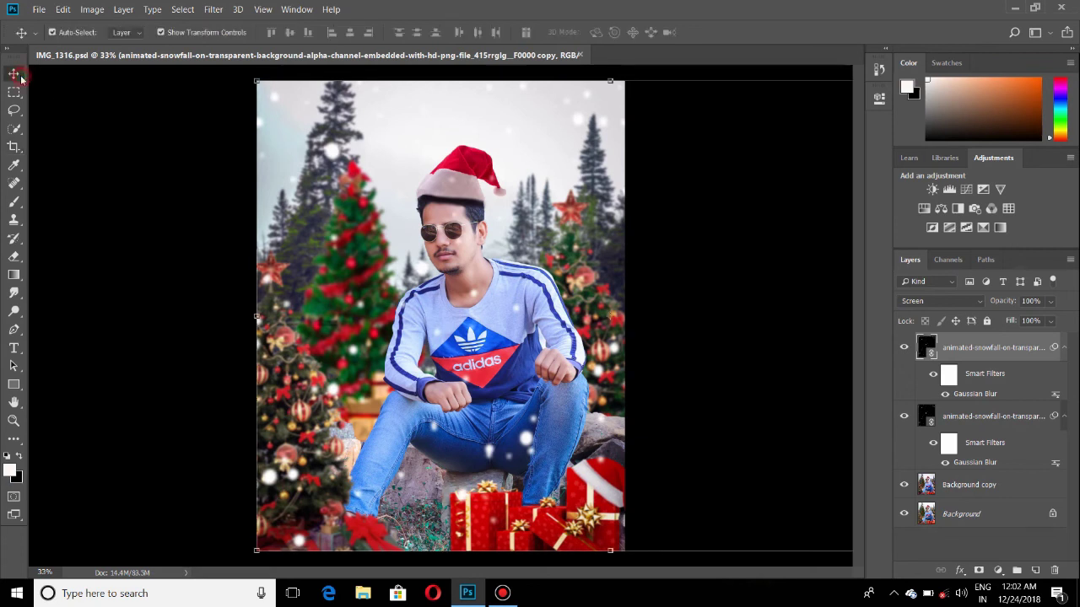
{"action": "mouse_move", "coordinate": [426, 205]}
{"action": "left_mouse_down"}
{"action": "mouse_move", "coordinate": [178, 180]}
{"action": "mouse_move", "coordinate": [91, 184]}
{"action": "left_mouse_up"}
{"action": "left_click_drag", "start_coordinate": [299, 188], "coordinate": [283, 172]}
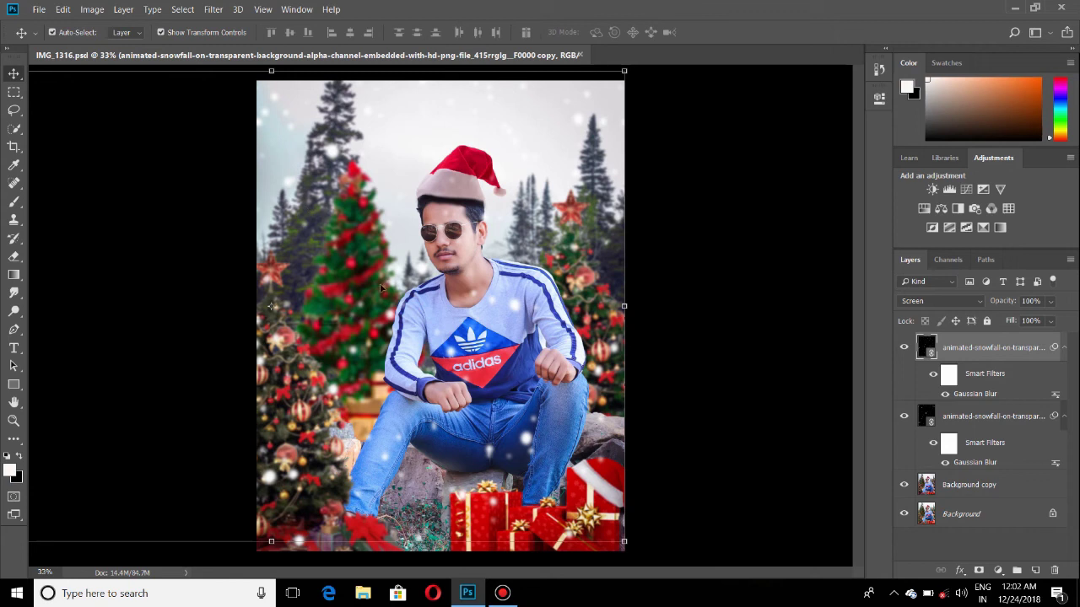
{"action": "left_click", "coordinate": [624, 543]}
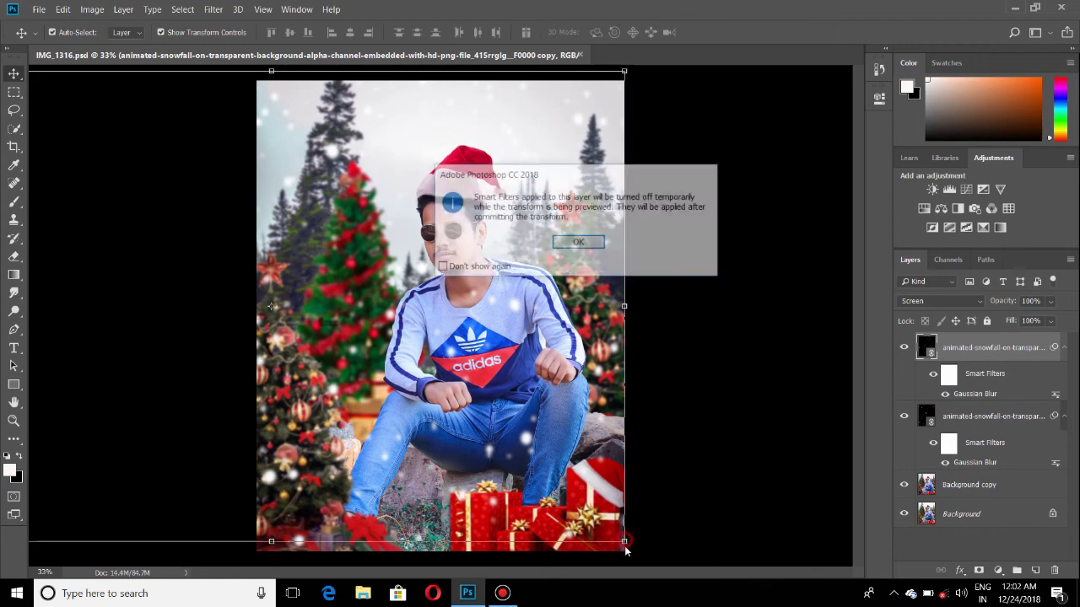
{"action": "left_click", "coordinate": [588, 244]}
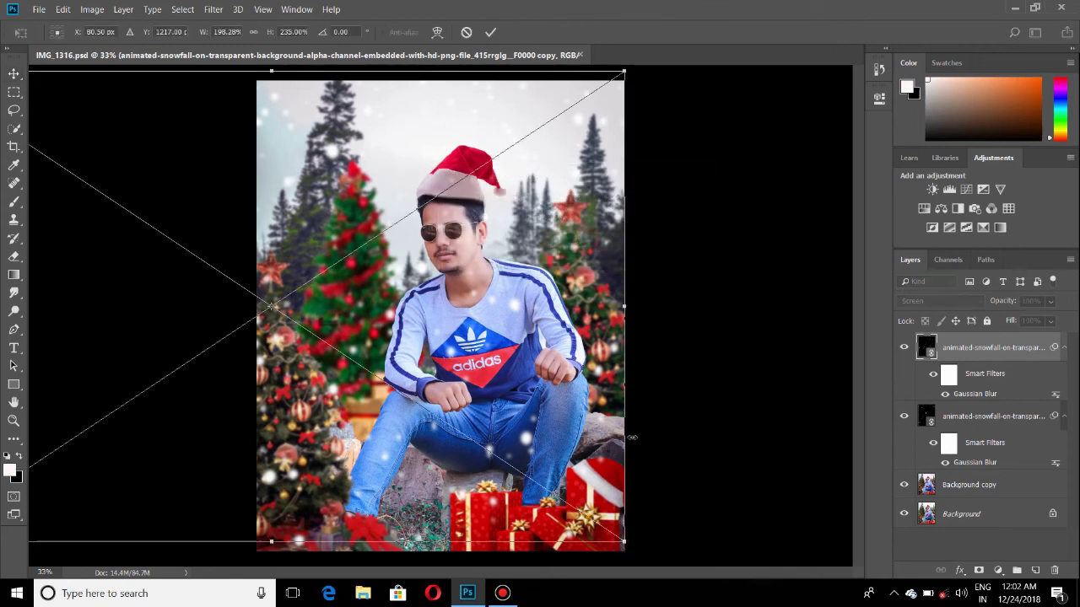
{"action": "left_click_drag", "start_coordinate": [624, 542], "coordinate": [624, 551]}
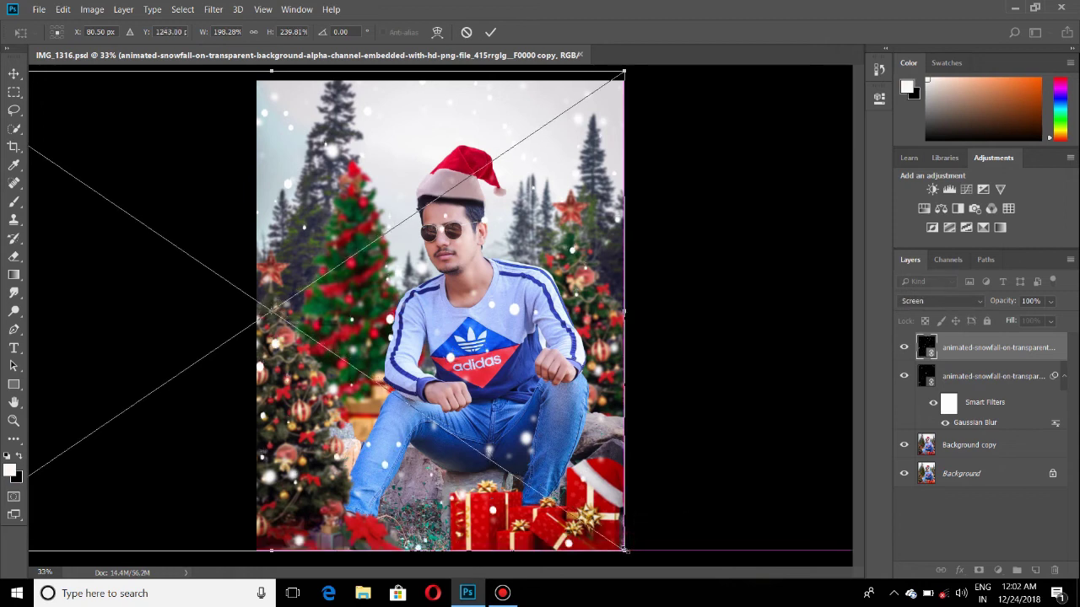
{"action": "left_click", "coordinate": [490, 32]}
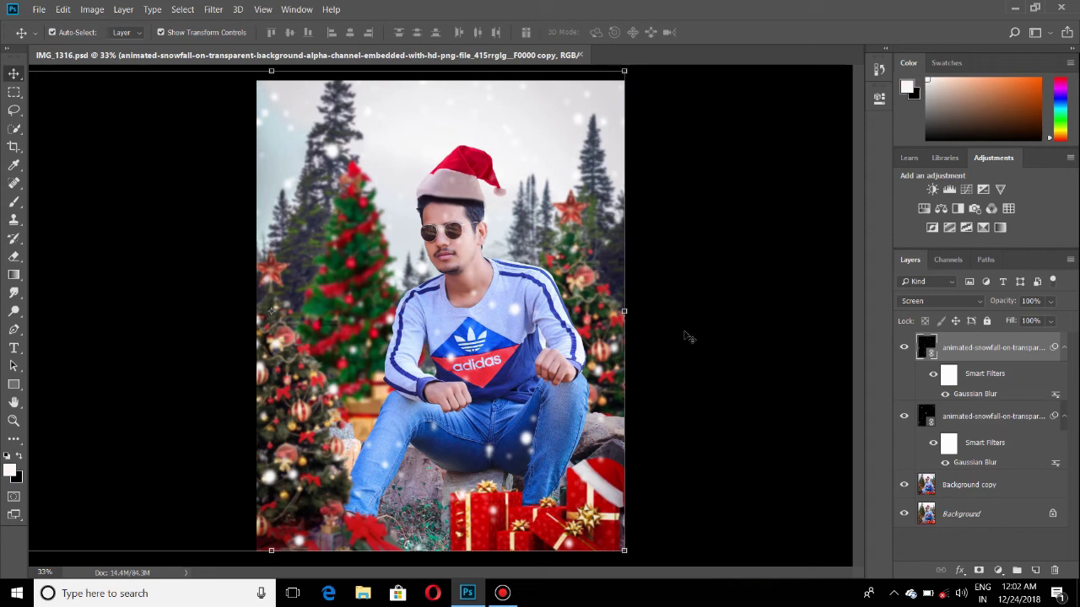
- Rasterize the top snowfall layer and erase the flakes over the man's face
{"action": "left_click", "coordinate": [14, 256]}
{"action": "left_click", "coordinate": [457, 255]}
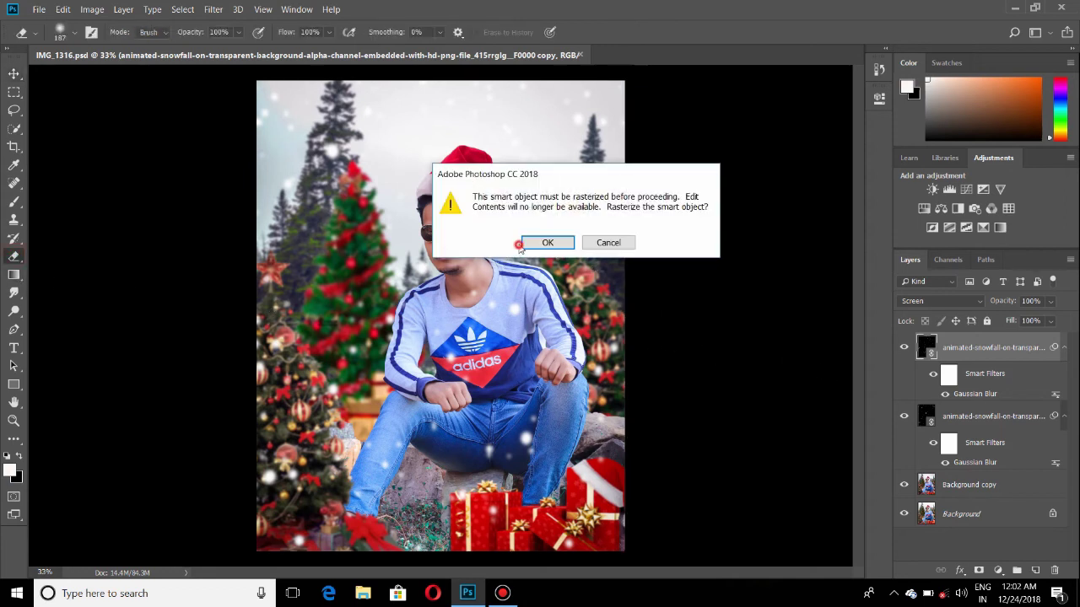
{"action": "left_click", "coordinate": [549, 241]}
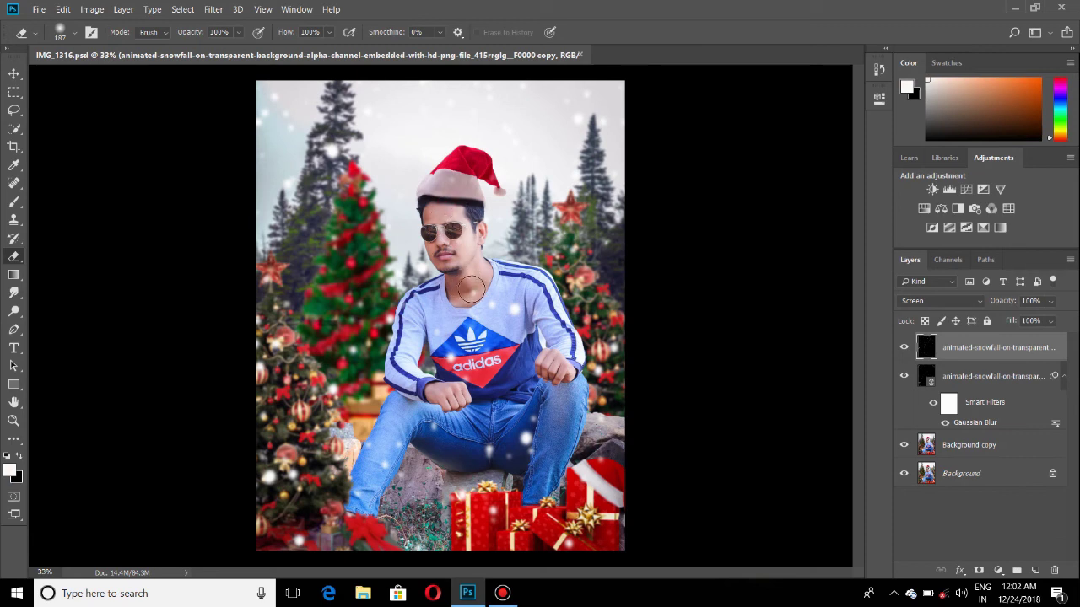
{"action": "left_click_drag", "start_coordinate": [433, 216], "coordinate": [475, 257]}
- Rasterize the second snowfall layer, erase its forehead and face flakes, then select Background copy
{"action": "left_click", "coordinate": [987, 376]}
{"action": "left_click", "coordinate": [441, 219]}
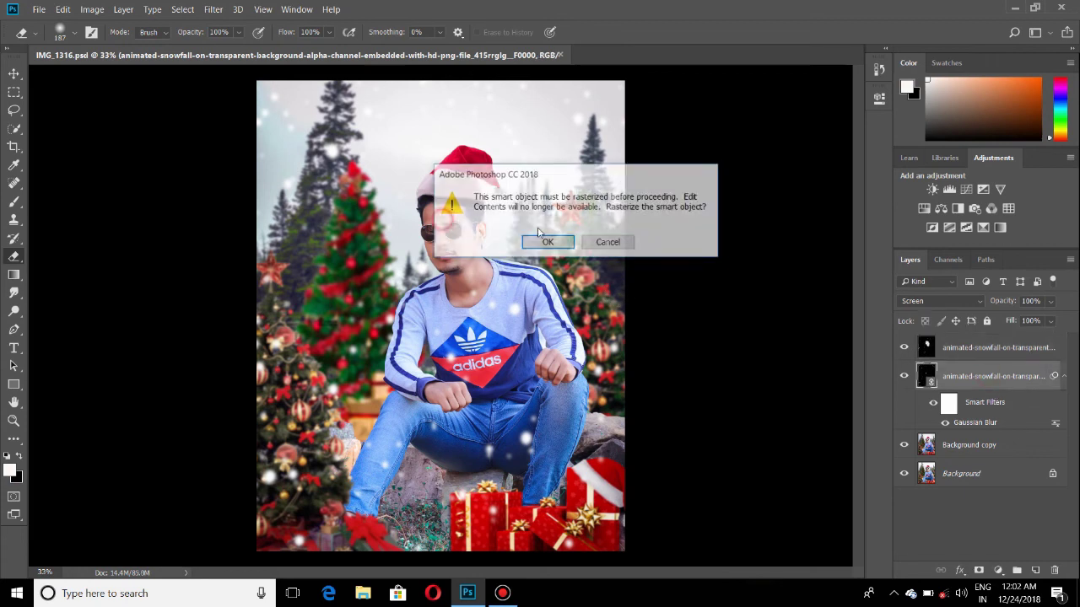
{"action": "left_click", "coordinate": [549, 243]}
{"action": "left_click_drag", "start_coordinate": [440, 221], "coordinate": [462, 225]}
{"action": "mouse_move", "coordinate": [470, 285]}
{"action": "left_mouse_down"}
{"action": "mouse_move", "coordinate": [430, 234]}
{"action": "mouse_move", "coordinate": [491, 275]}
{"action": "left_mouse_up"}
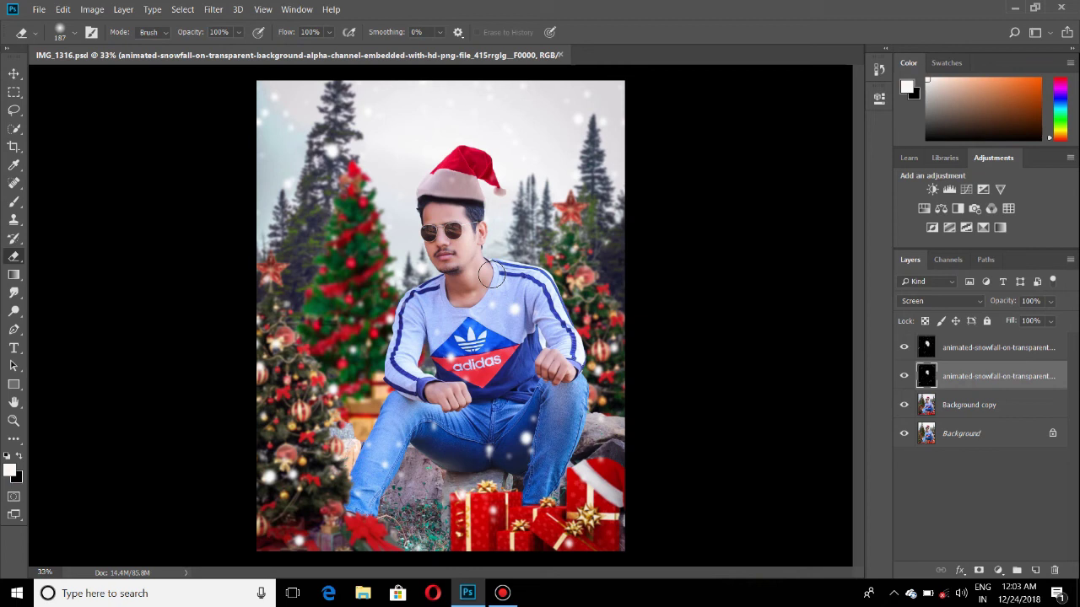
{"action": "left_click", "coordinate": [975, 403]}
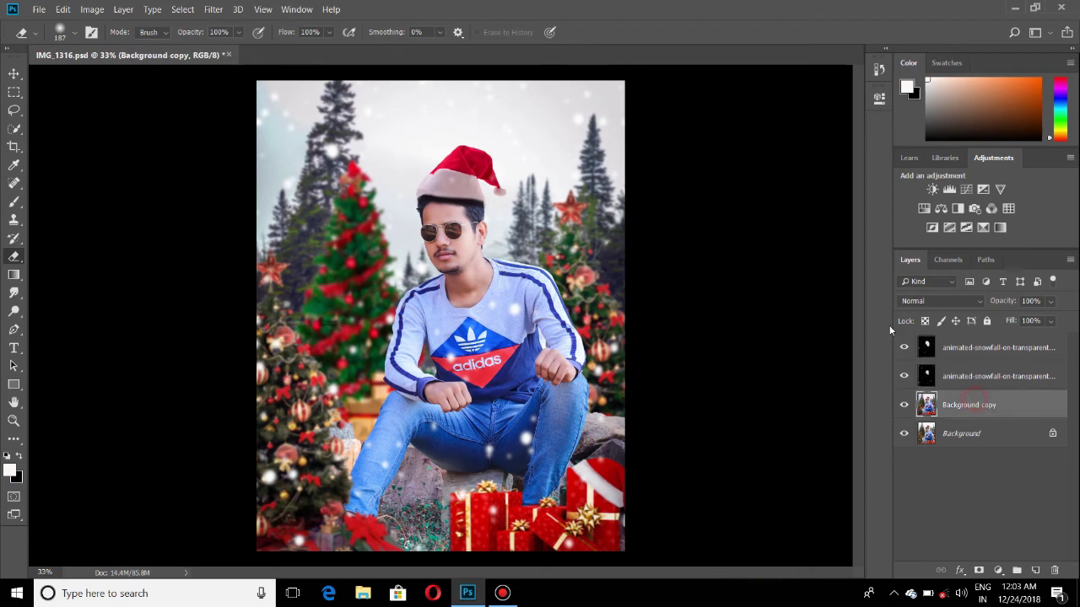
- In Camera Raw, set exposure +0.10, shadows +12, highlights +3, blacks +13, and boost vibrance and saturation
{"action": "left_click", "coordinate": [212, 9]}
{"action": "left_click", "coordinate": [234, 91]}
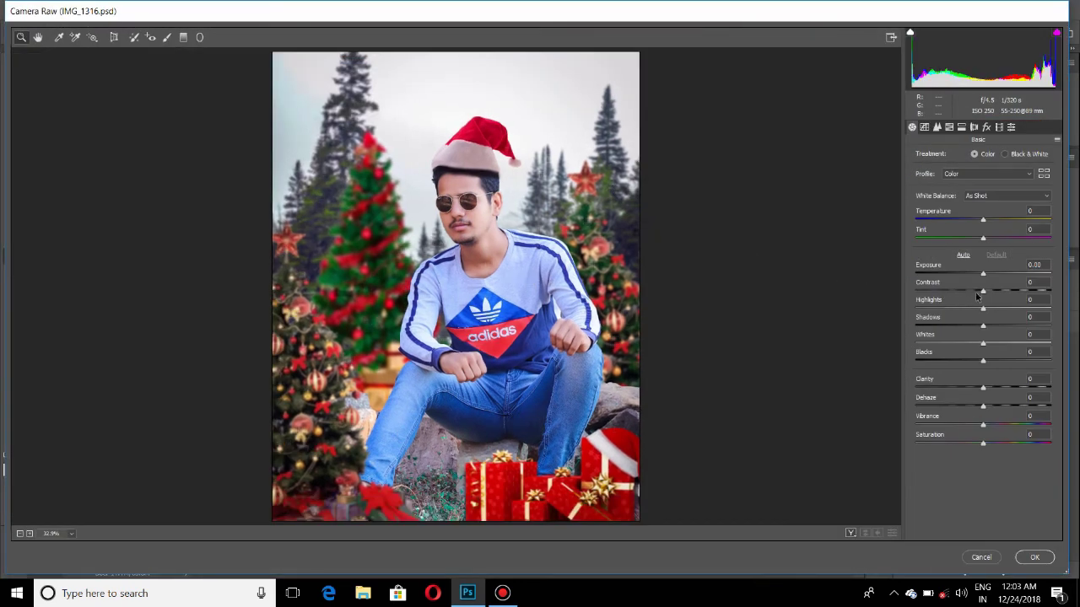
{"action": "left_click_drag", "start_coordinate": [983, 276], "coordinate": [984, 275]}
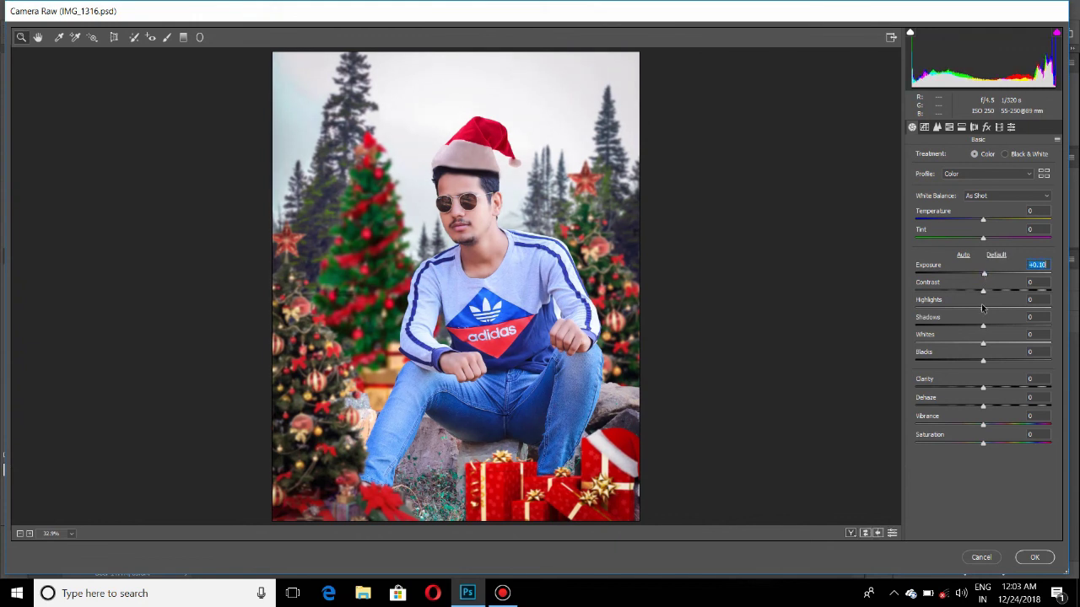
{"action": "left_click_drag", "start_coordinate": [983, 327], "coordinate": [984, 309]}
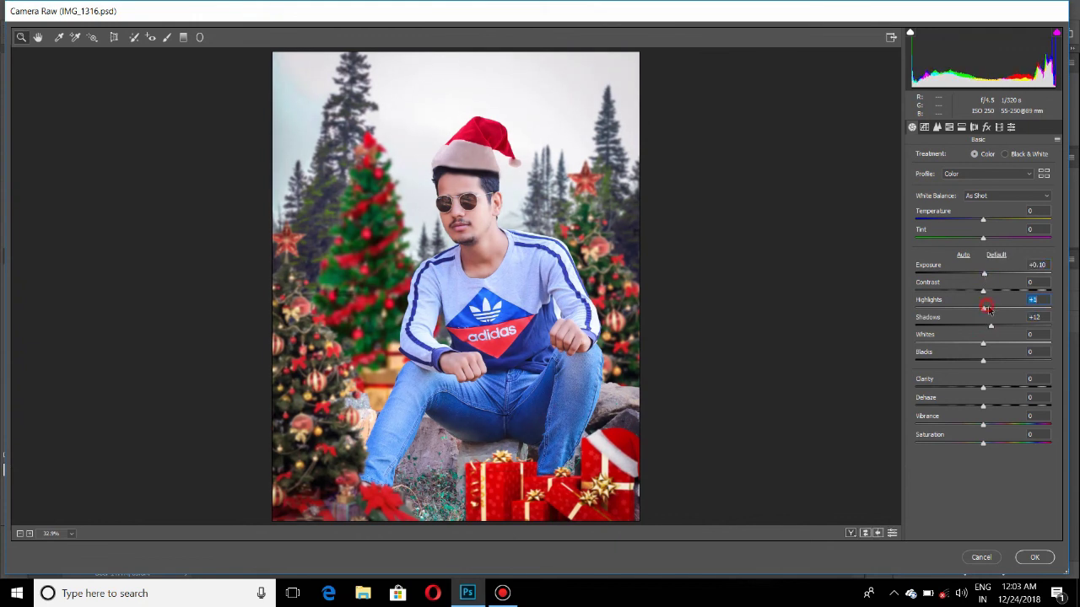
{"action": "mouse_move", "coordinate": [987, 360]}
{"action": "left_mouse_down"}
{"action": "mouse_move", "coordinate": [997, 363]}
{"action": "mouse_move", "coordinate": [991, 388]}
{"action": "left_mouse_up"}
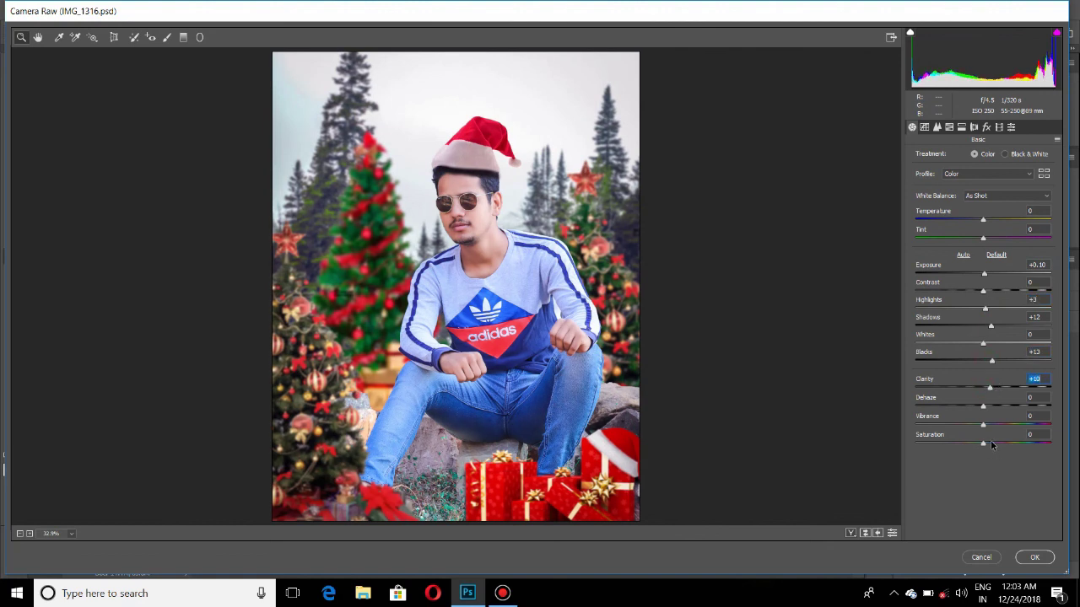
{"action": "left_click_drag", "start_coordinate": [982, 425], "coordinate": [984, 444]}
- Raise sharpening to about 32, brighten the oranges, and boost blue saturation to +14
{"action": "left_click", "coordinate": [936, 128]}
{"action": "left_click_drag", "start_coordinate": [927, 173], "coordinate": [934, 173]}
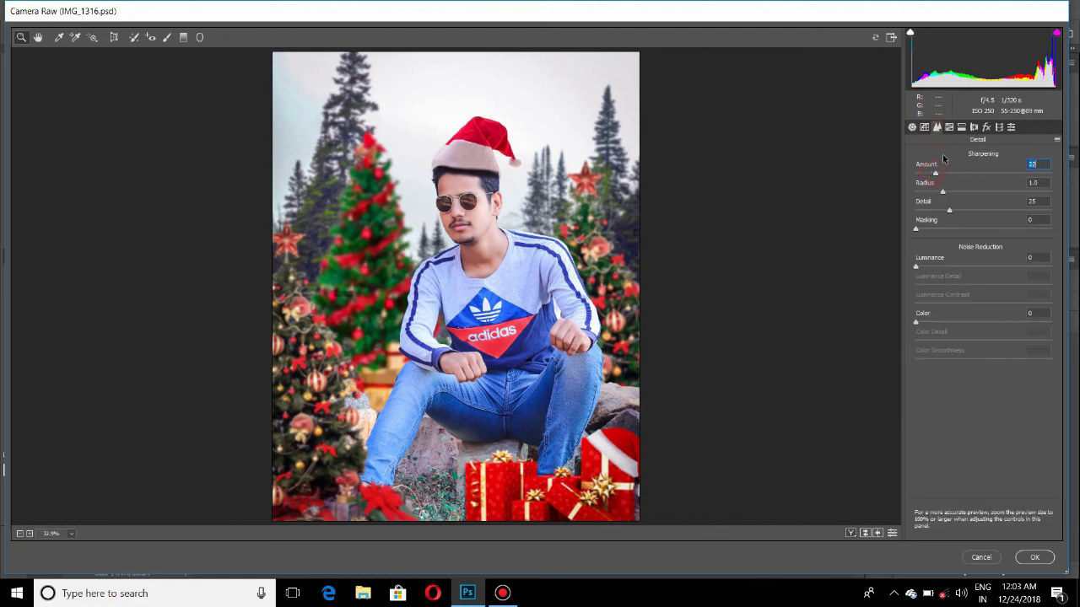
{"action": "left_click", "coordinate": [949, 126]}
{"action": "left_click_drag", "start_coordinate": [982, 217], "coordinate": [988, 217]}
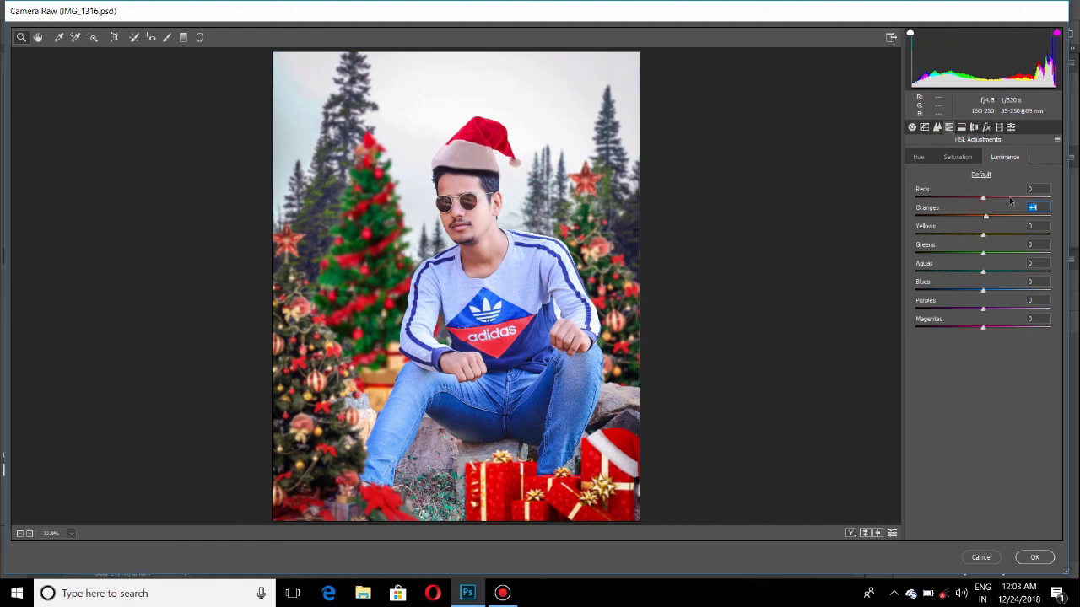
{"action": "left_click", "coordinate": [954, 158]}
{"action": "left_click_drag", "start_coordinate": [983, 283], "coordinate": [992, 287]}
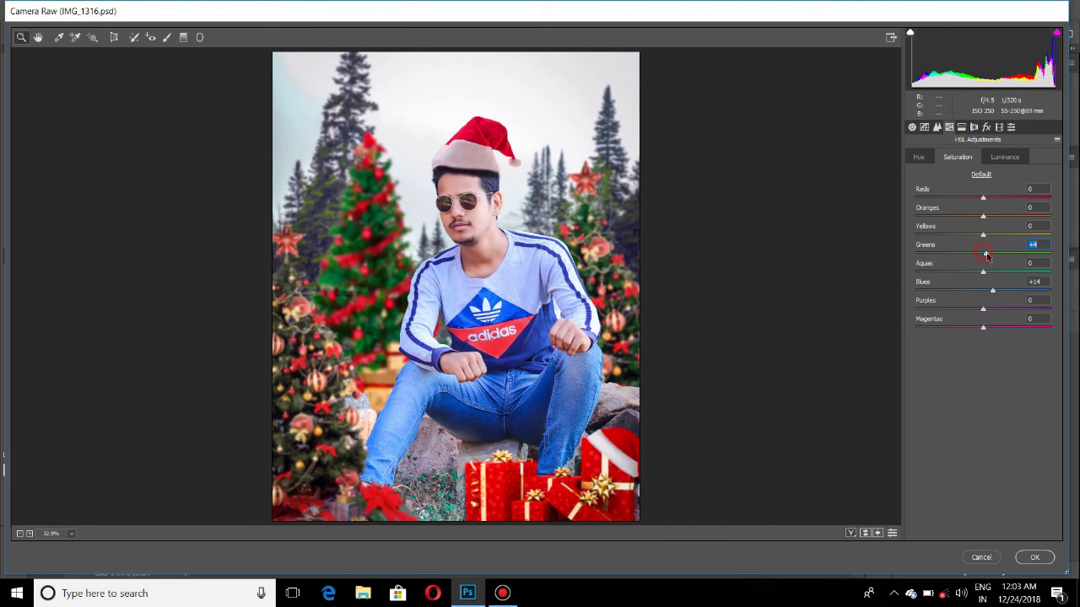
{"action": "left_click", "coordinate": [1009, 158]}
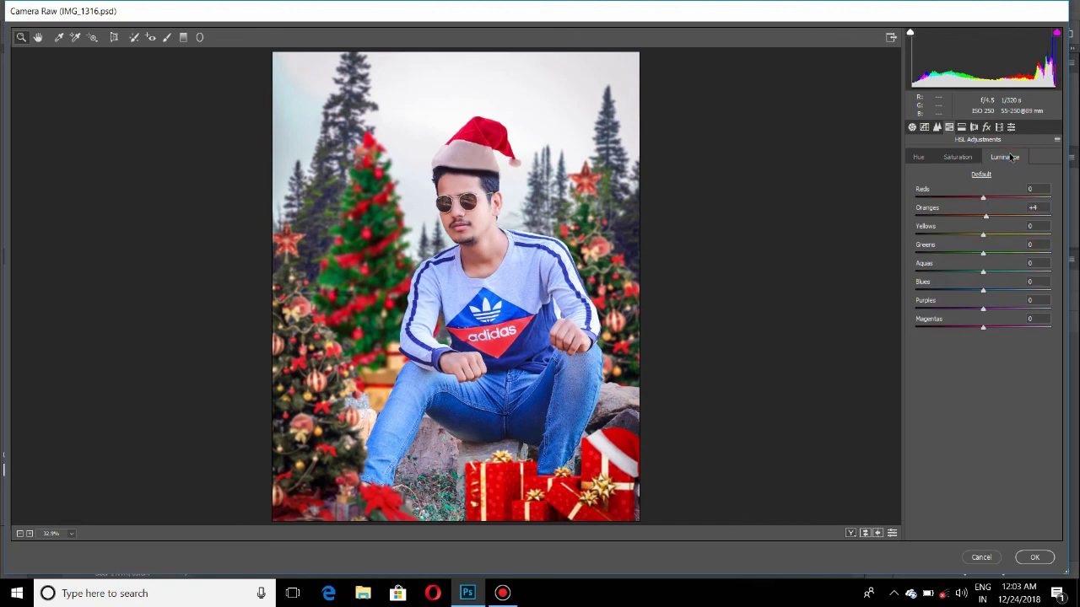
- Apply the Medium vignetting preset and commit the Camera Raw grade
{"action": "left_click", "coordinate": [1012, 127]}
{"action": "left_click_drag", "start_coordinate": [1060, 202], "coordinate": [1061, 274]}
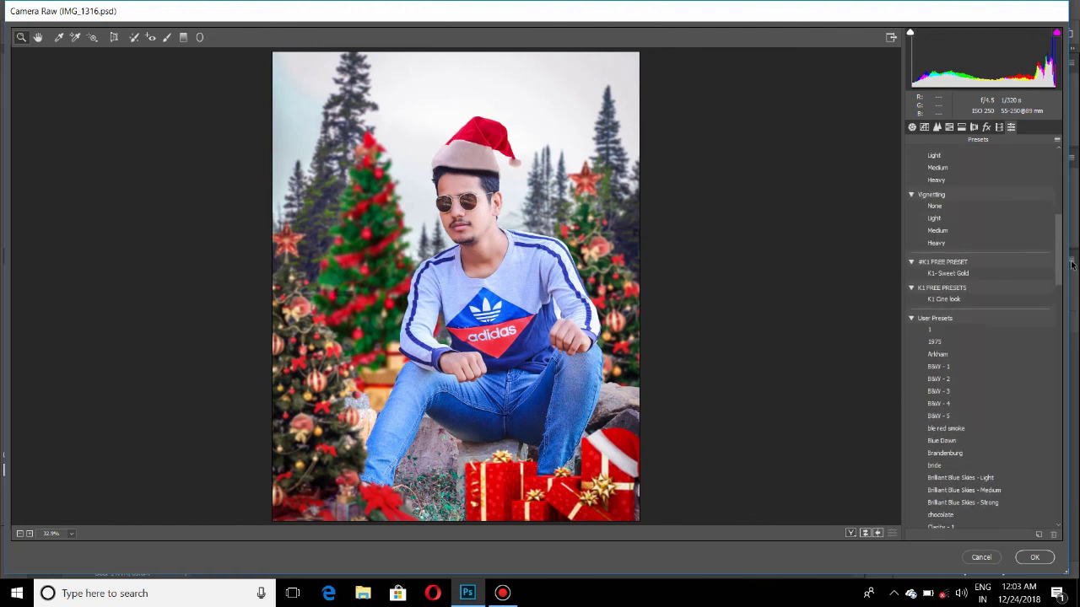
{"action": "left_click", "coordinate": [1003, 233]}
{"action": "left_click", "coordinate": [1002, 222]}
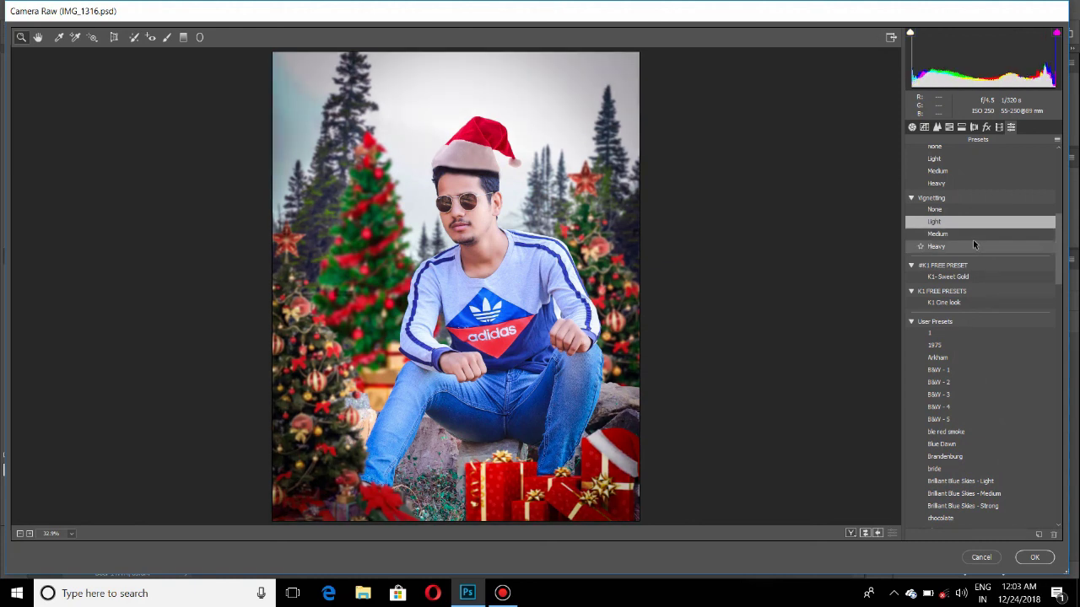
{"action": "left_click", "coordinate": [972, 234]}
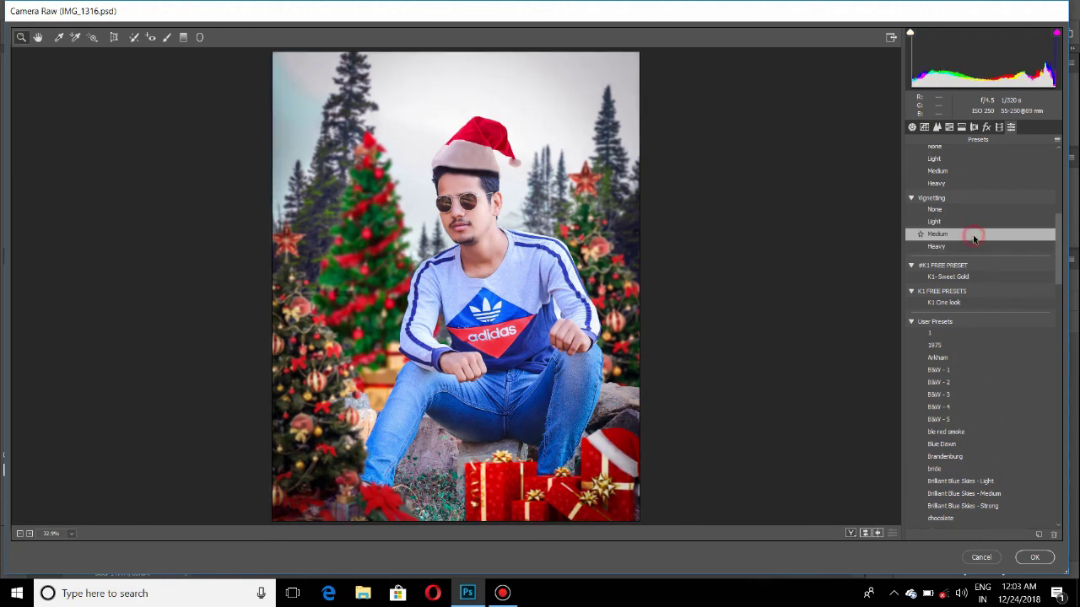
{"action": "left_click", "coordinate": [1035, 558]}
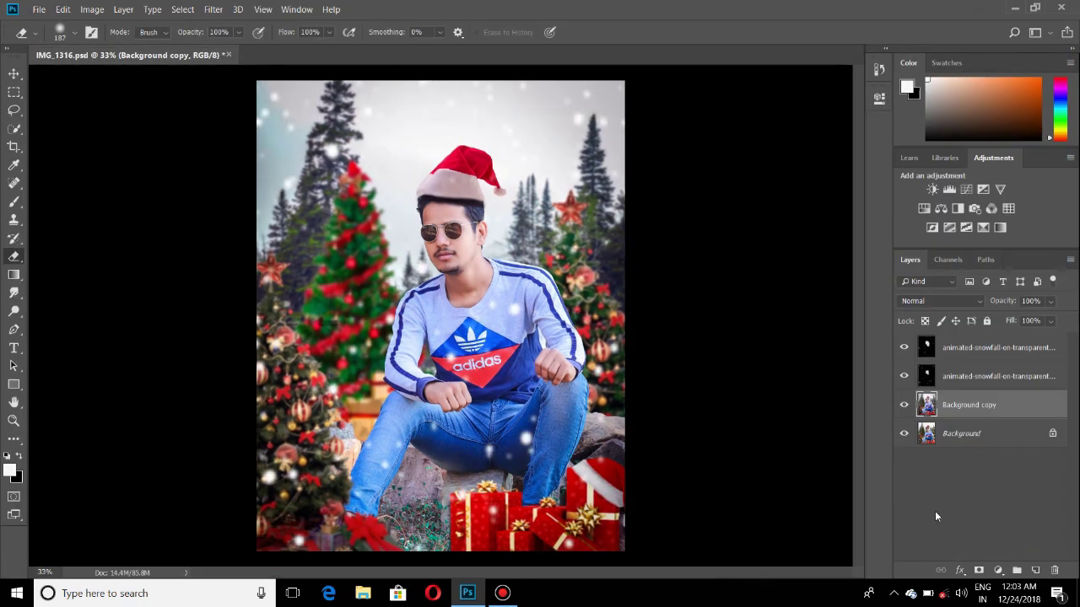